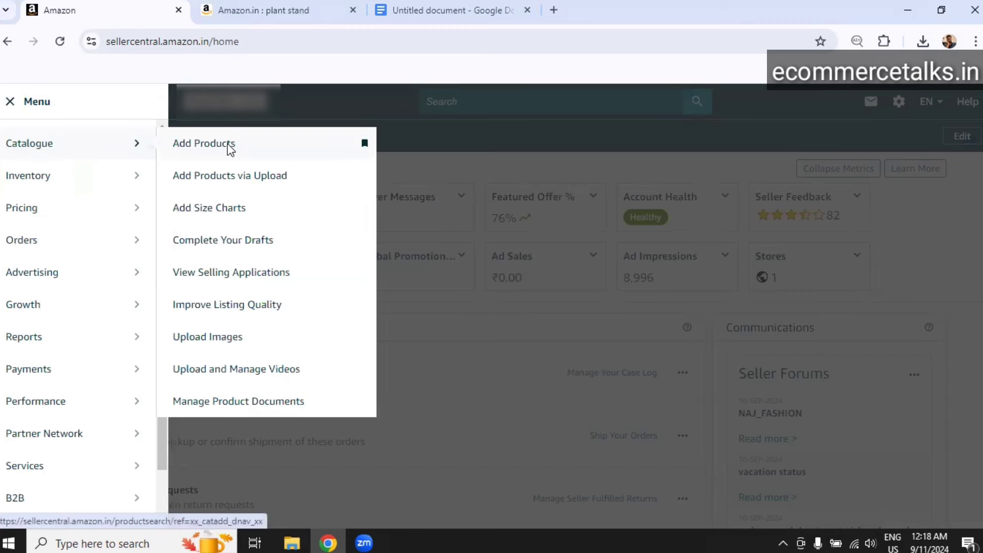
- Open the Add Products page and search Amazon's catalogue by keywords for "Plant stand"
left_click(228, 145)
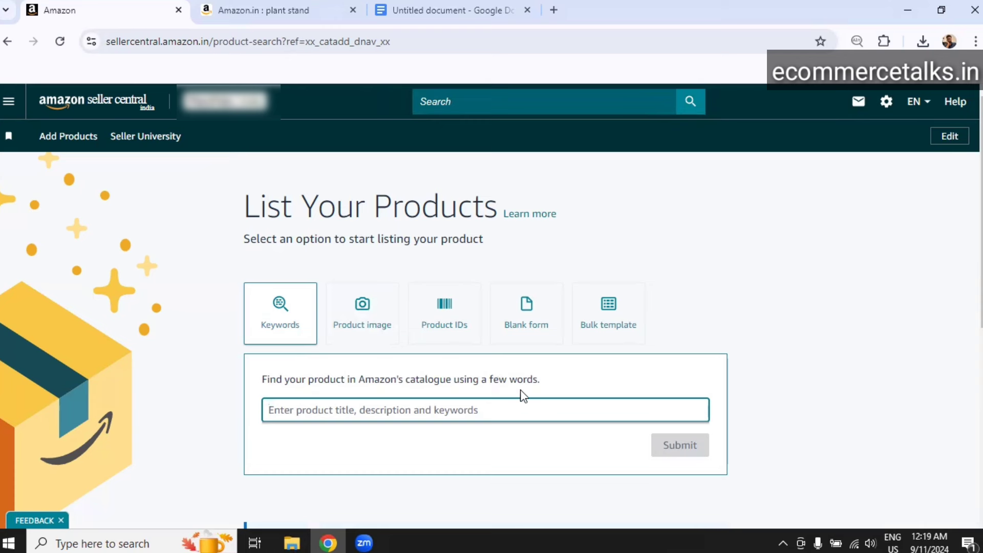
left_click(476, 416)
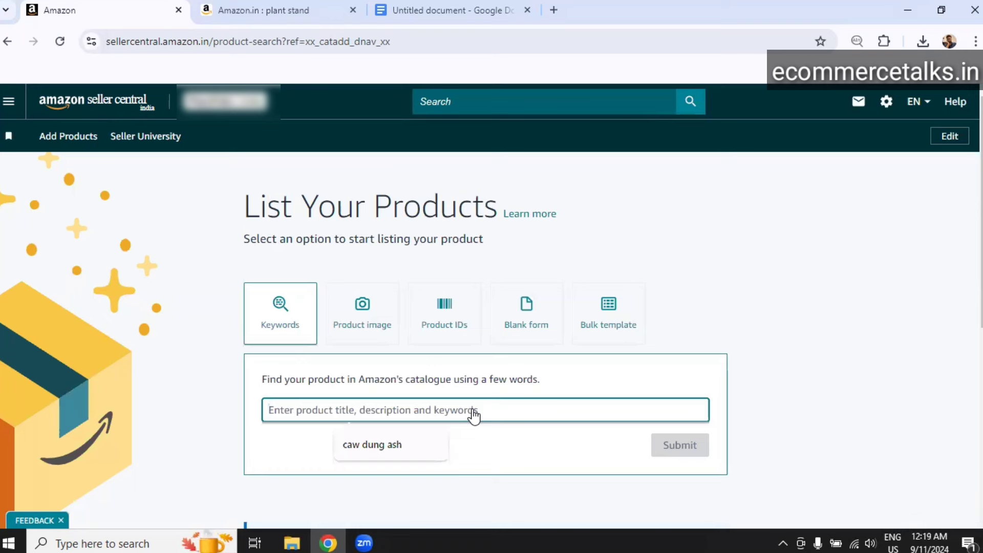
type("Plant")
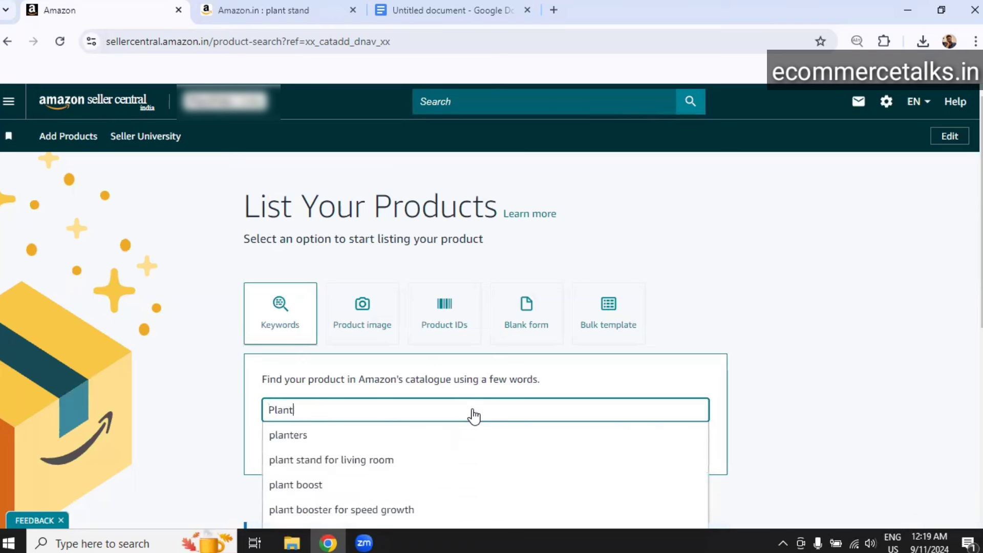
type(" s")
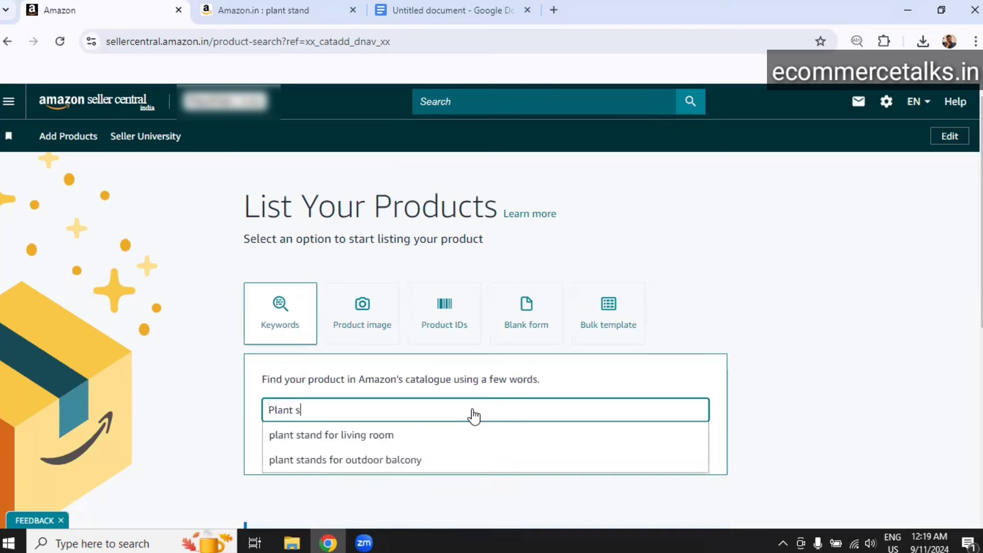
type("tand")
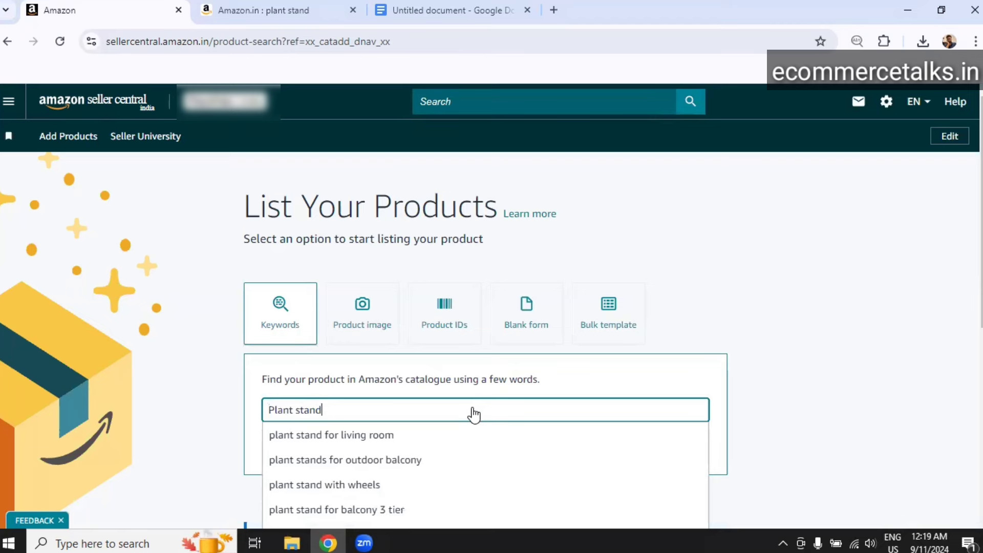
key("Return")
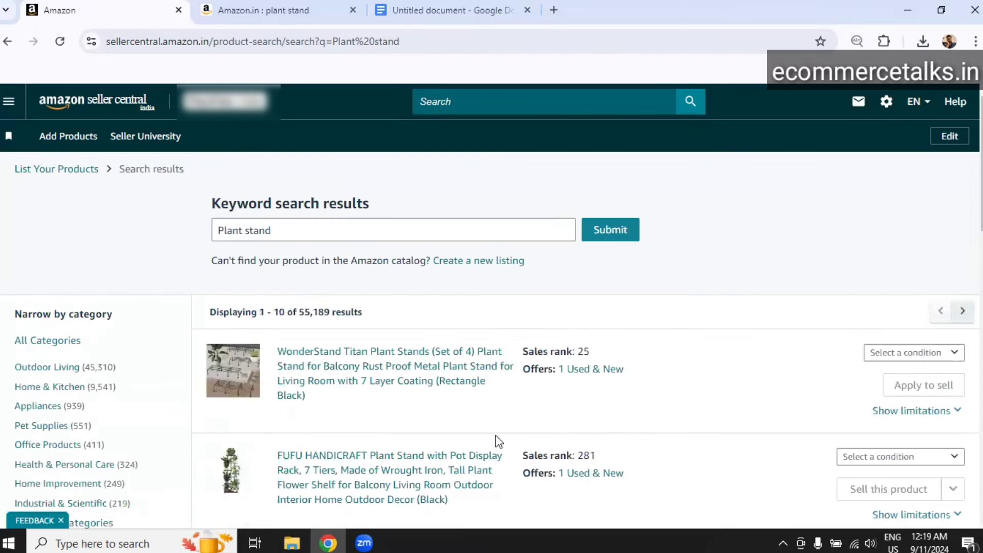
- Look through the matching catalogue products and start creating a new listing instead
scroll(497, 440, "down", 4)
scroll(498, 441, "down", 1)
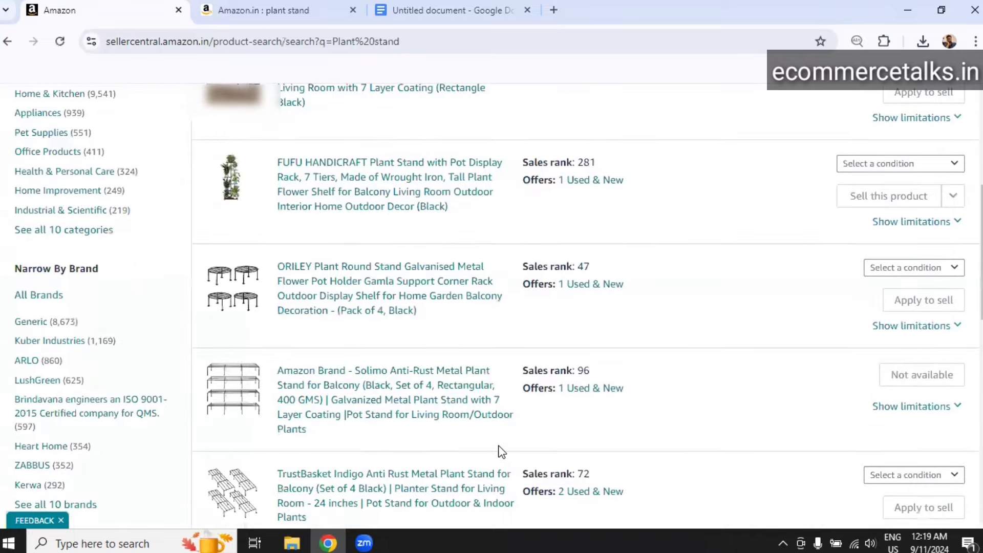
scroll(500, 444, "down", 1)
scroll(502, 451, "up", 1)
scroll(505, 457, "down", 3)
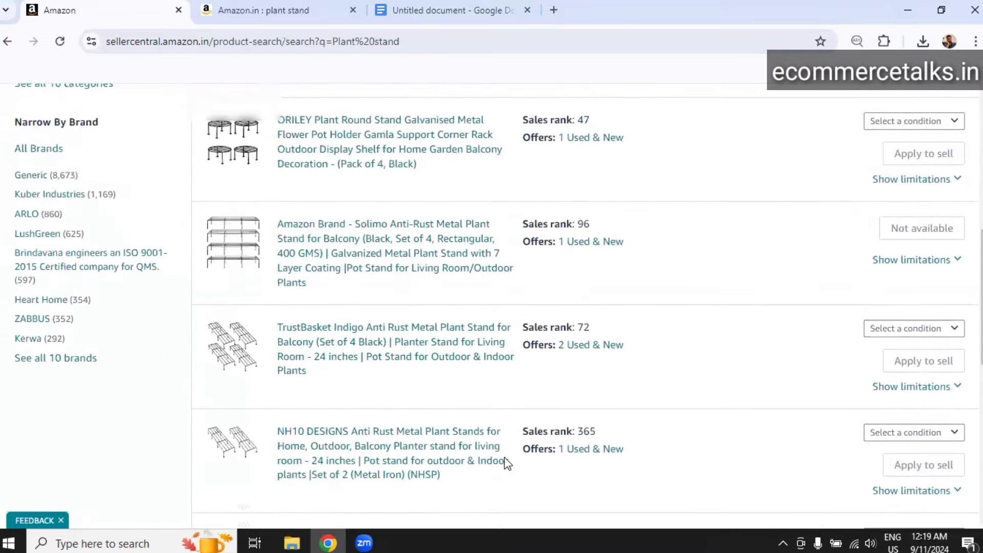
scroll(505, 462, "up", 8)
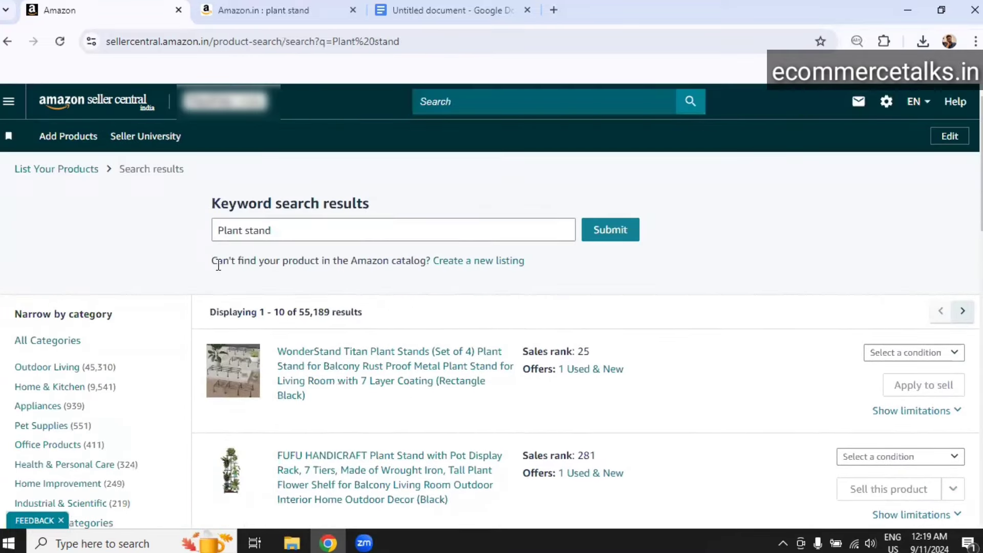
left_click_drag(211, 262, 384, 262)
left_click(500, 261)
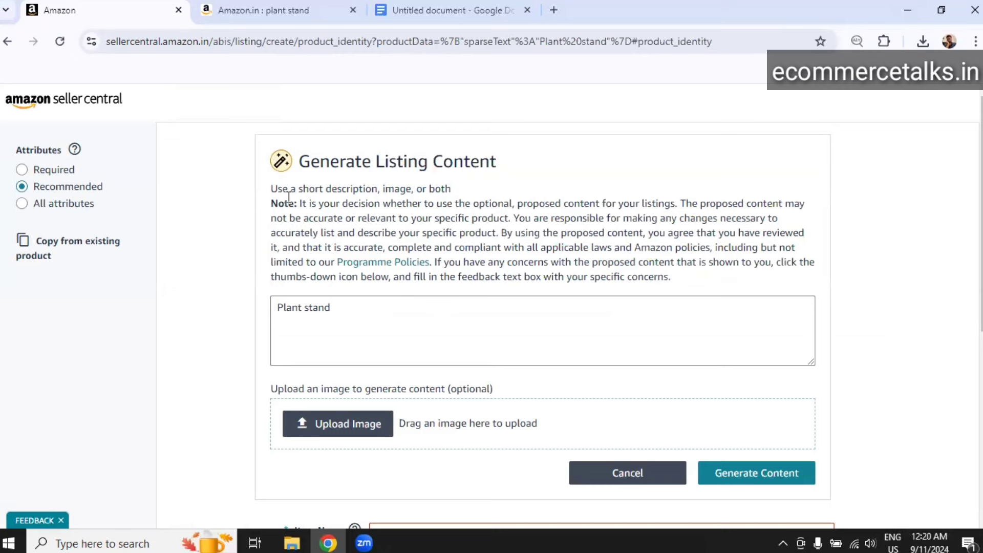
- Review the content generation notes and set the listing's item name to "Plant stand"
left_click_drag(290, 203, 479, 277)
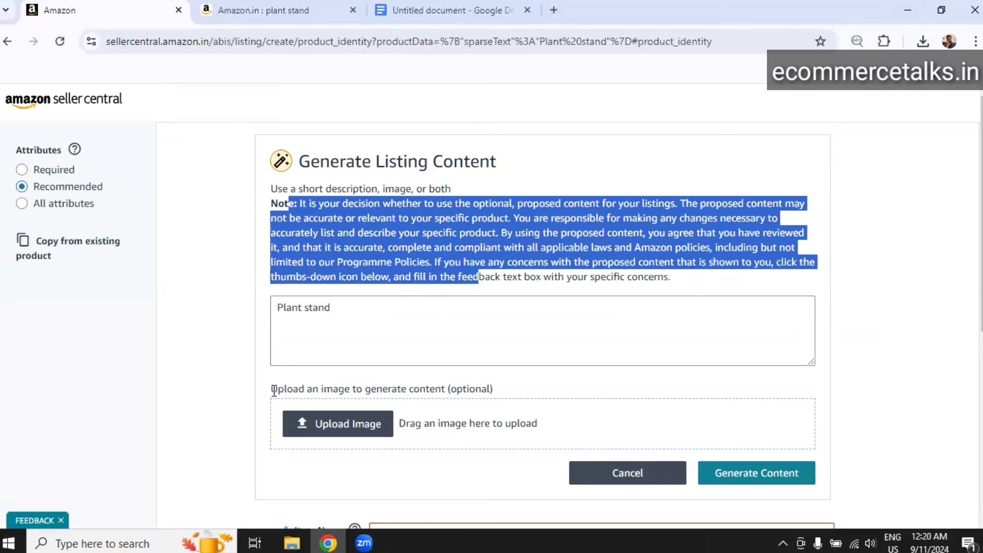
left_click_drag(272, 391, 447, 399)
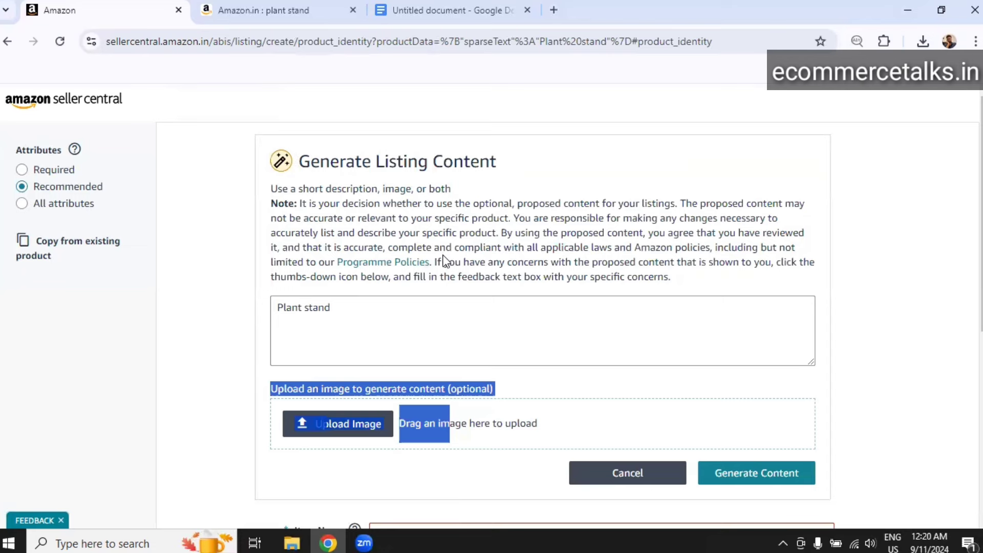
scroll(443, 259, "down", 3)
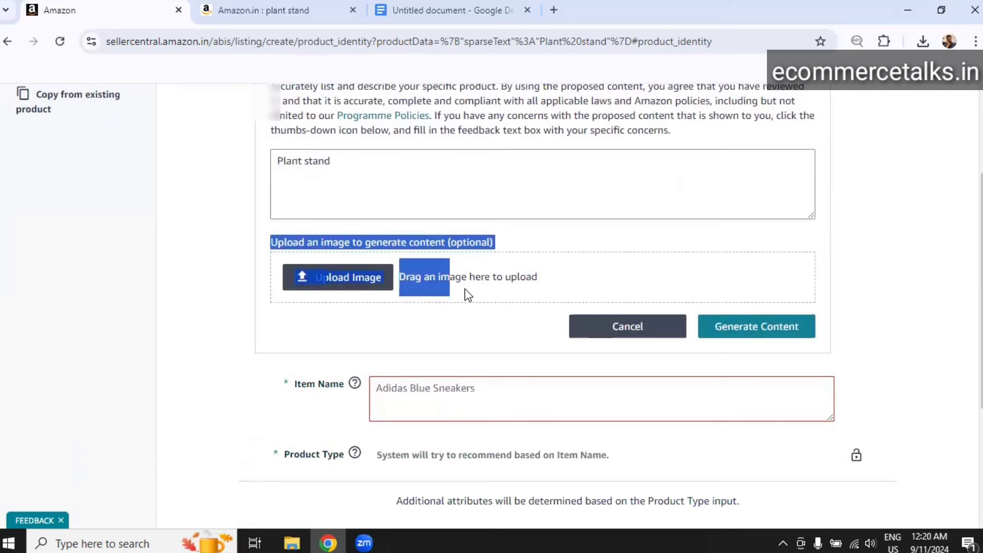
left_click(348, 325)
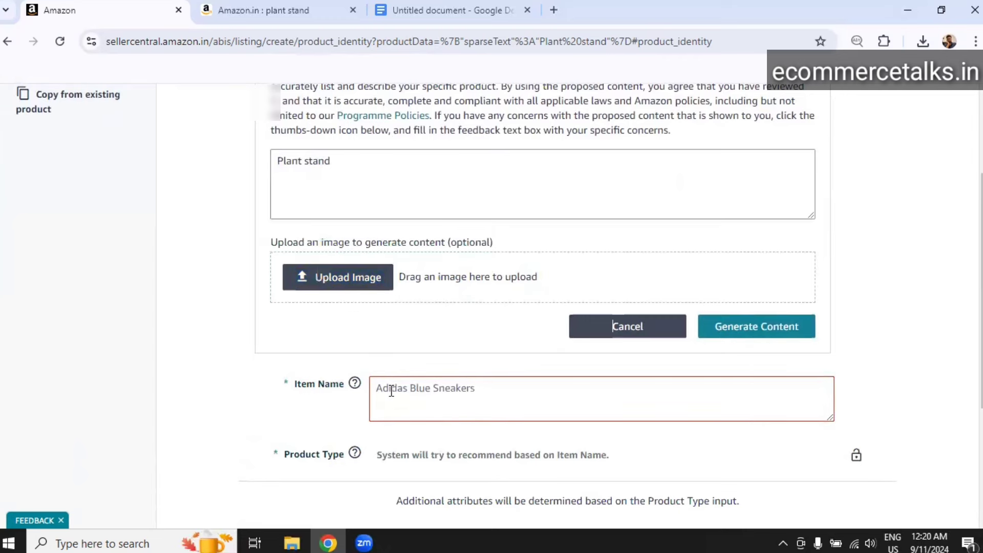
scroll(417, 374, "down", 2)
left_click(408, 324)
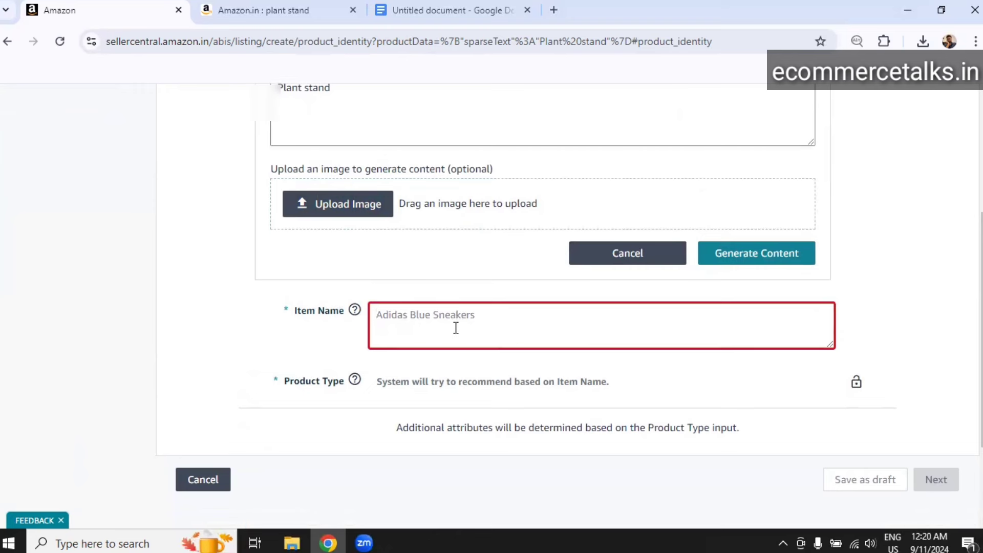
type("P")
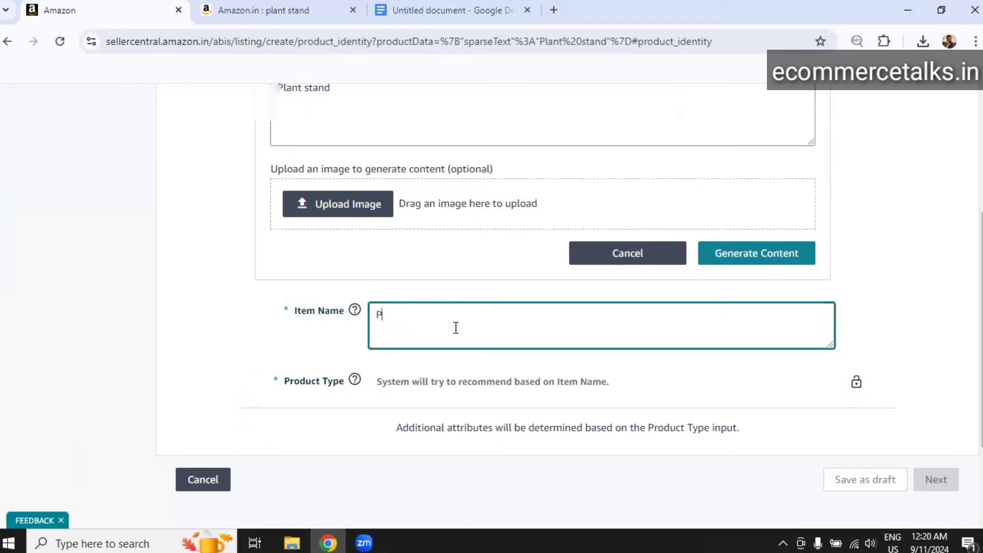
type("lant stand")
left_click(632, 383)
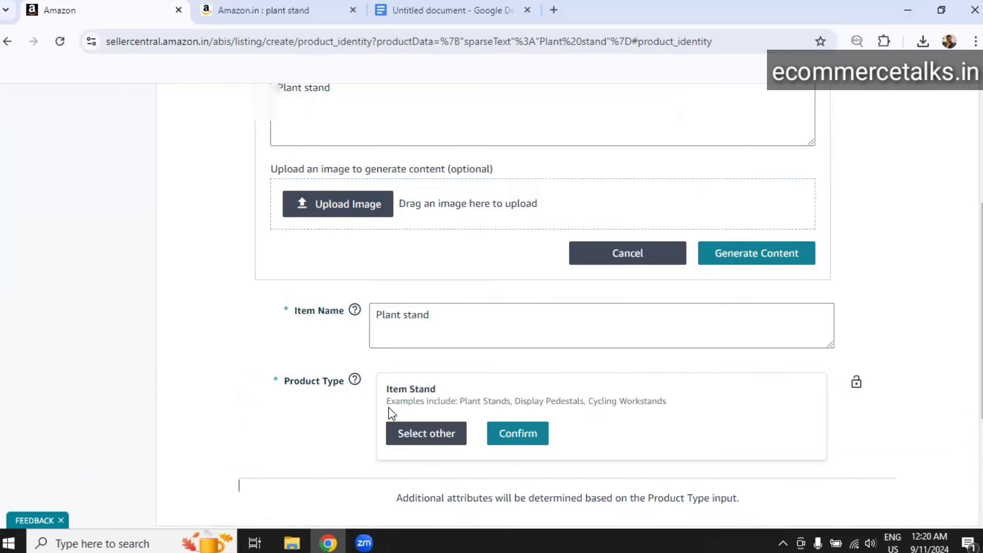
- Review the suggested Item Stand product type and its examples, and choose to select another product type
left_click_drag(388, 401, 678, 401)
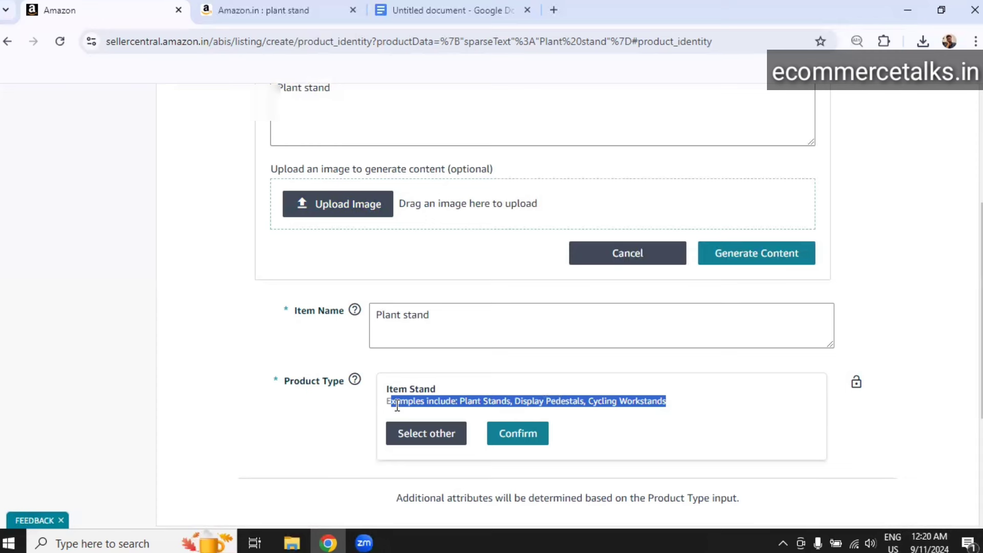
left_click(389, 390)
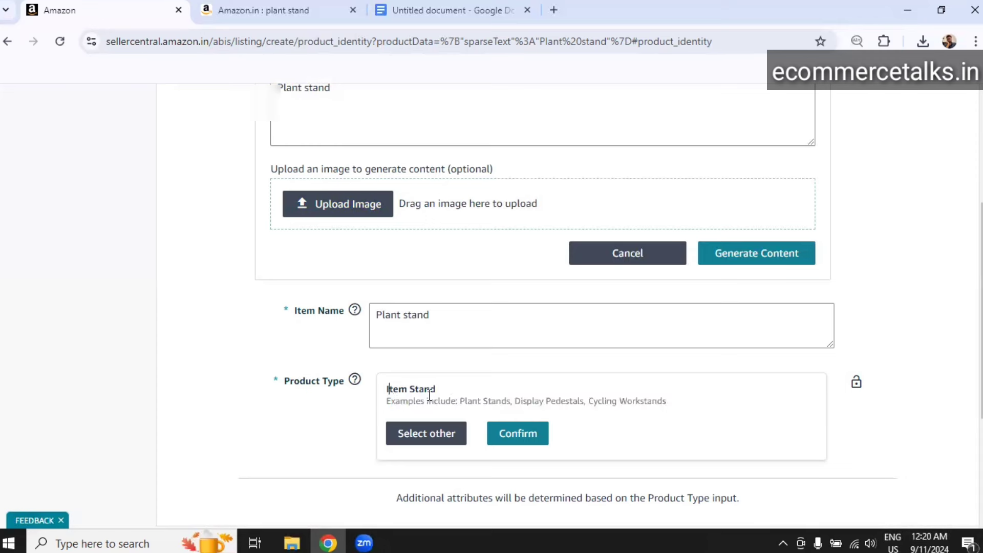
left_click_drag(460, 397, 632, 401)
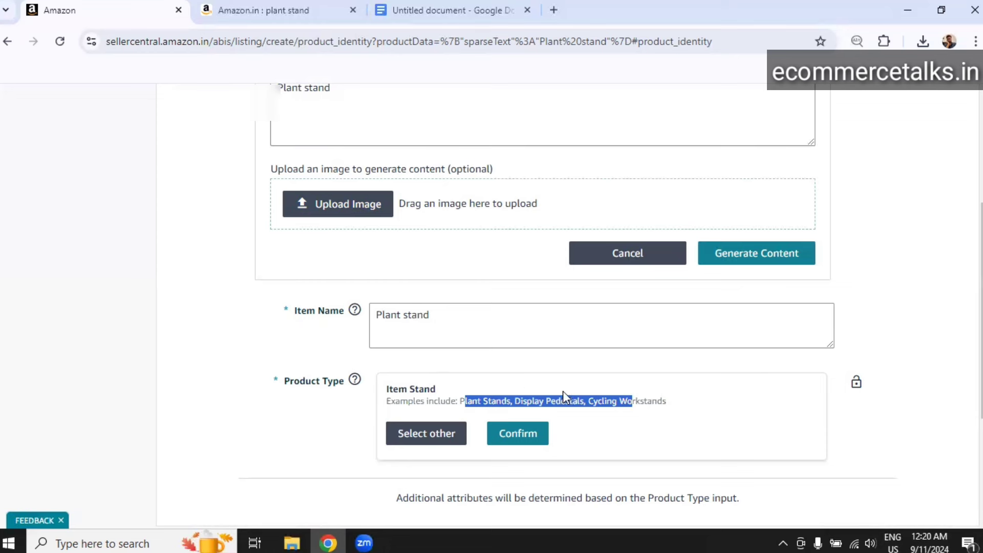
left_click(425, 438)
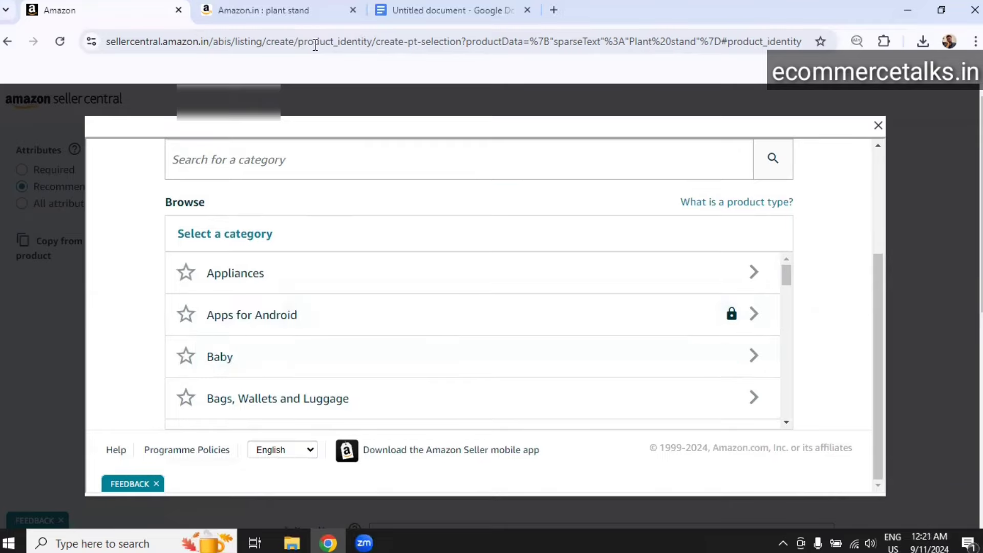
- Switch to the Amazon.in plant stand results and open the TrustBasket Indigo Anti Rust Metal Plant Stand in a new tab
left_click(285, 9)
scroll(330, 254, "up", 3)
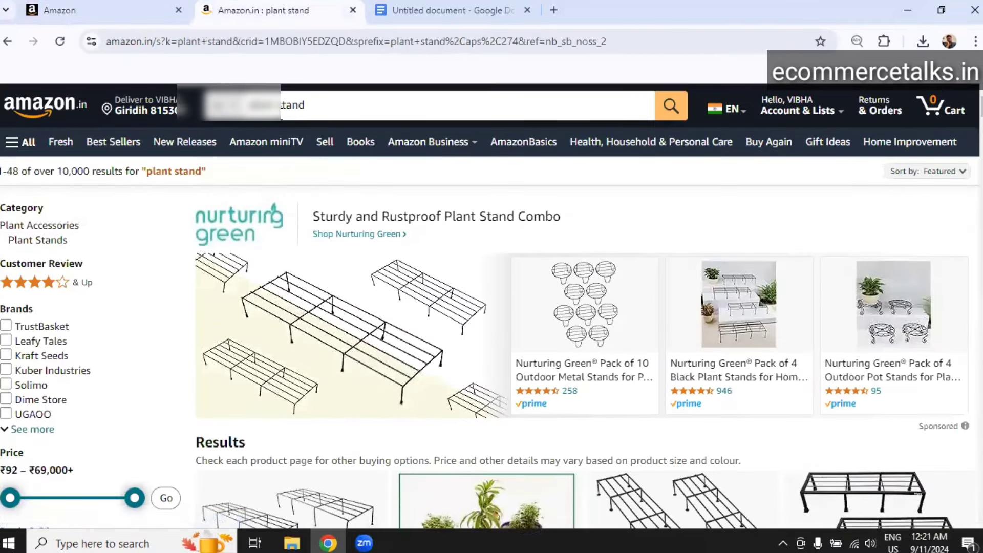
scroll(386, 260, "down", 5)
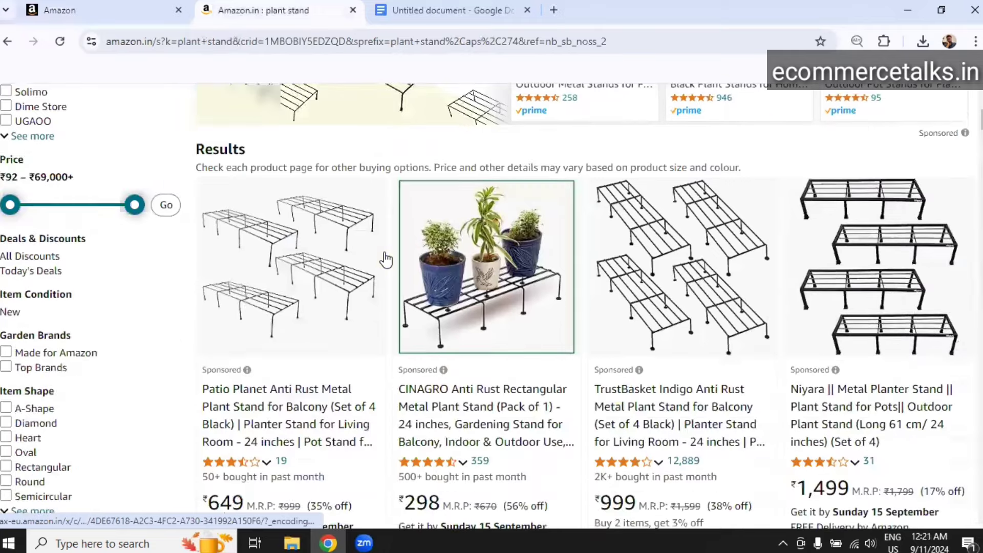
scroll(386, 260, "down", 8)
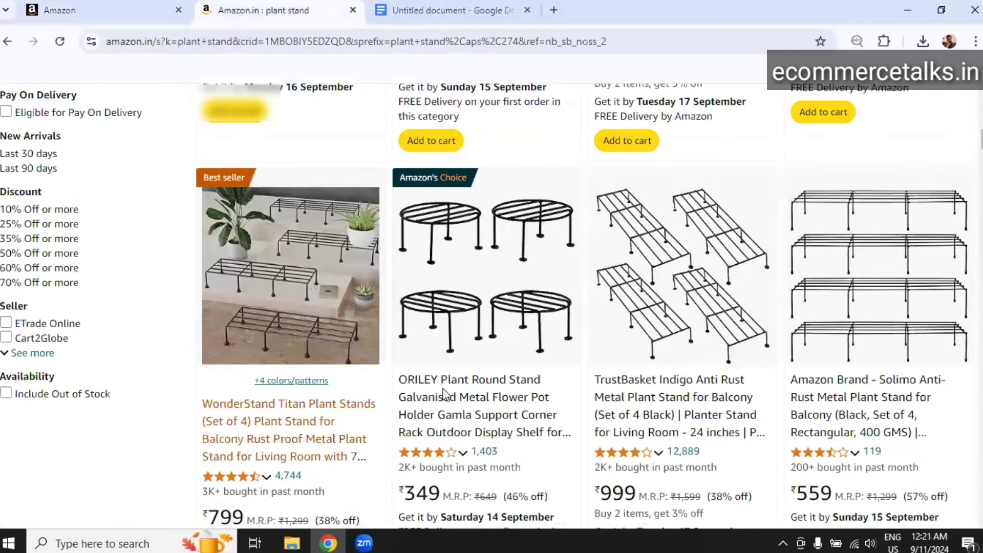
right_click(628, 398)
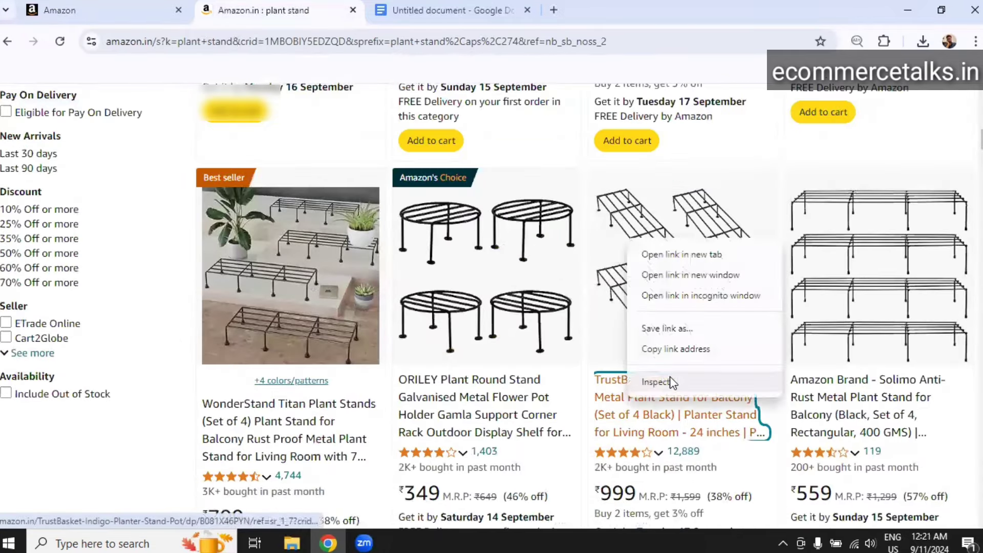
left_click(664, 255)
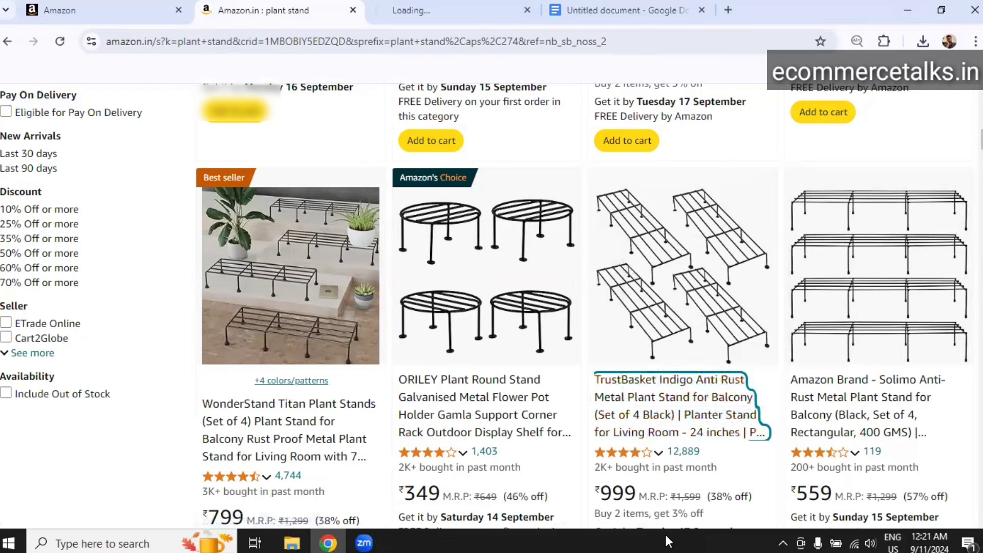
left_click(425, 4)
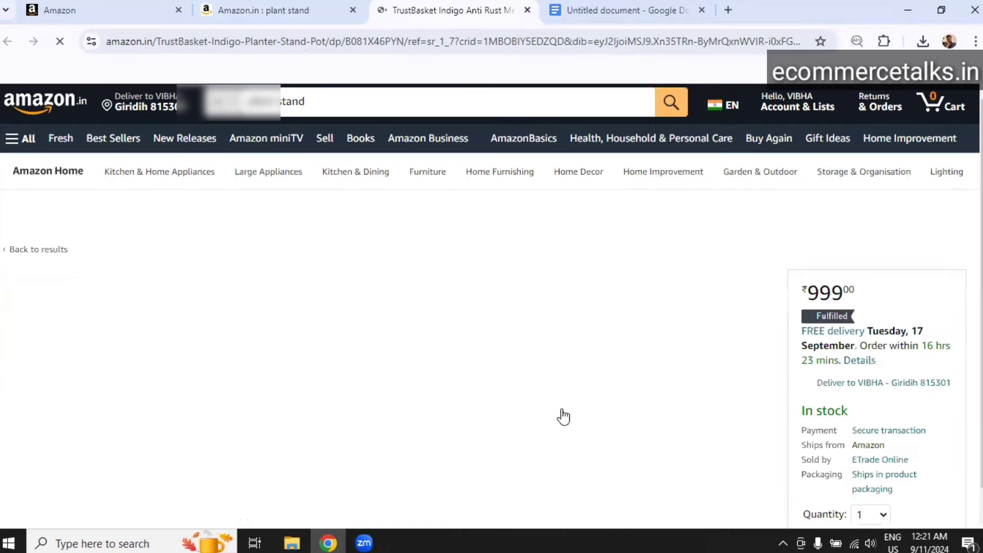
- Check the Best Sellers Rank categories in the TrustBasket stand's product information and return to the Seller Central category selection
scroll(563, 414, "down", 5)
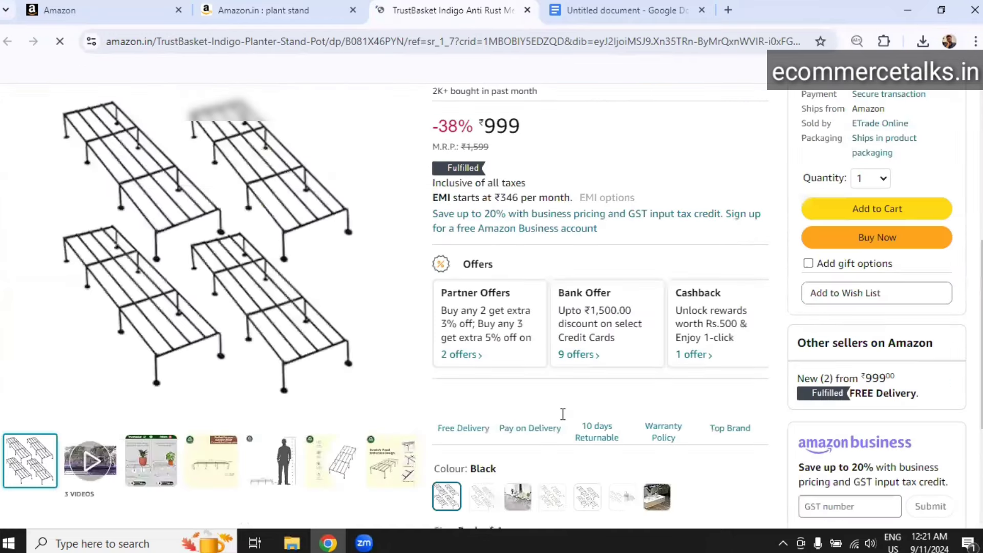
scroll(563, 414, "down", 12)
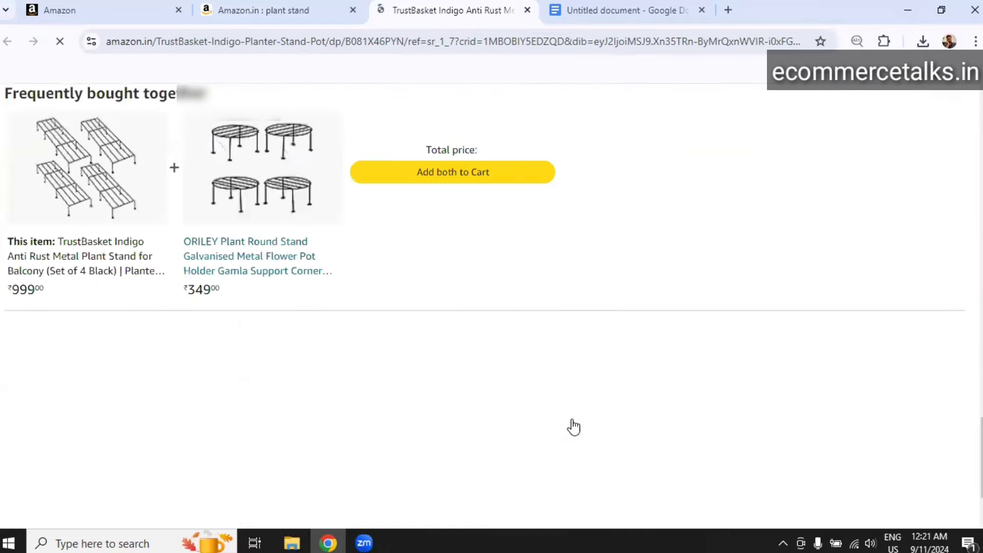
scroll(574, 427, "down", 10)
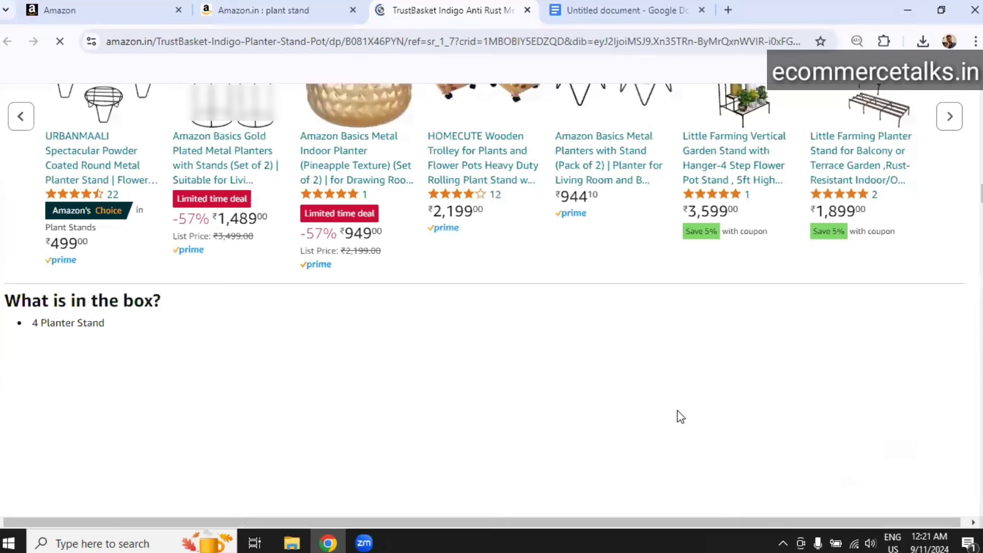
scroll(681, 417, "up", 5)
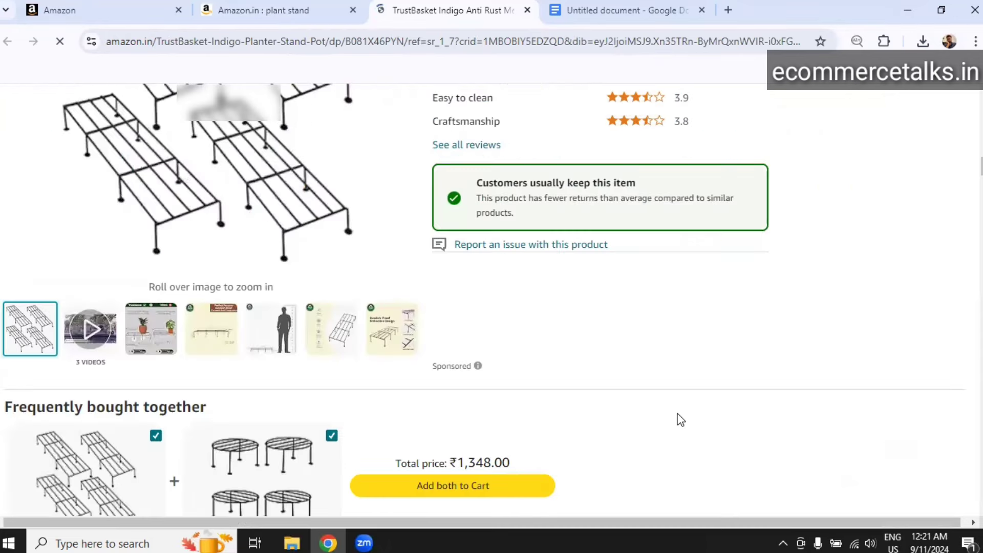
scroll(680, 417, "down", 15)
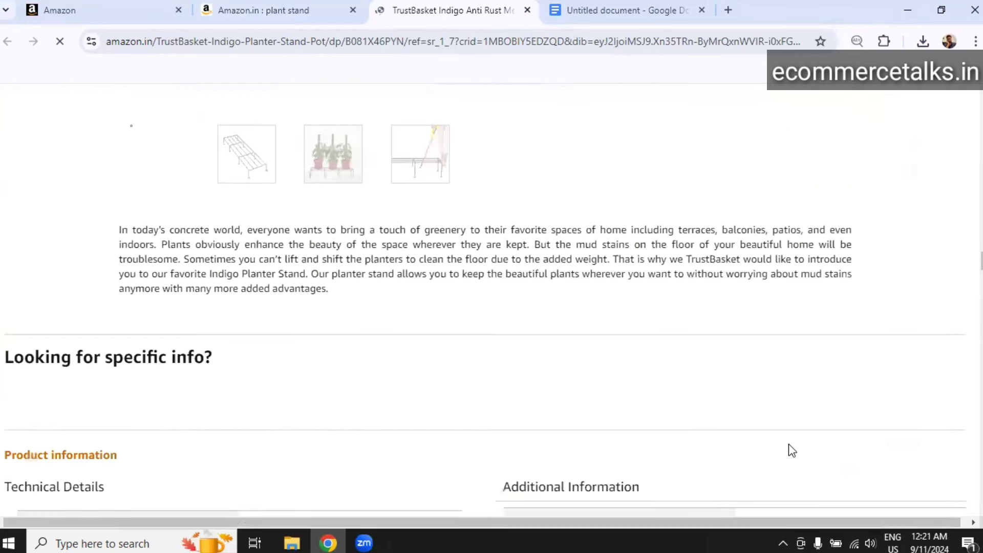
scroll(790, 451, "down", 7)
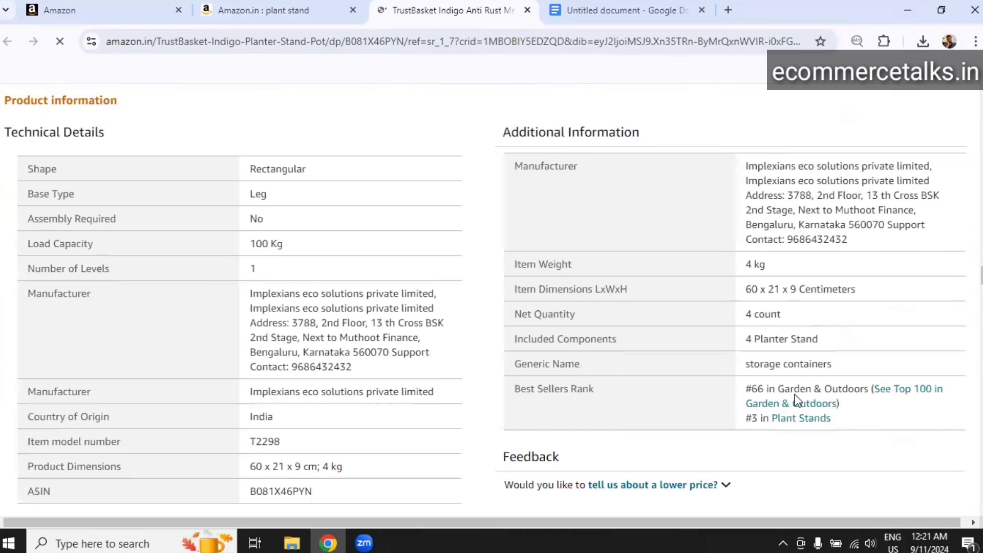
left_click_drag(783, 385, 856, 386)
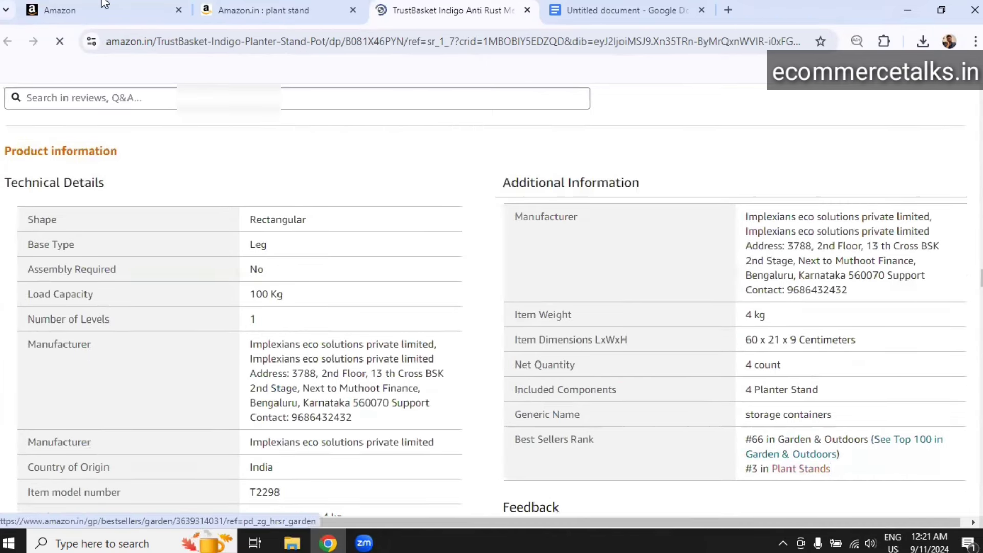
left_click(104, 4)
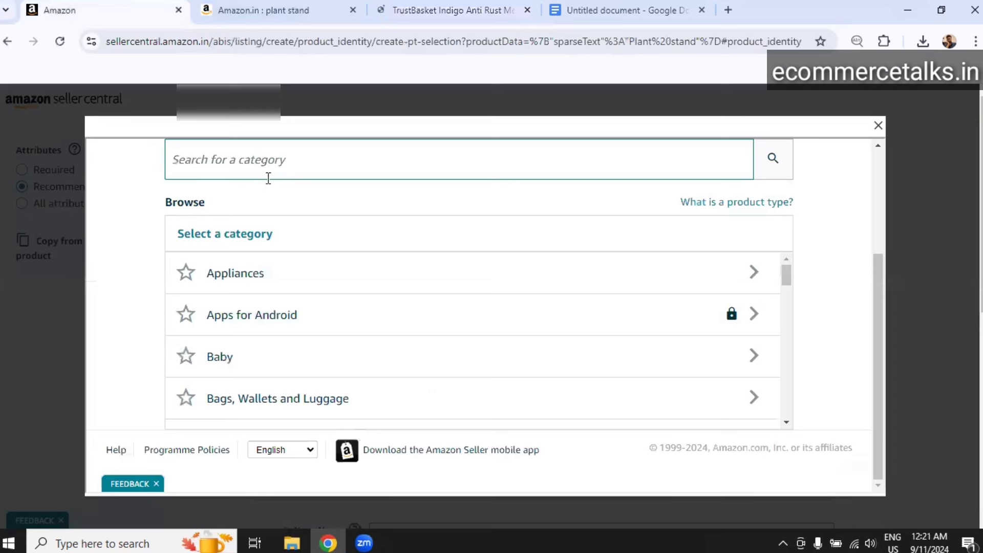
- Browse the product category list and open Outdoor Living to look through its subcategories
scroll(328, 402, "down", 4)
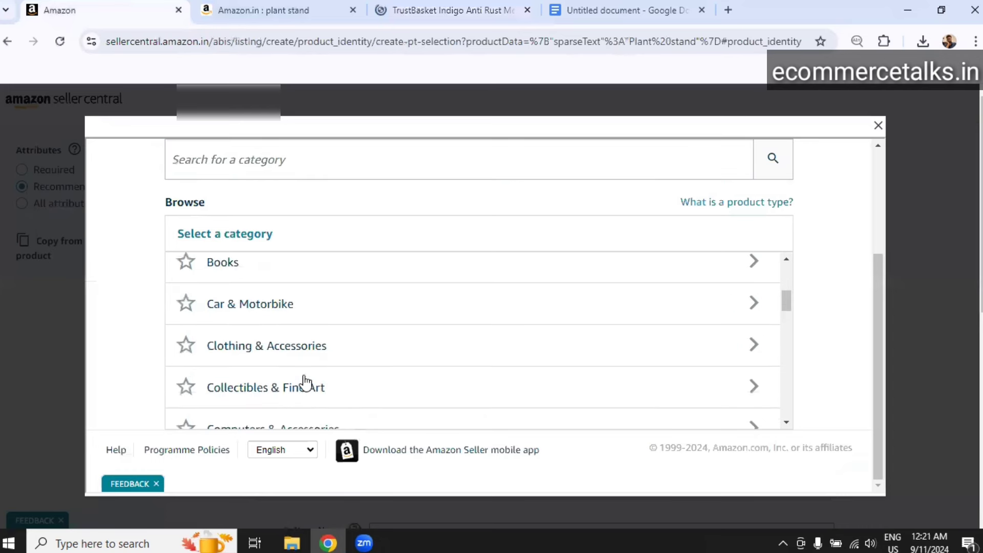
scroll(305, 382, "down", 2)
scroll(305, 383, "down", 2)
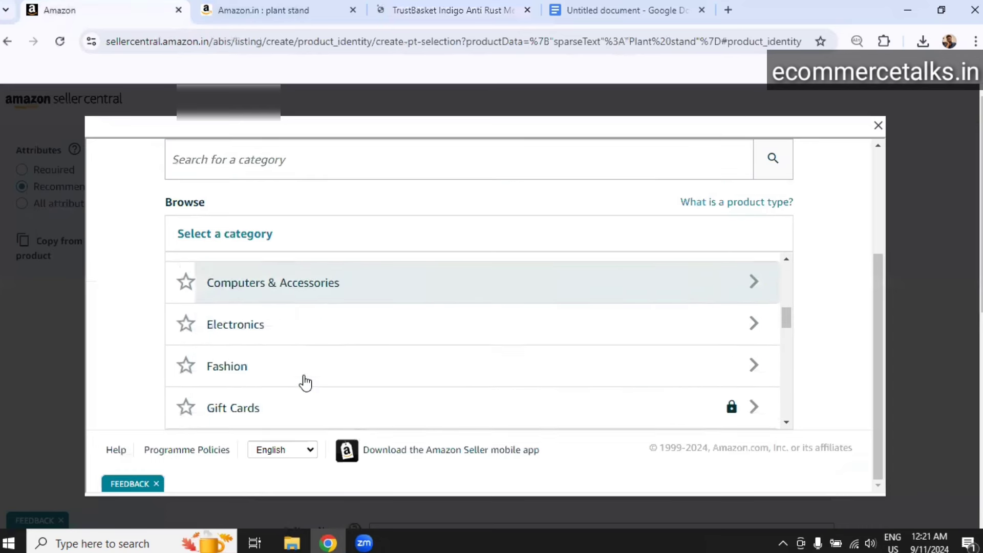
scroll(304, 380, "down", 4)
scroll(314, 348, "down", 2)
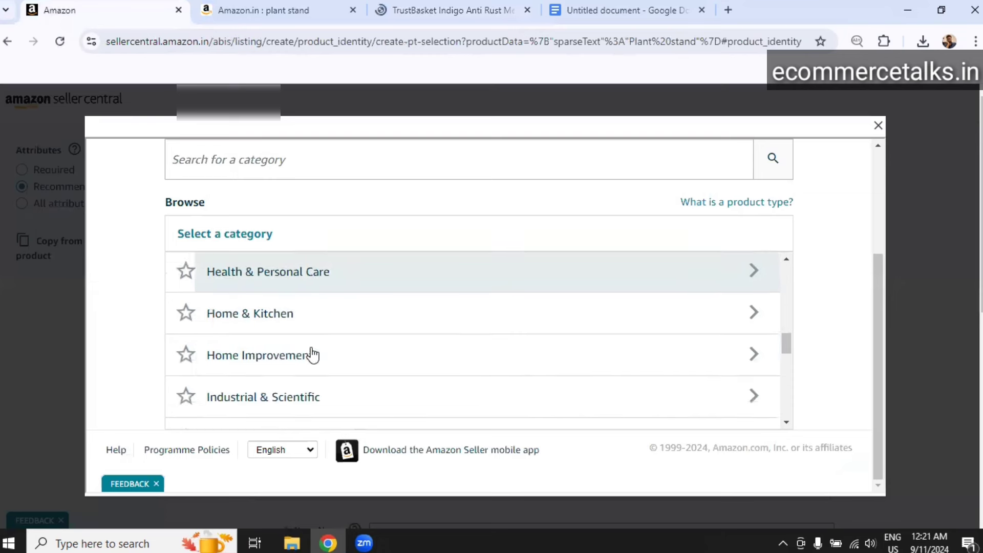
scroll(317, 366, "down", 2)
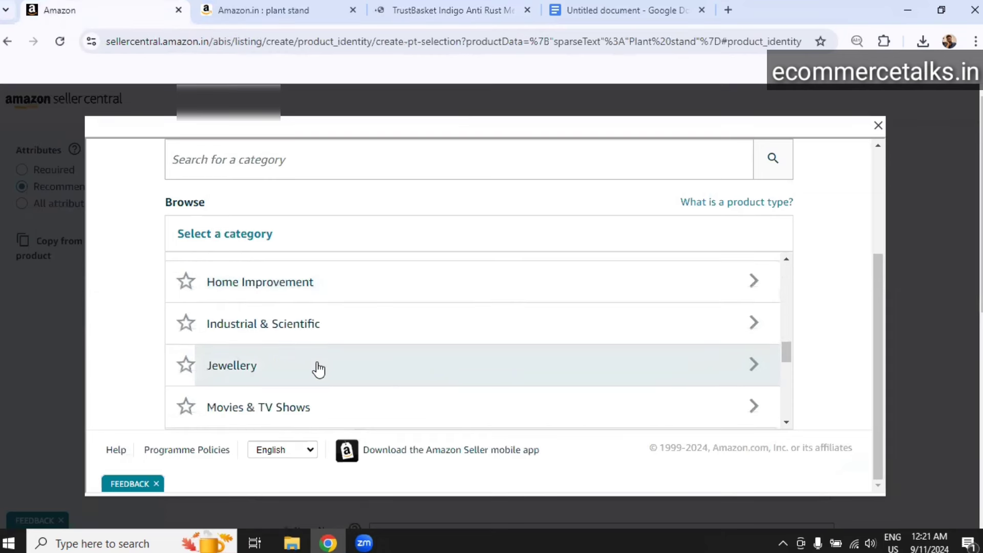
scroll(319, 369, "down", 6)
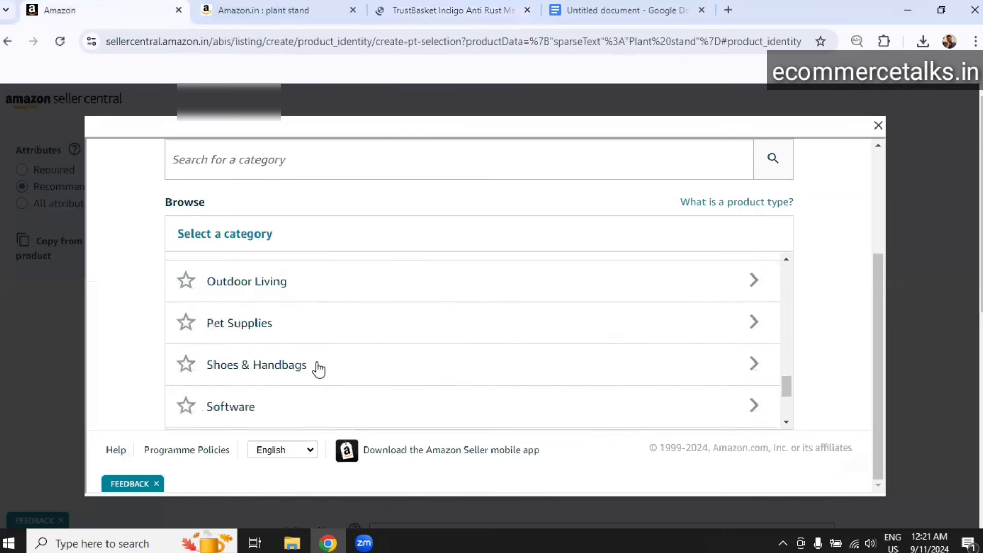
left_click(310, 280)
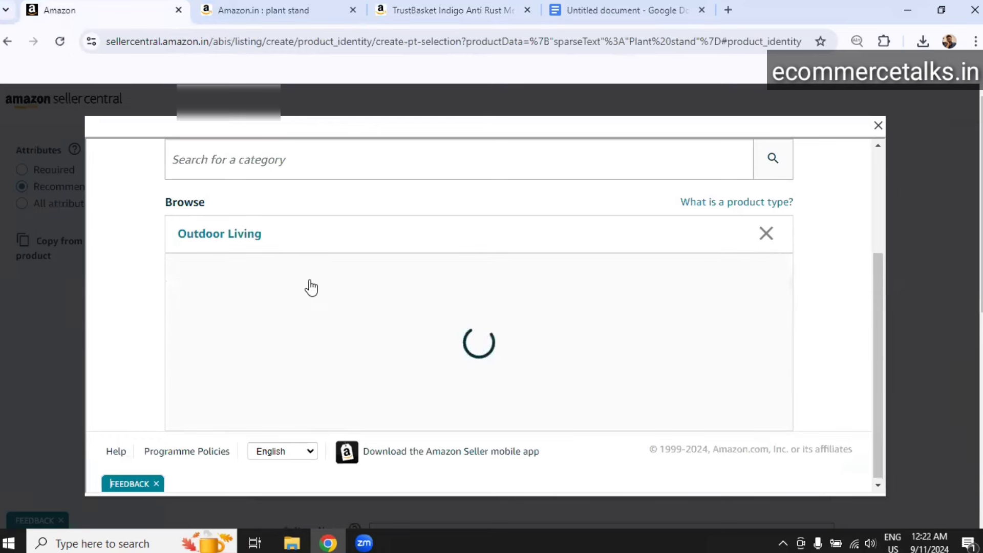
scroll(329, 352, "down", 2)
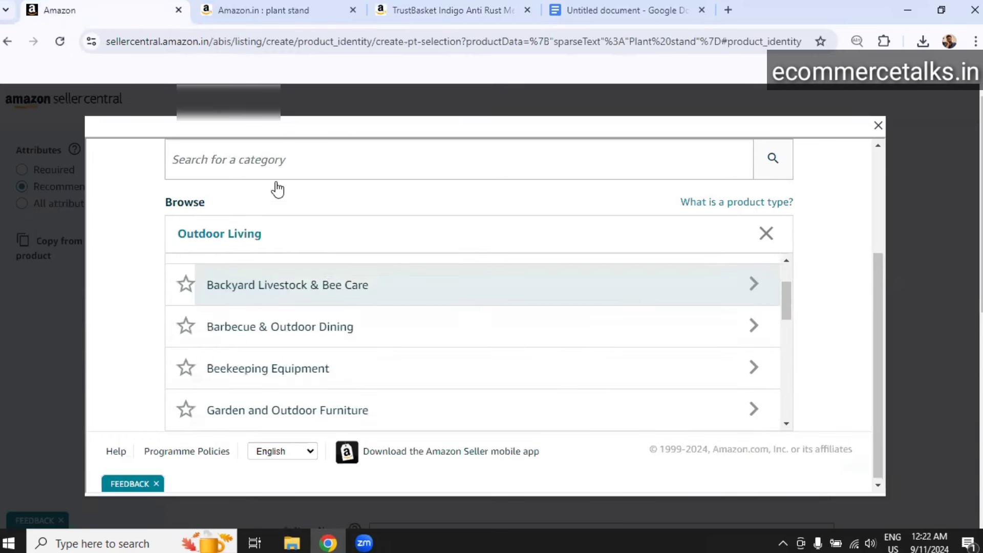
- Search the categories for "Plants stand" and select the Item Stand product type under Plant Accessories > Plant Stands
left_click(268, 168)
scroll(266, 268, "up", 3)
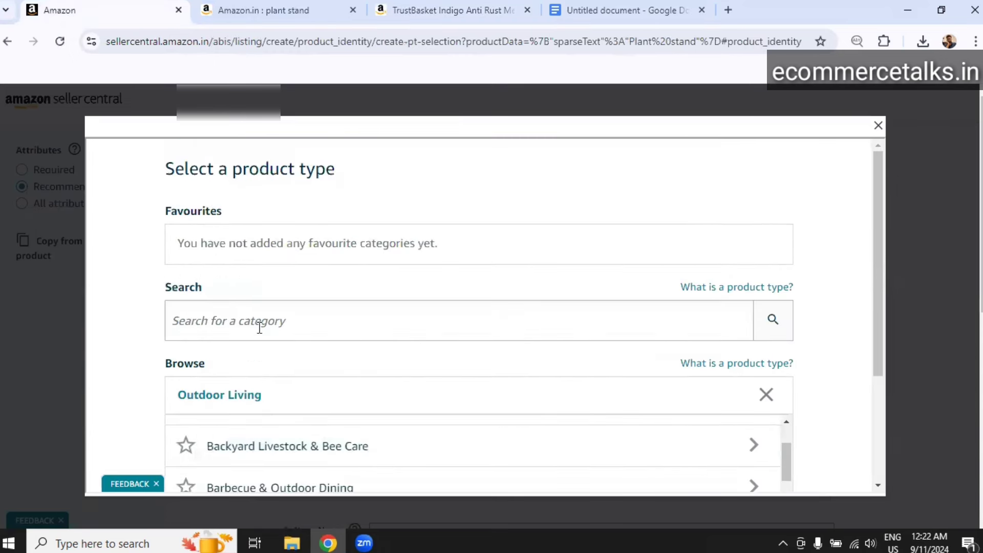
left_click(260, 325)
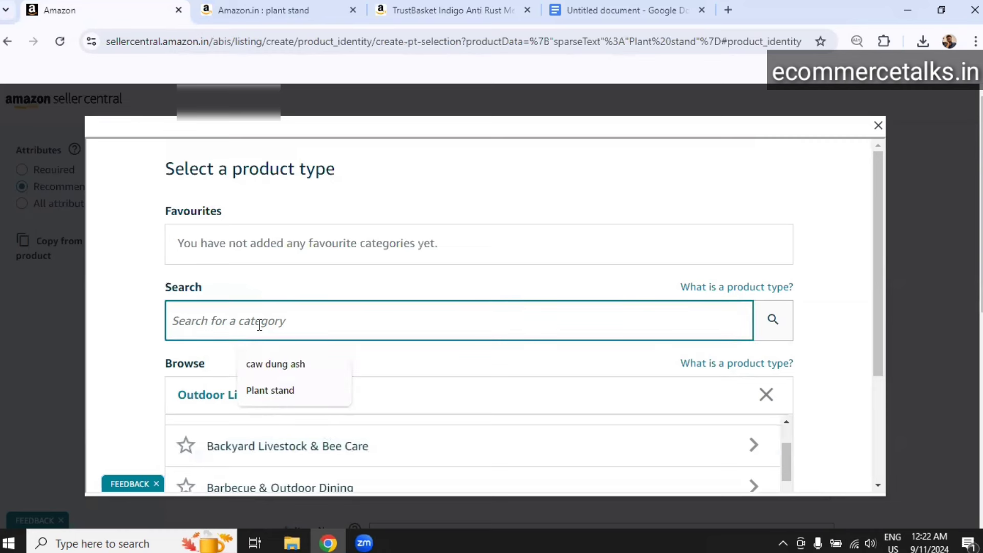
type("Plan")
type("ts")
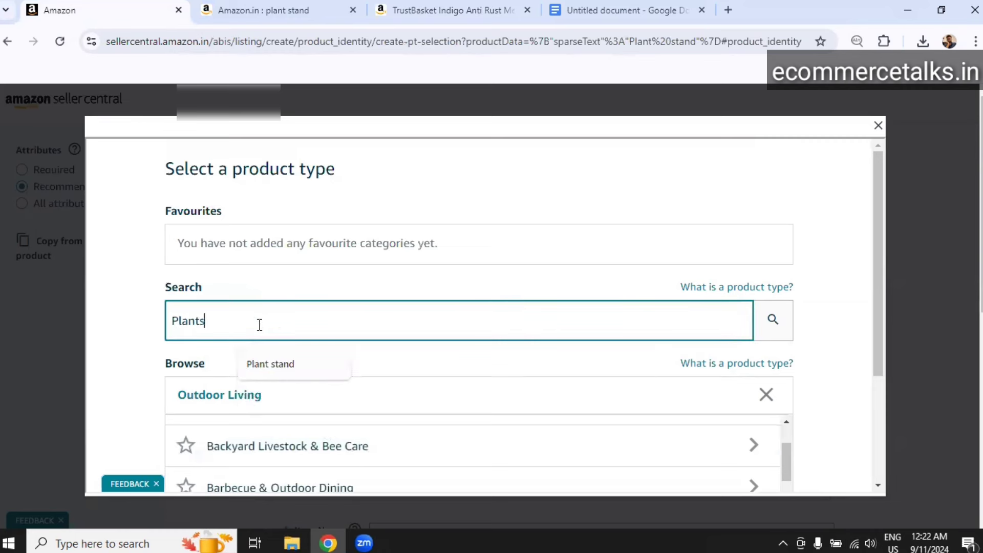
type(" stan")
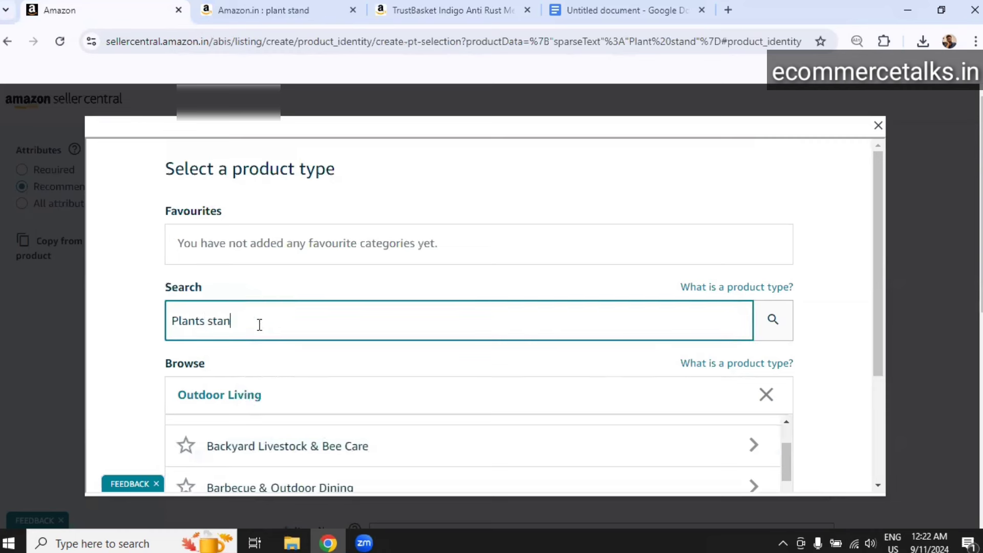
type("d")
left_click(776, 318)
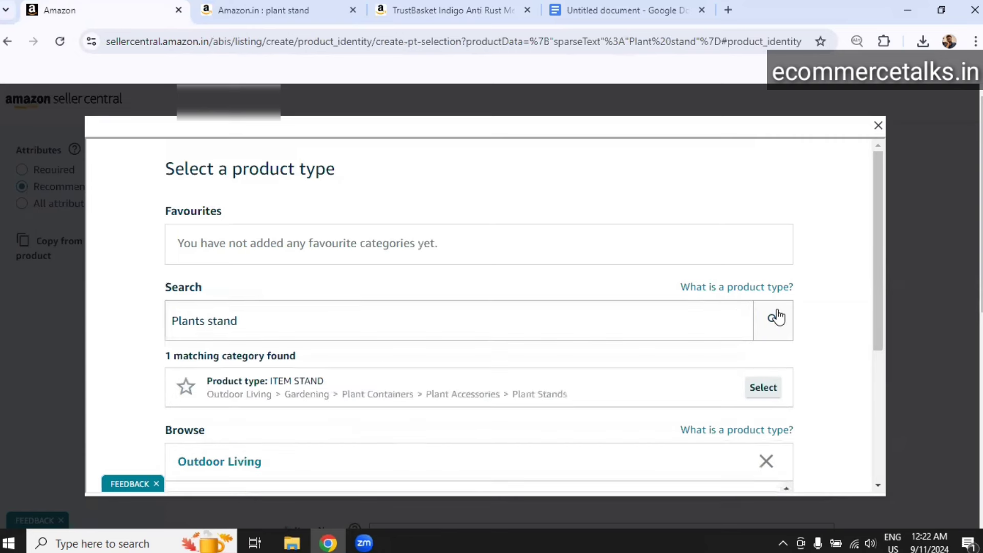
scroll(540, 377, "down", 3)
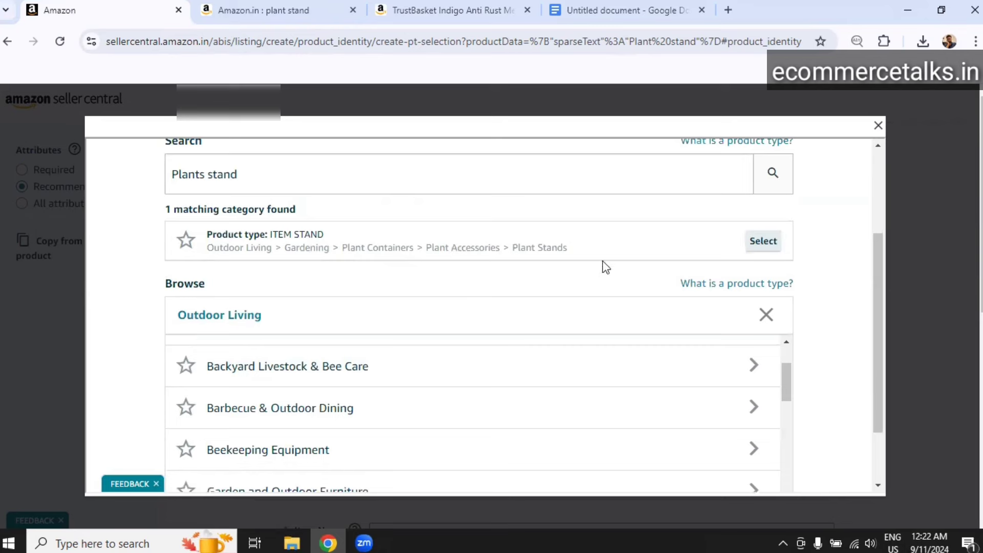
left_click(765, 241)
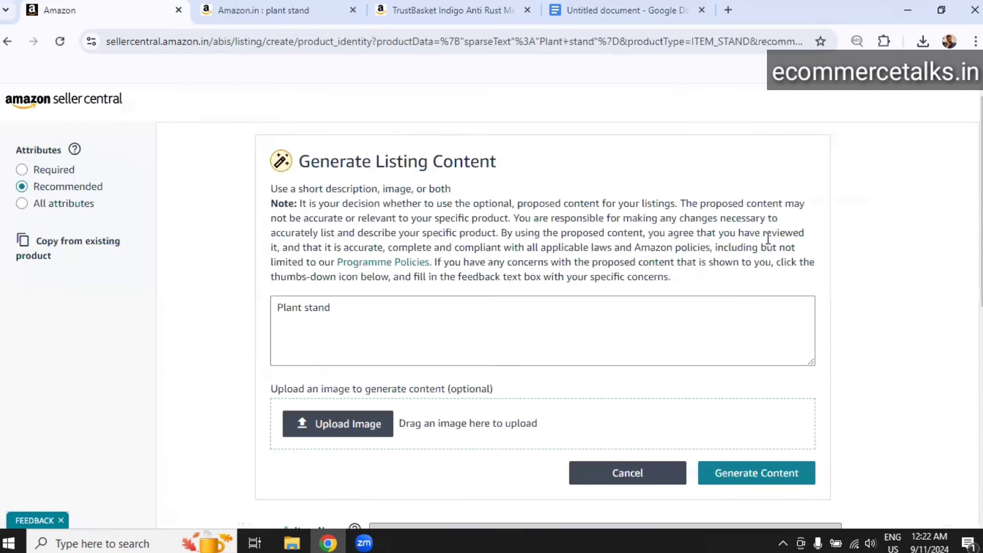
- Review the Product Identity fields, including product type, browse node and brand name, ending at the item name
scroll(609, 342, "down", 5)
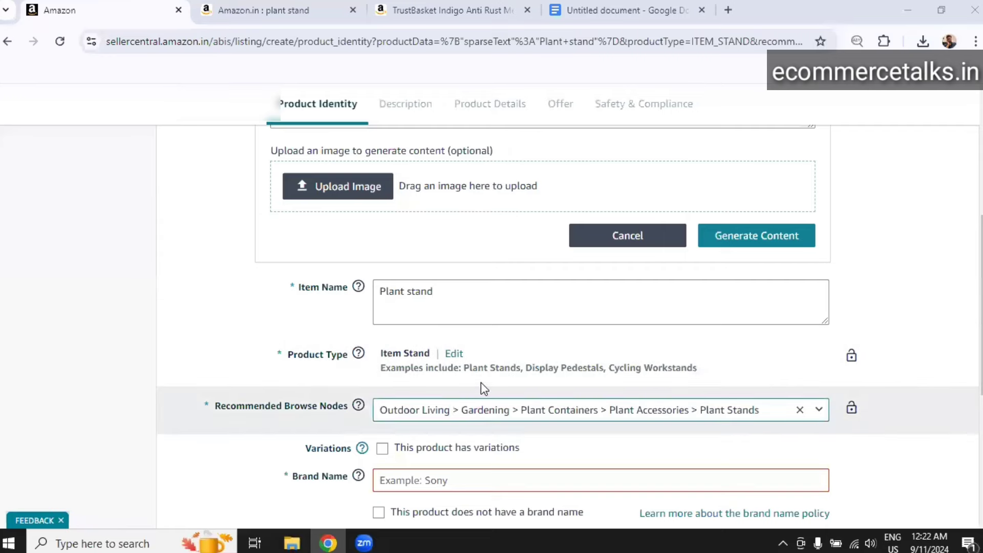
scroll(490, 388, "down", 4)
scroll(488, 409, "up", 4)
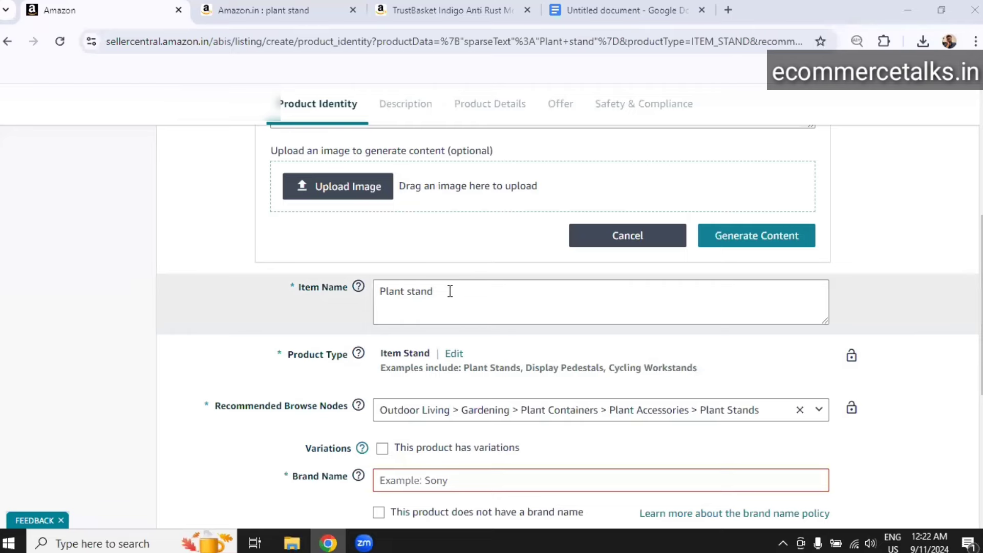
left_click(450, 291)
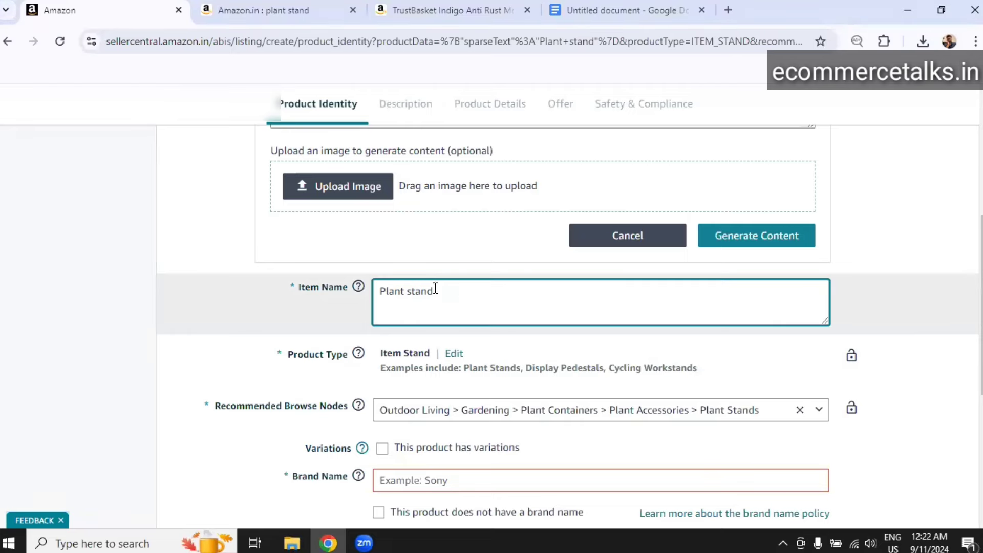
- Switch to the Amazon.in plant stand results and open the best-selling WonderStand Titan Plant Stands in a new tab
left_click(284, 8)
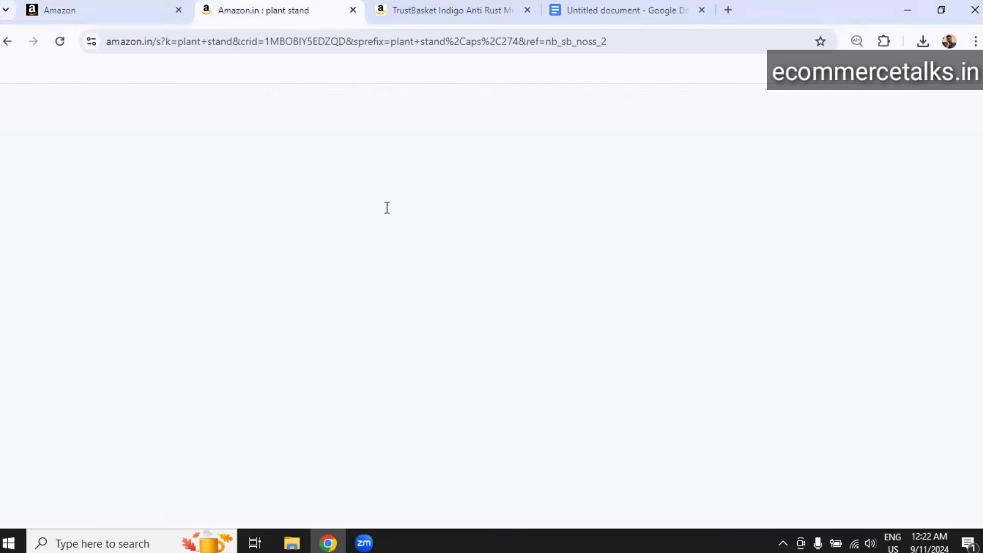
scroll(404, 280, "up", 2)
scroll(404, 281, "up", 8)
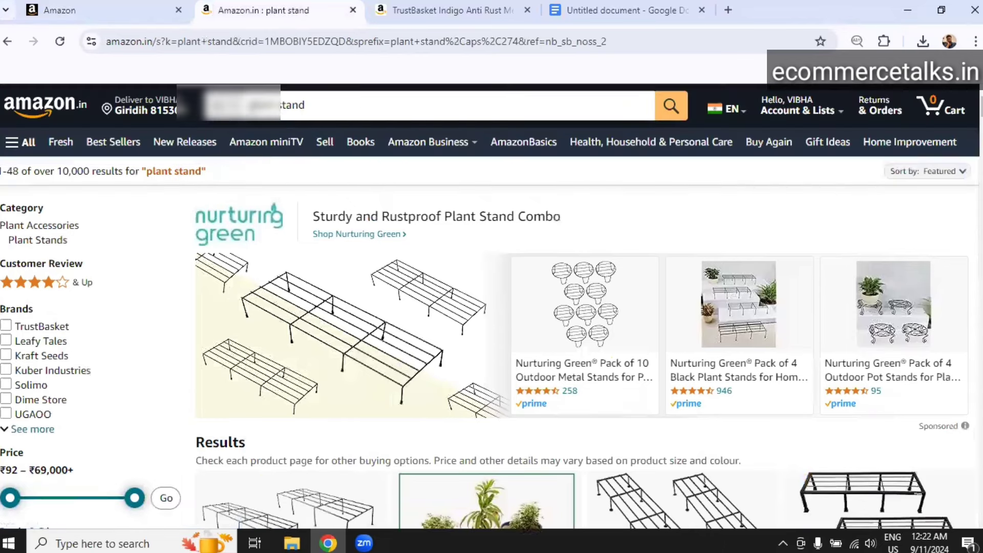
scroll(504, 355, "down", 10)
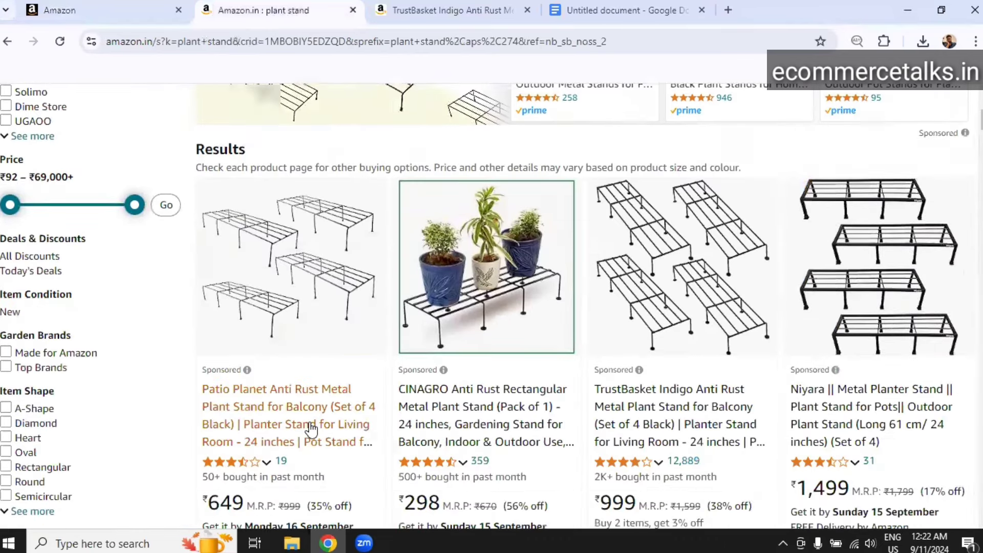
scroll(317, 431, "down", 3)
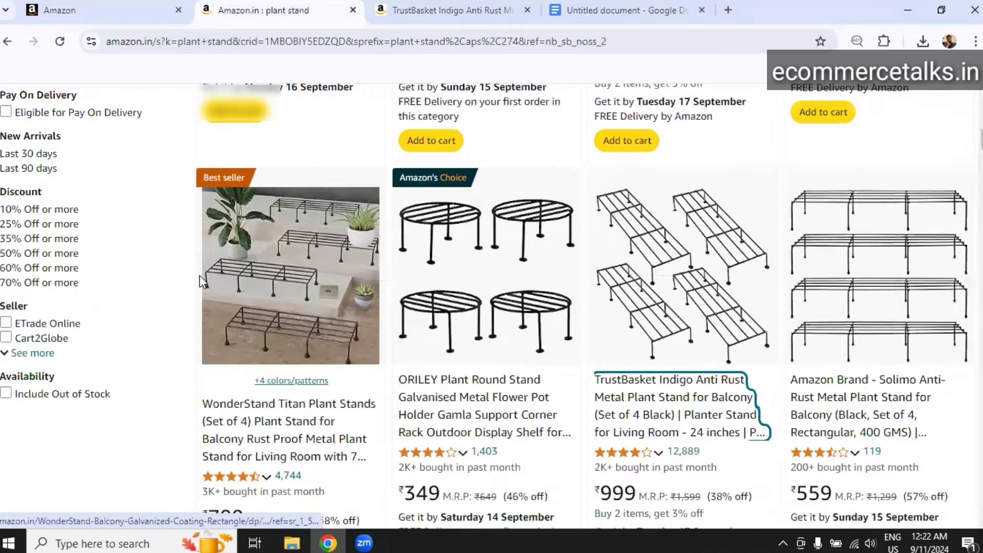
right_click(268, 423)
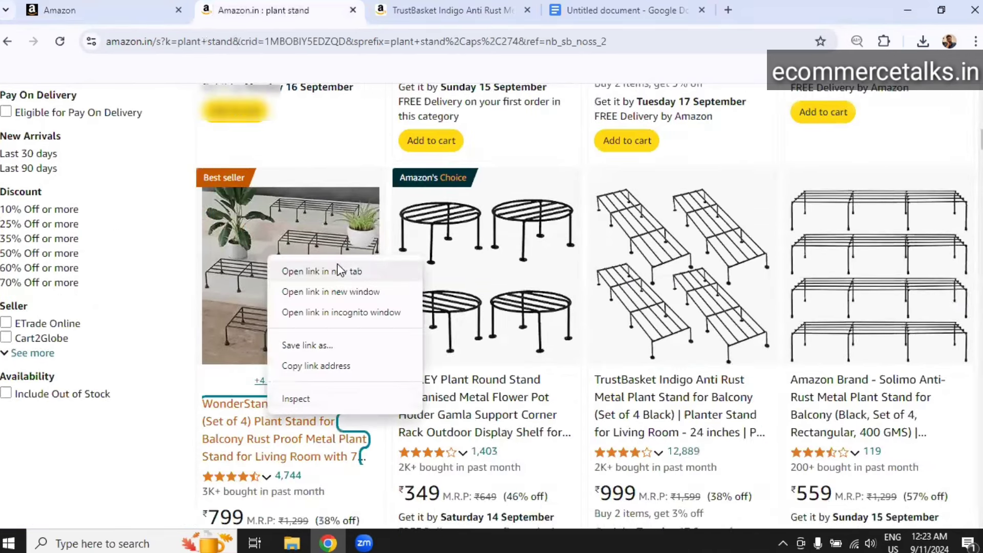
left_click(329, 272)
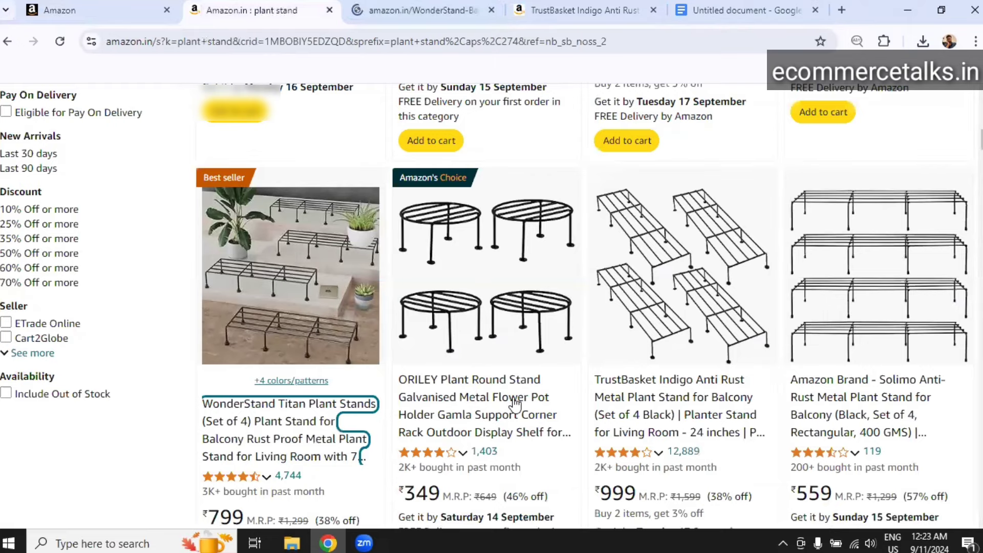
- Open the ORILEY Plant Round Stand Galvanised Metal Flower Pot Holder from the results in a new tab
scroll(515, 388, "up", 1)
scroll(460, 257, "down", 3)
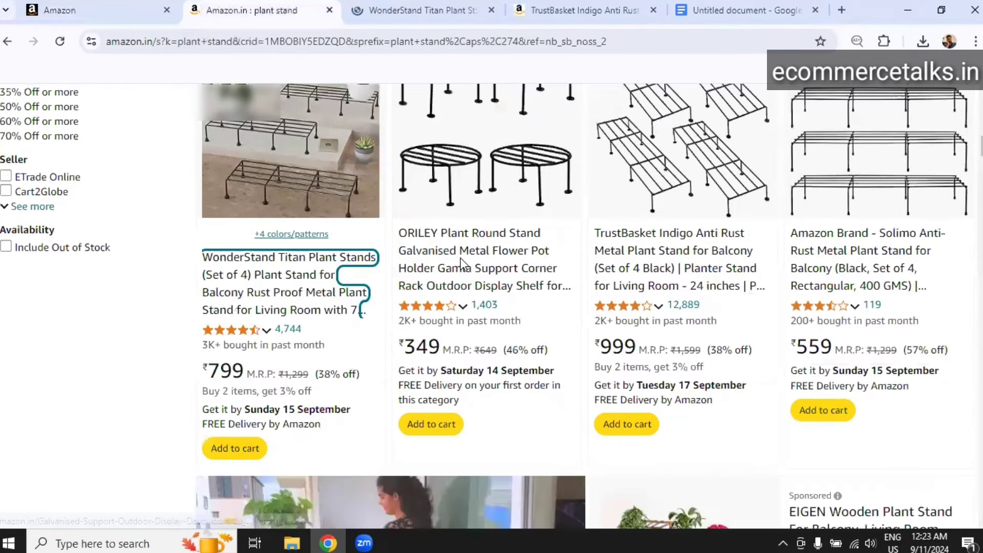
right_click(460, 257)
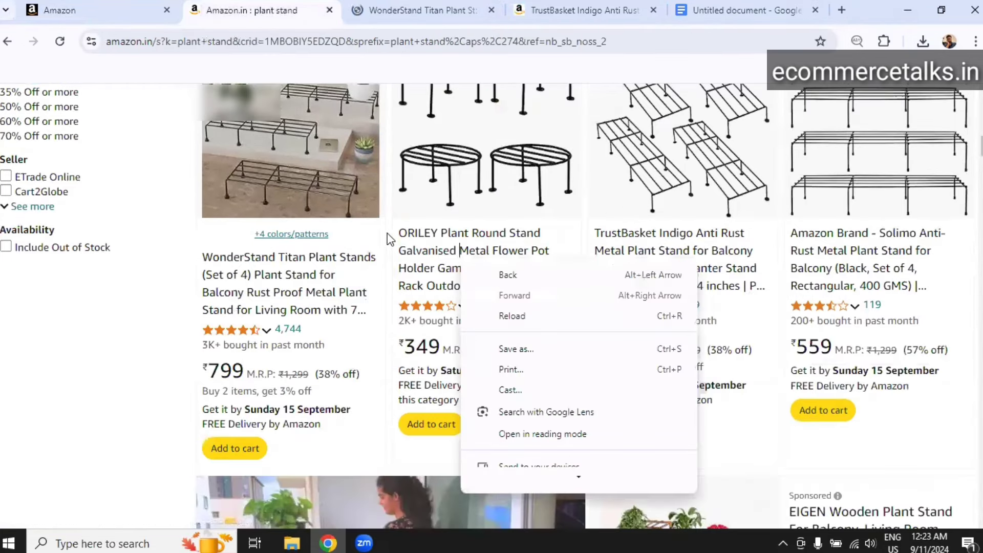
right_click(431, 243)
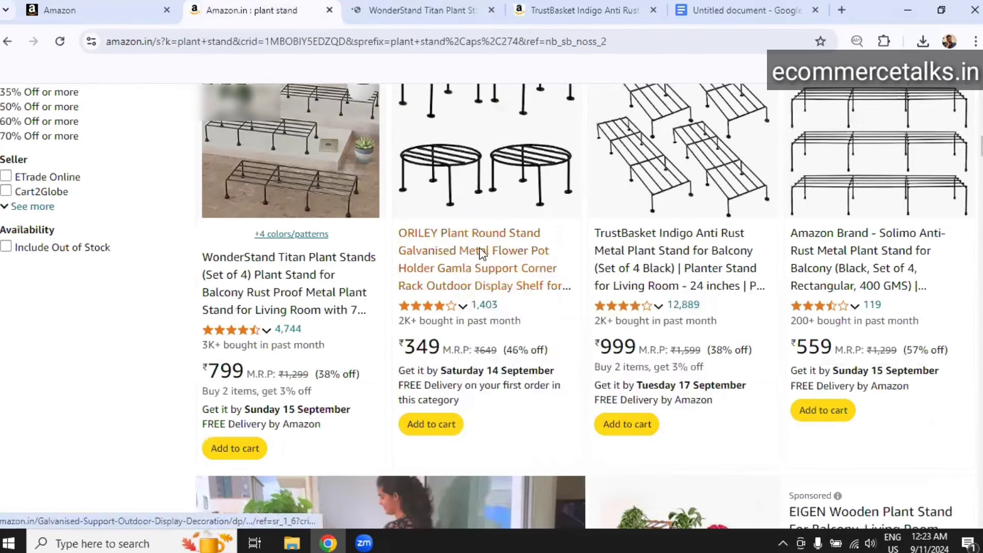
left_click(483, 251)
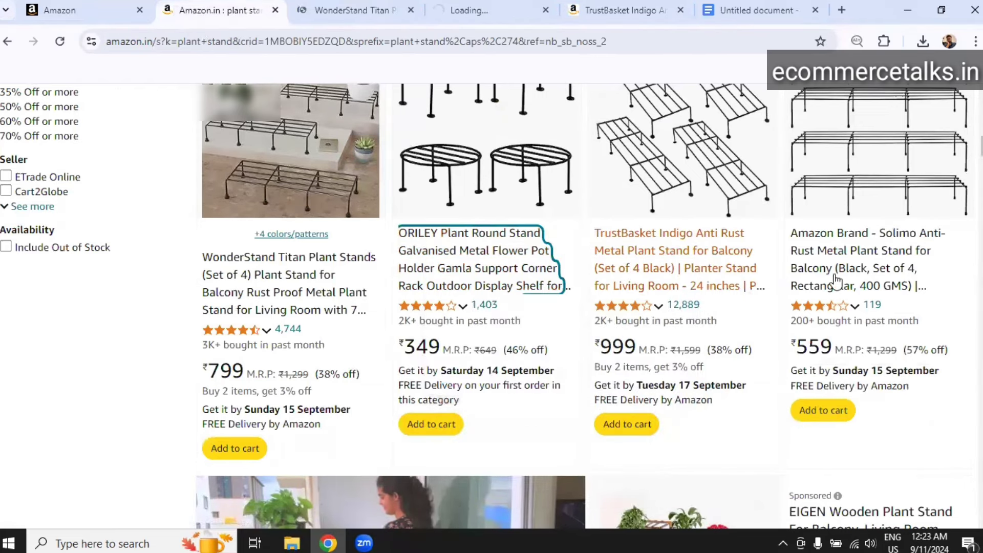
- Open the Urban Plant Apollo Metal Plant/Pot Stand from further down the results in a new tab and switch to it
scroll(612, 337, "down", 4)
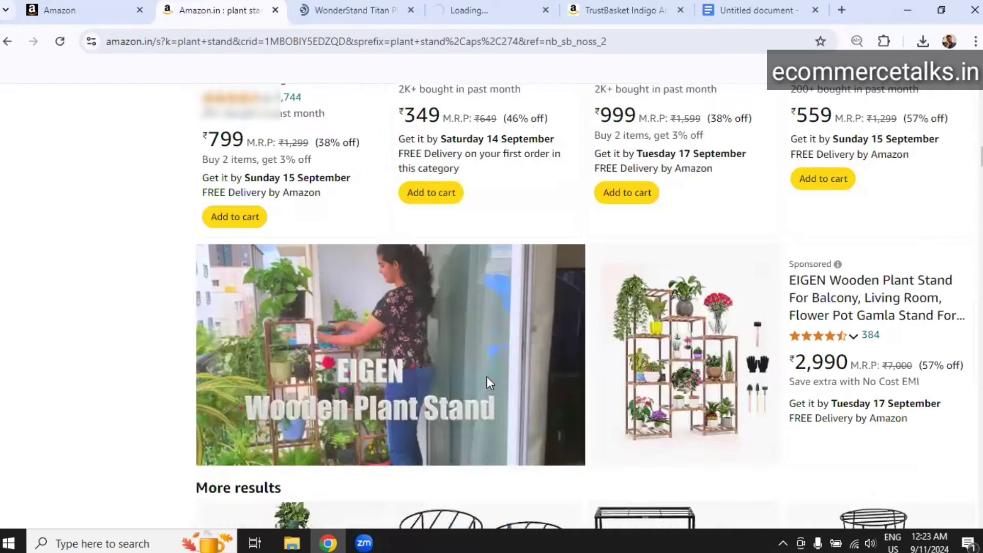
scroll(486, 377, "down", 8)
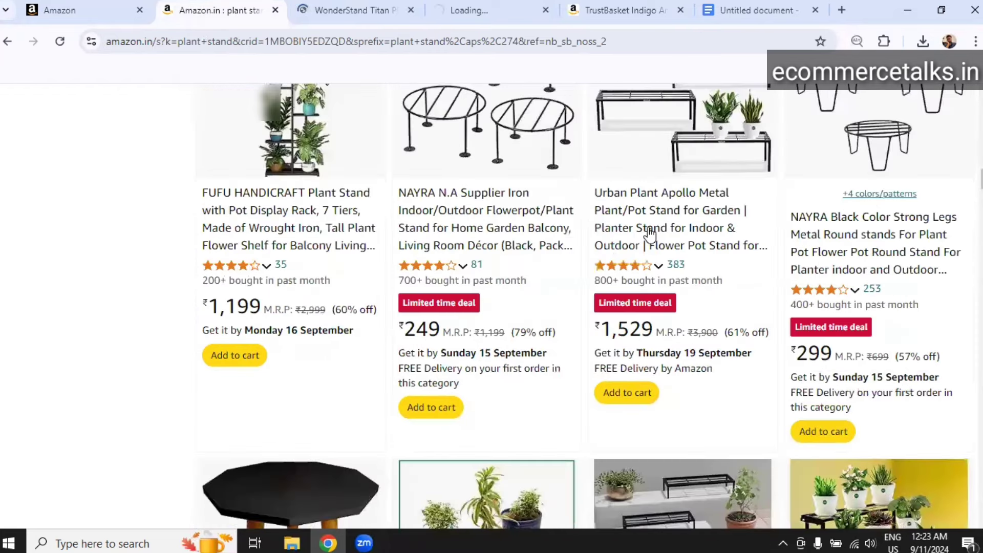
right_click(679, 241)
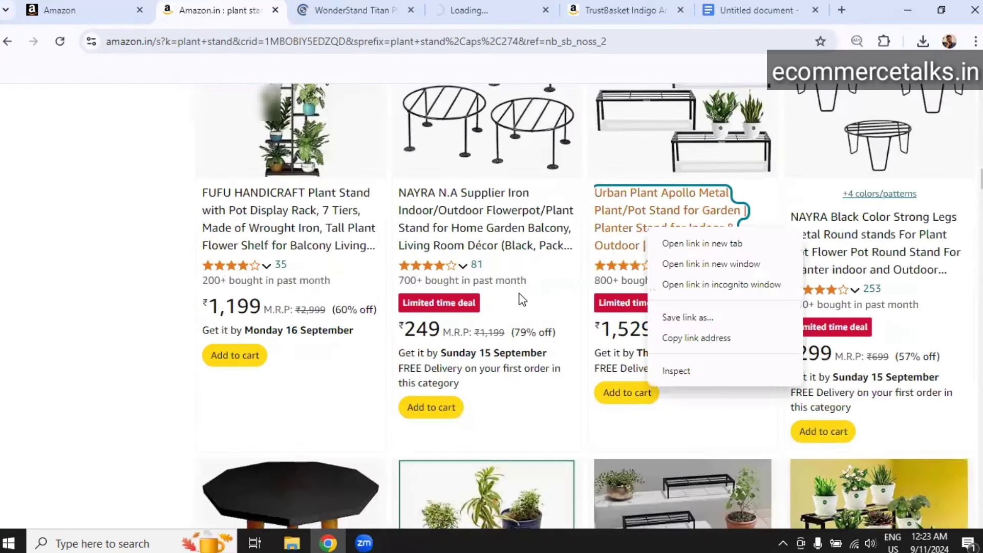
left_click(702, 244)
left_click(512, 9)
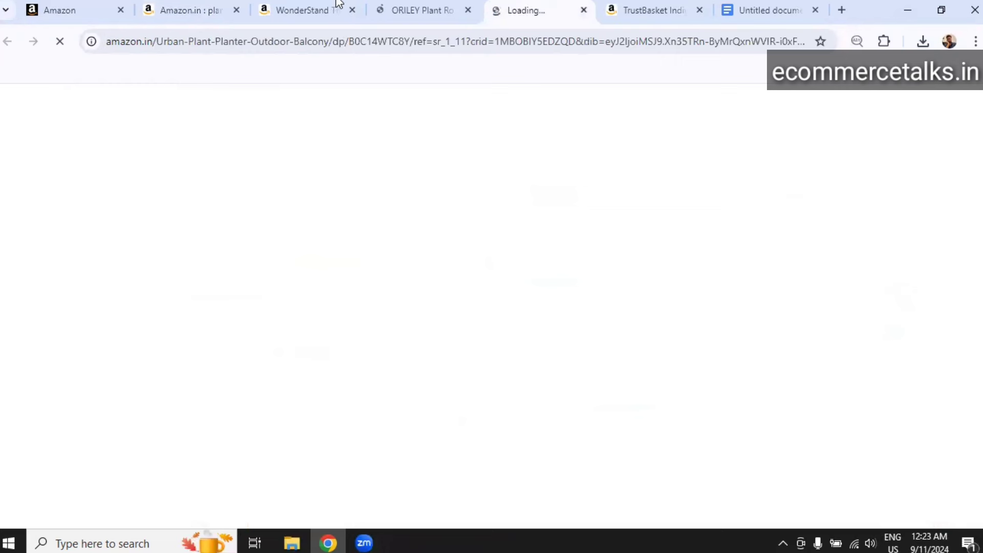
- Copy the full product title of the TrustBasket Indigo stand into the untitled Google Docs document as entry 1
left_click(626, 6)
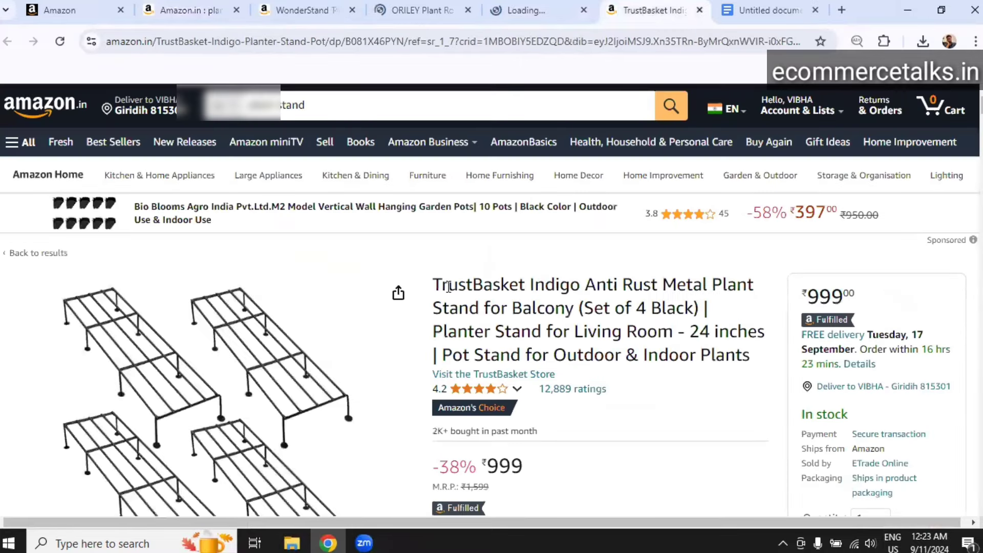
triple_click(715, 356)
key("ctrl+c")
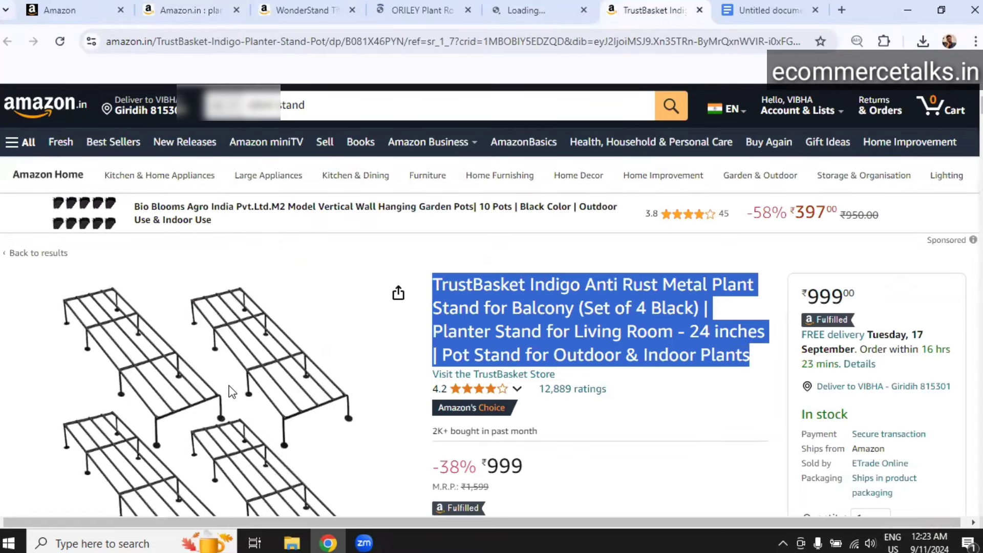
key("ctrl+Tab")
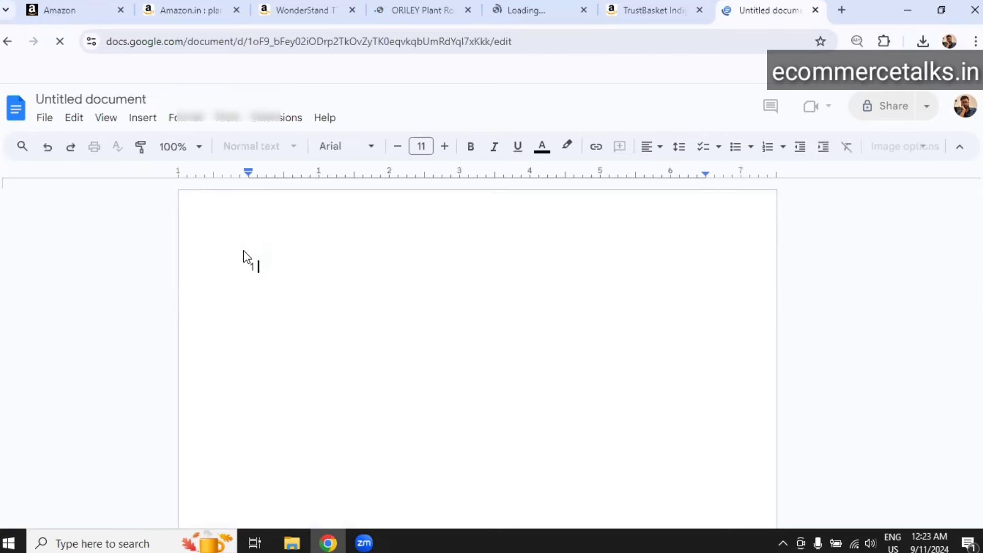
key("ctrl+v")
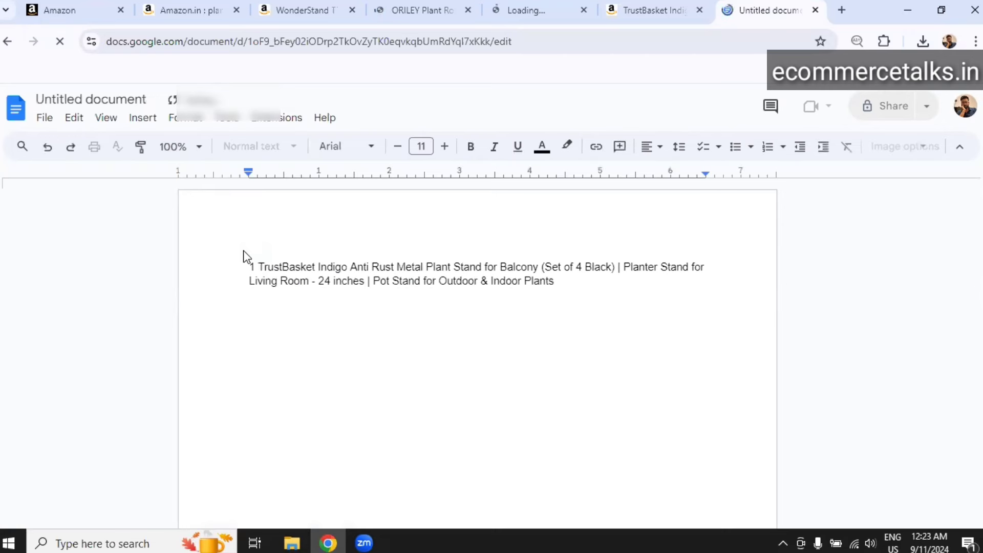
- Copy the Urban Plant Apollo Metal Plant/Pot Stand product title into the Google Docs document as entry 2, leaving a blank line above it
key("Return")
key("Return")
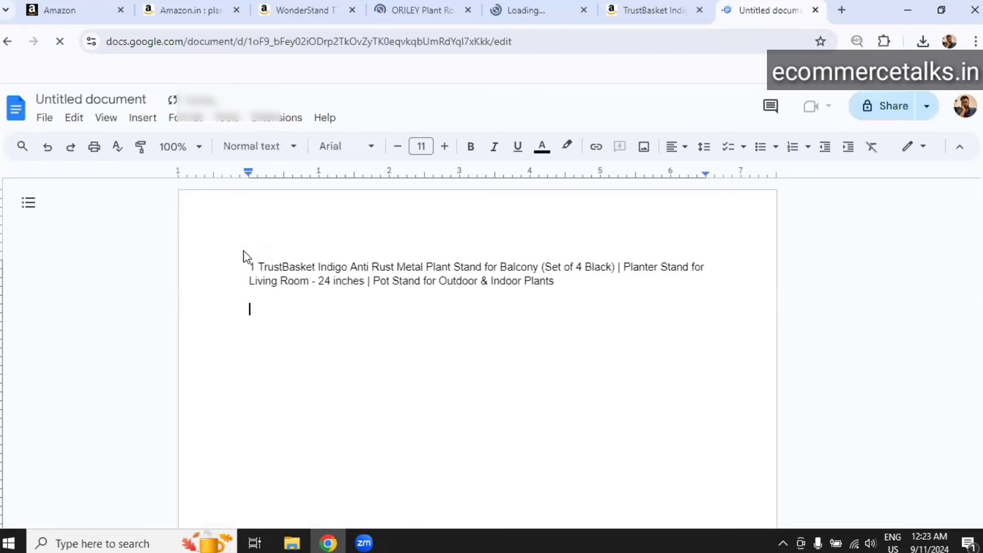
key("ctrl+5")
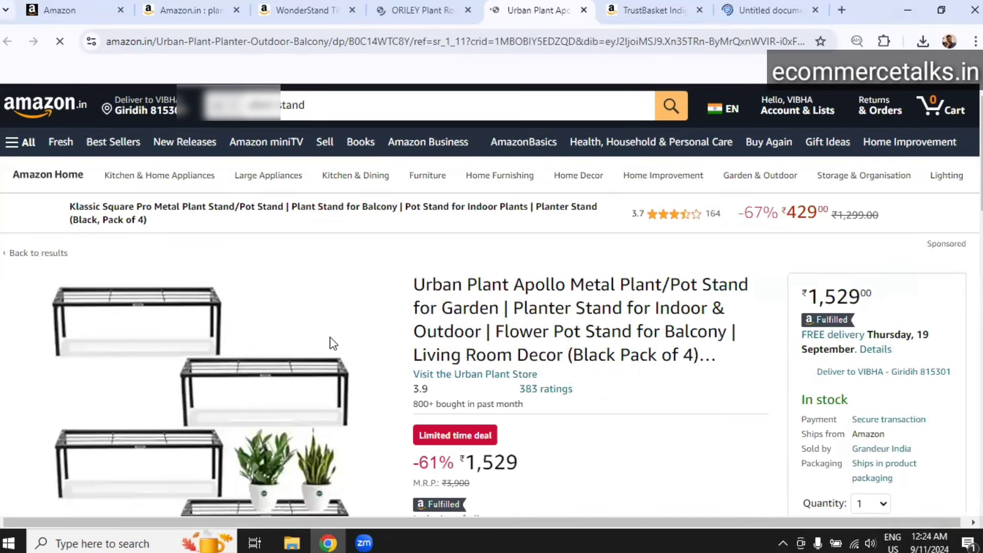
key("ctrl+9")
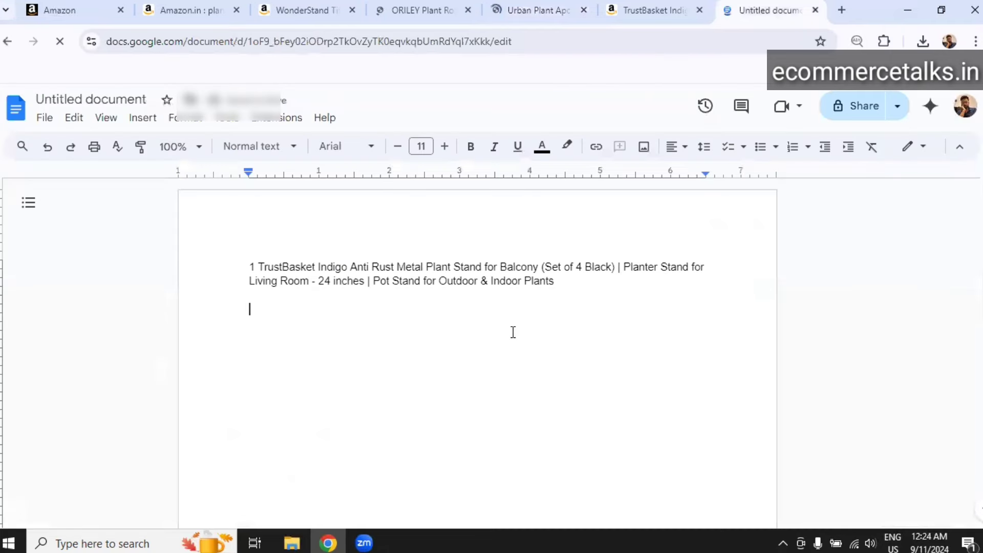
type("2")
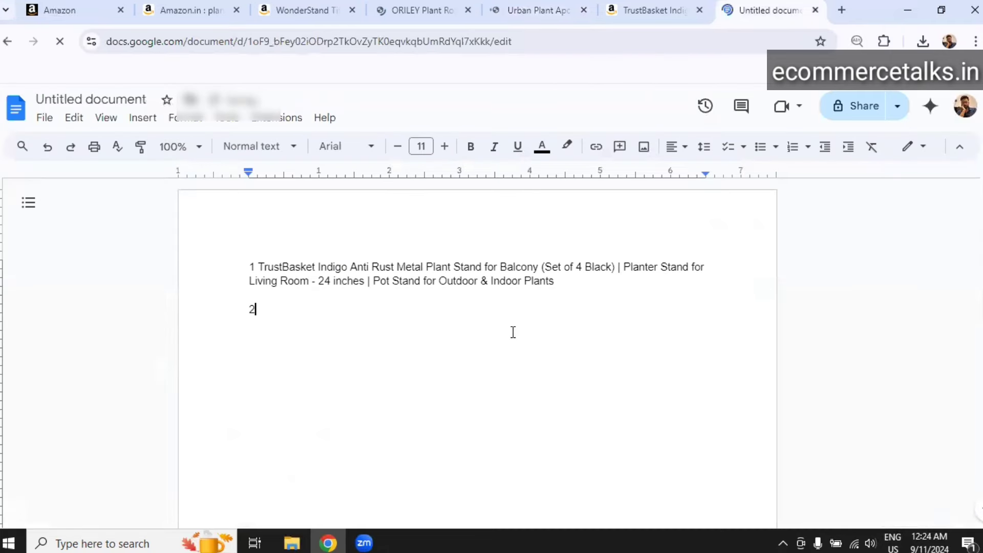
type("Urban Plant Apollo Metal Plant/Pot Stand for Garden | Planter Stand for Indoor & Outdoor | Flower Pot Stand for Balcony | Living Room Decor (Black Pack of 4)...")
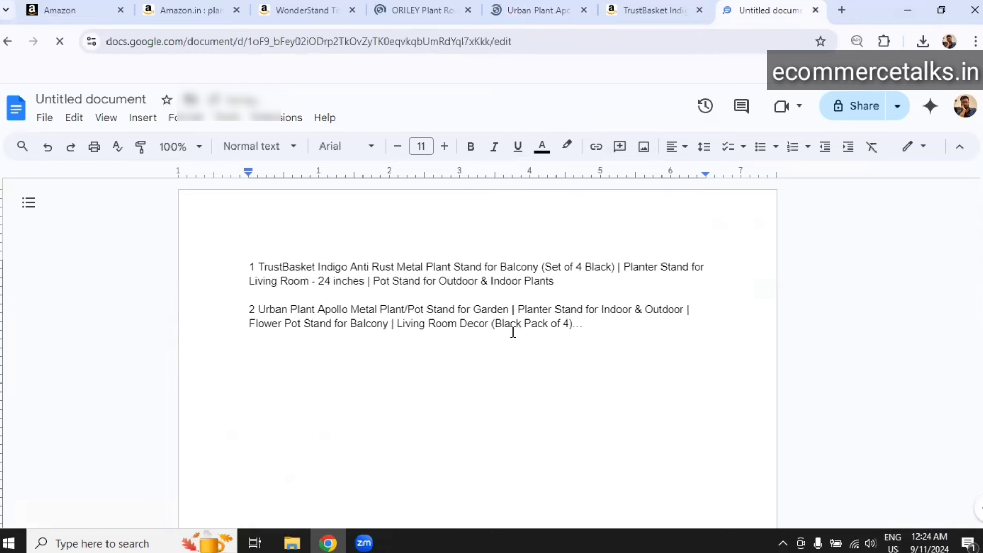
- Copy the full ORILEY Plant Round Stand product title into the document as entry 3, separated by a blank line
key("Return")
key("Return")
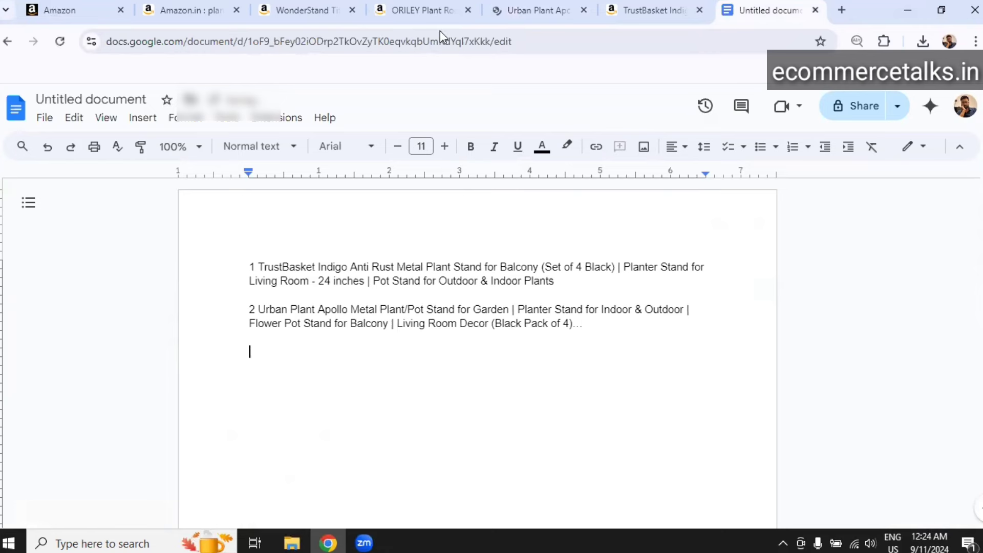
left_click(422, 3)
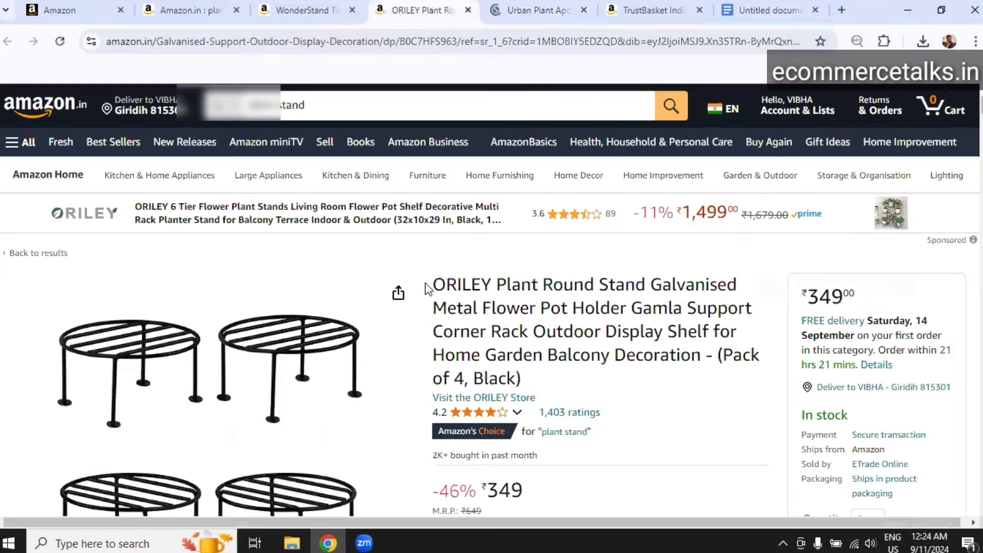
triple_click(530, 381)
key("ctrl+c")
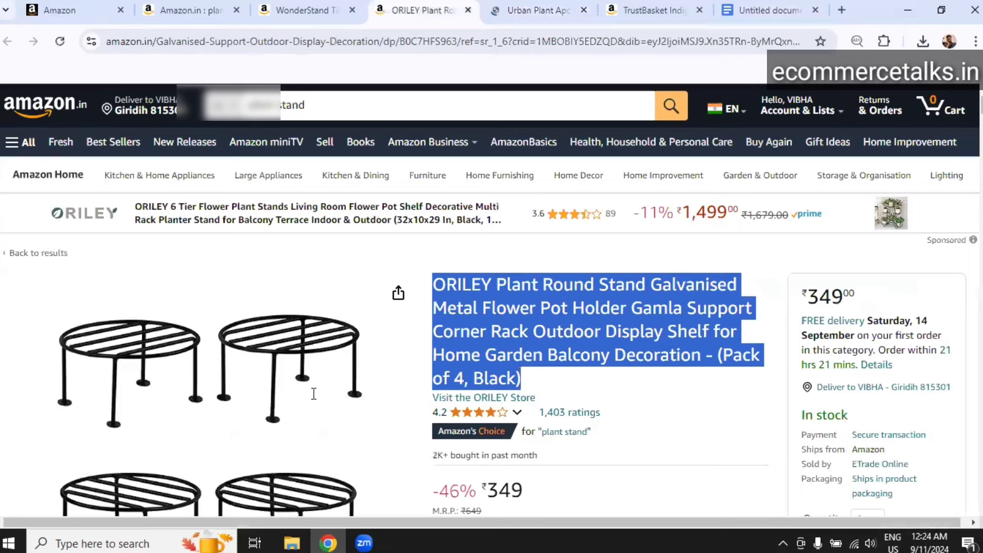
key("ctrl+7")
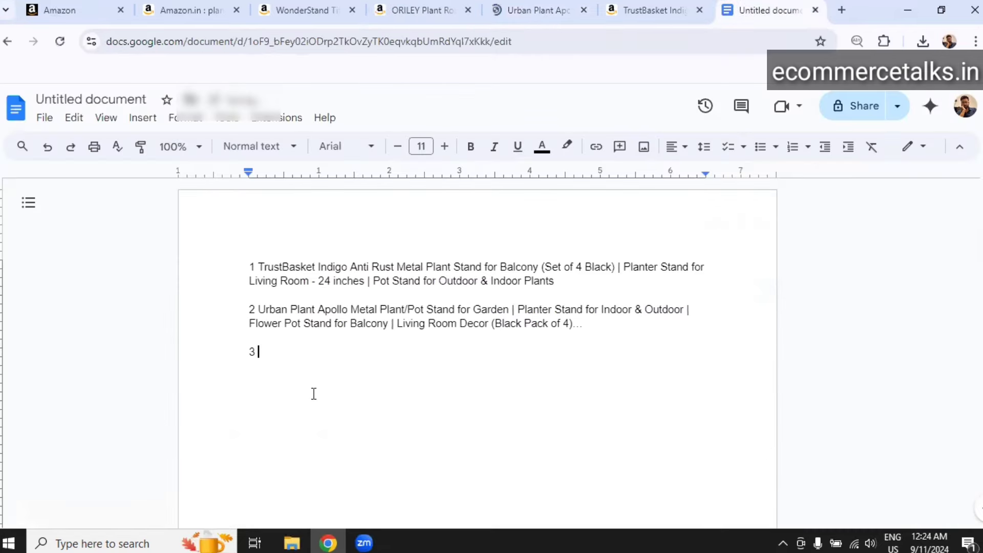
key("ctrl+v")
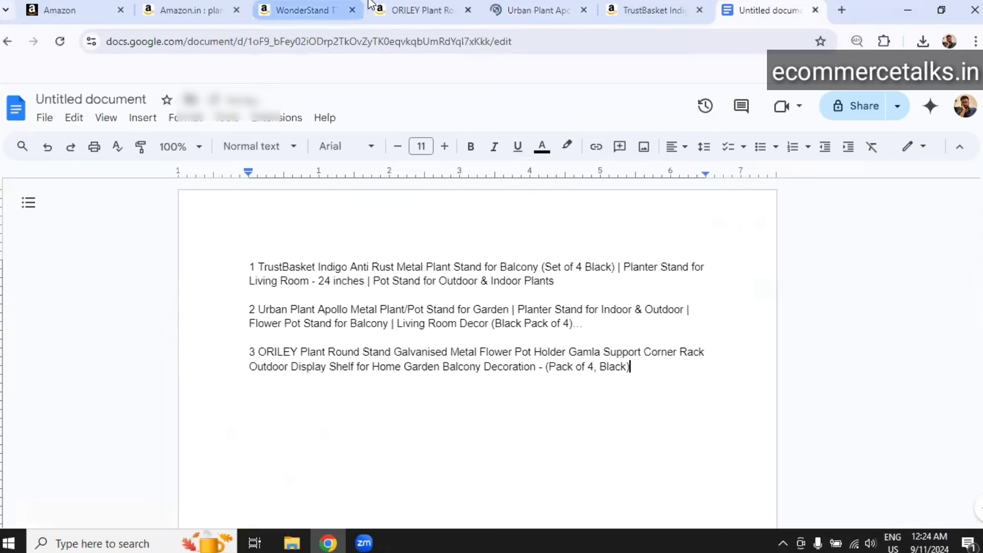
- Copy the full WonderStand Titan Plant Stands product title into the document as entry 4 below the ORILEY entry
key("ctrl+4")
key("ctrl+3")
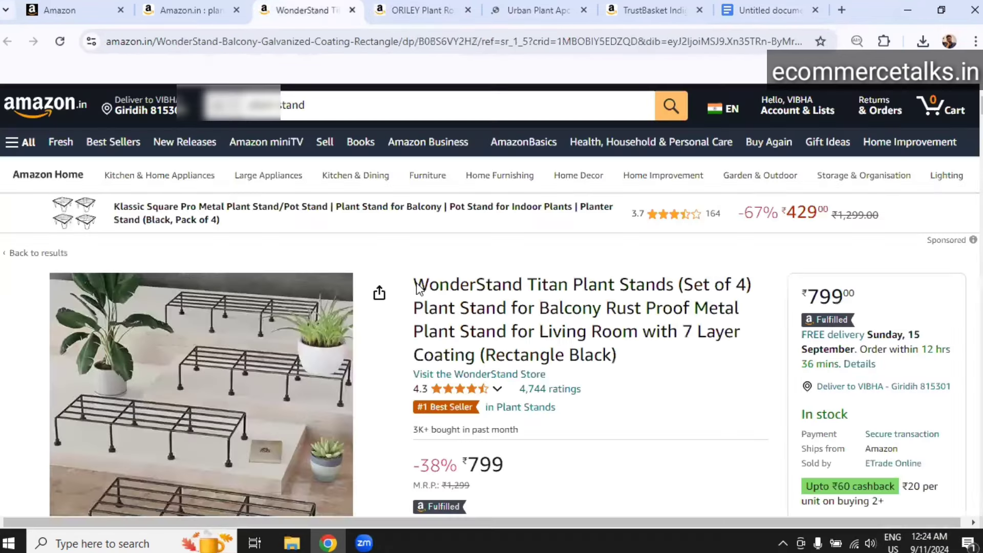
left_click_drag(417, 284, 620, 361)
key("ctrl+c")
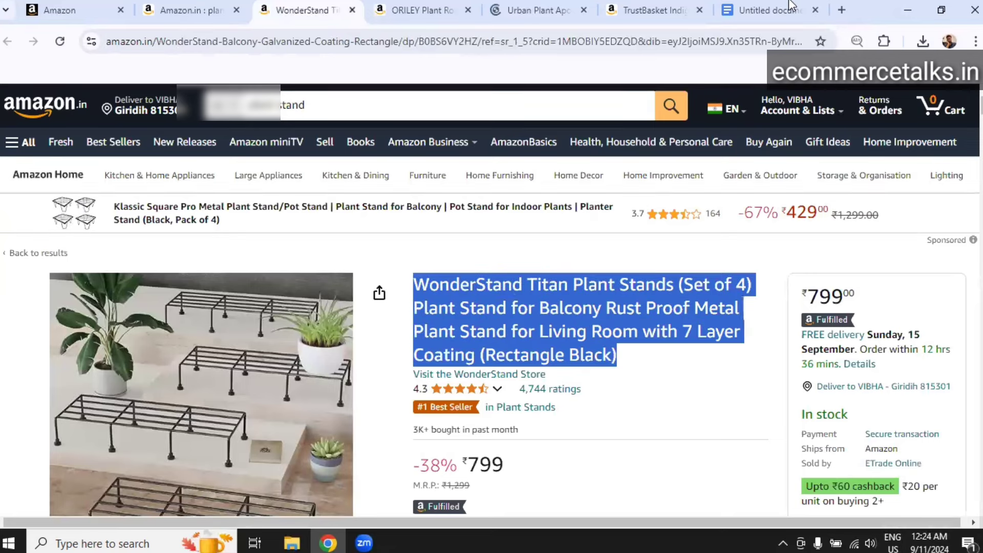
left_click(793, 6)
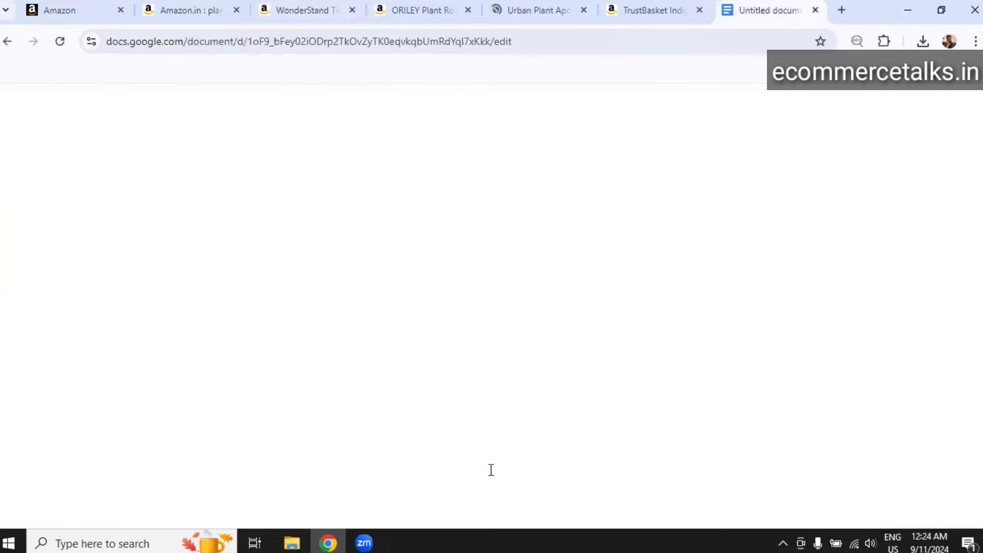
key("Return")
type("4")
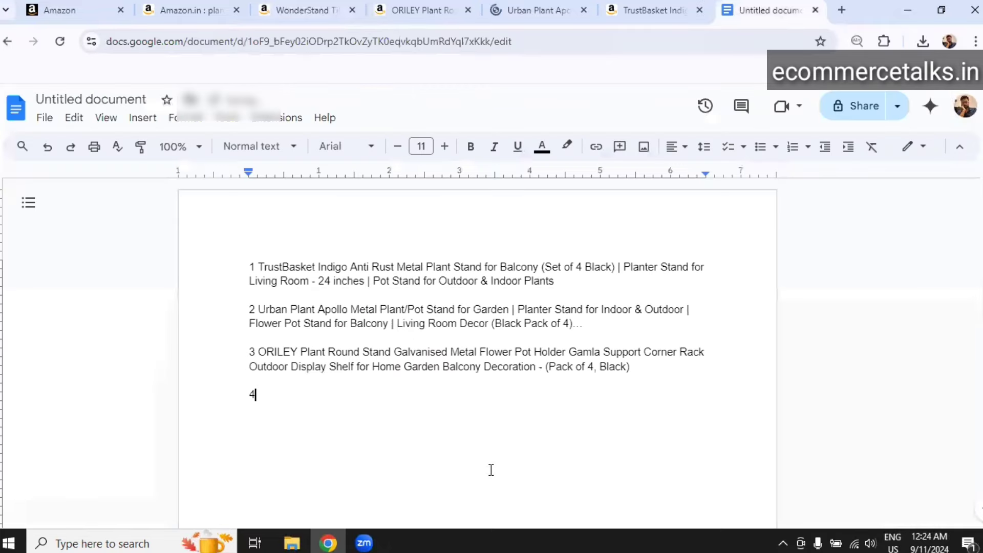
key("ctrl+v")
left_click(348, 267)
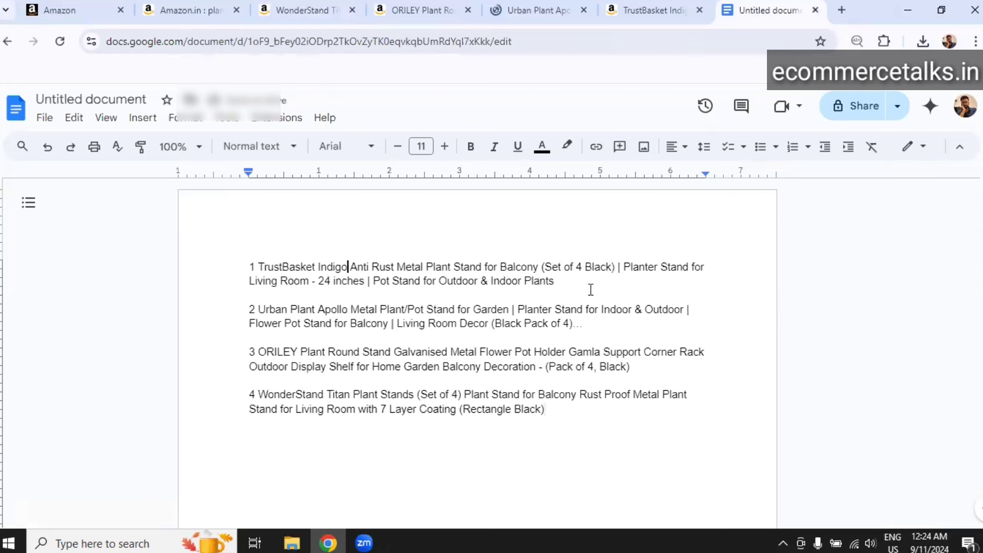
- Add a "Title -" heading a few blank lines below entry 4, with an empty line under it
left_click(572, 418)
key("Return")
key("Return")
key("Return")
key("Return")
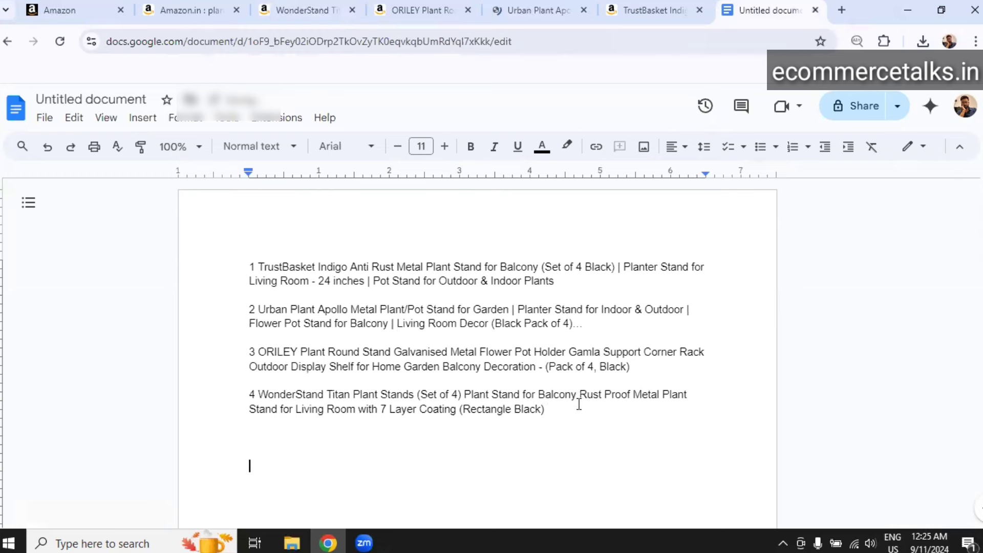
type("Title -")
key("Return")
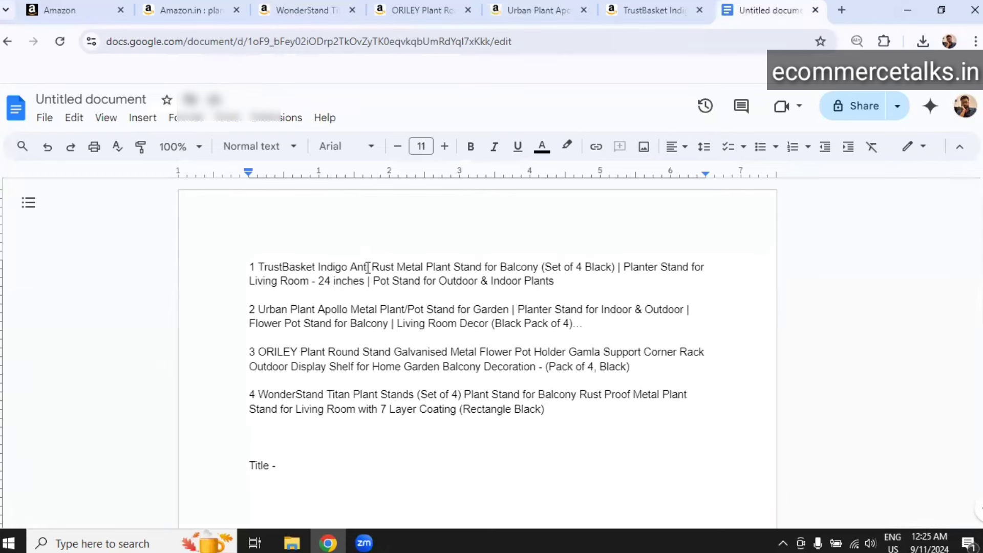
- Start the draft title under the heading with "Anti Rust Metal Plant Stand for Balcony" copied from entry 1, followed by a "|" separator
left_click_drag(368, 267, 539, 267)
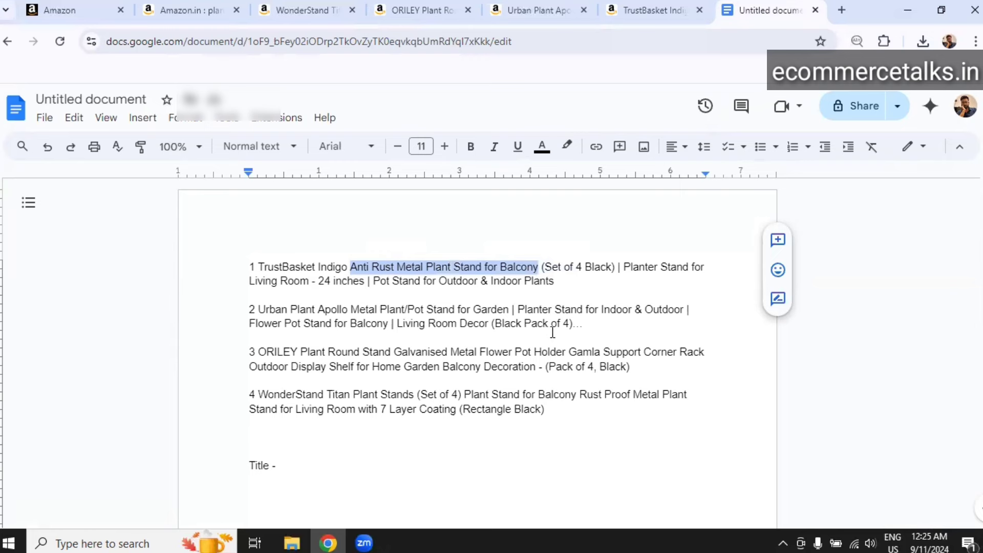
key("ctrl+c")
left_click(254, 481)
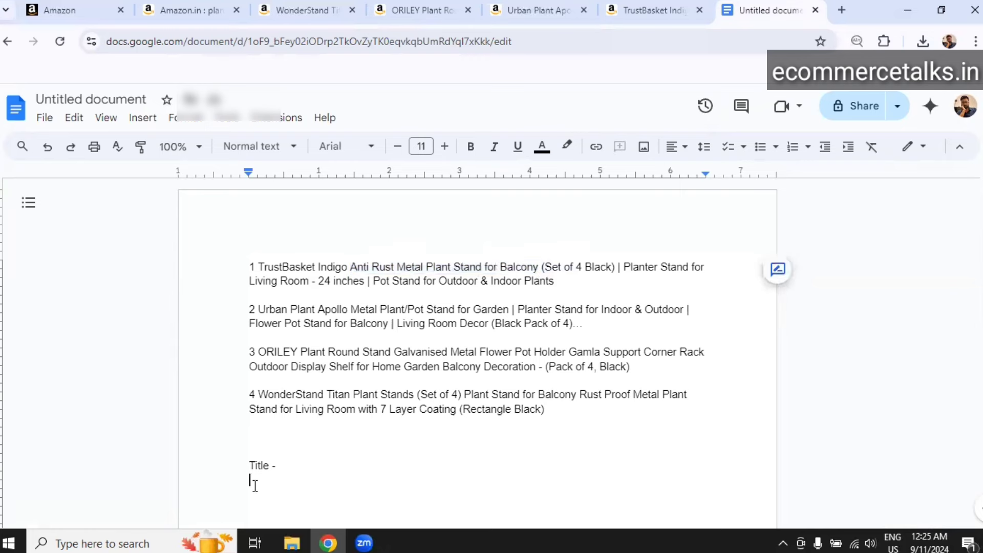
key("ctrl+v")
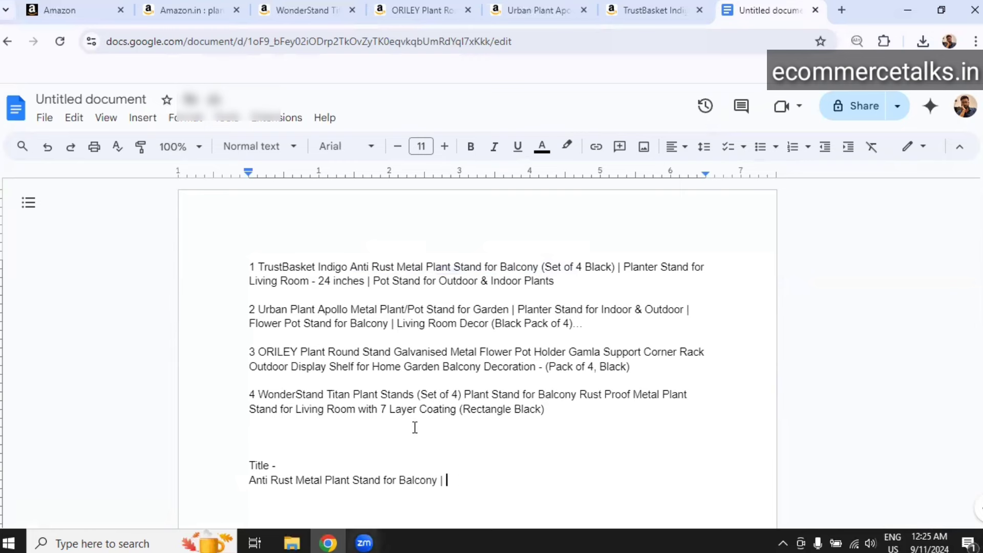
- Add the keyword "Garden" from entry 2 after "Balcony" in the draft title, before the "|" separator
left_click_drag(365, 312, 460, 309)
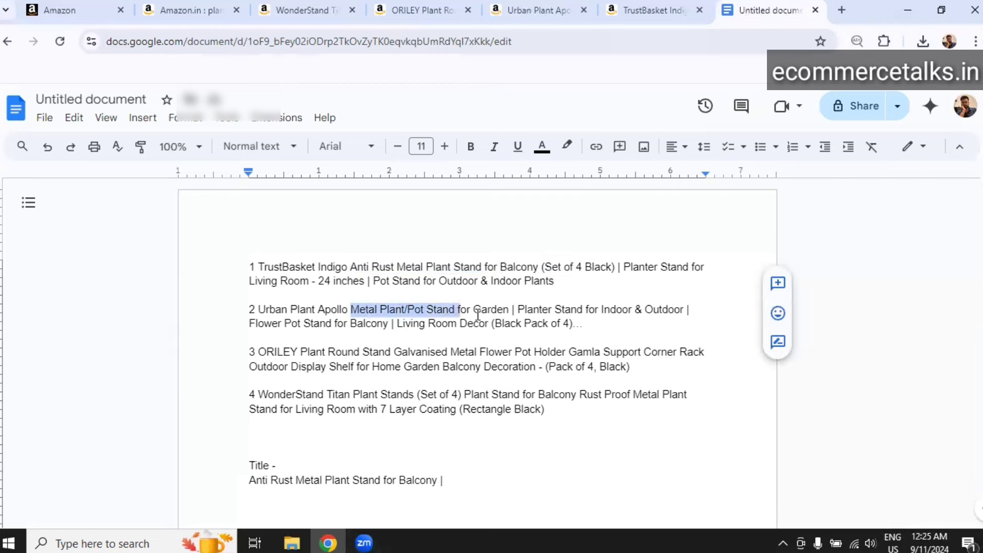
left_click_drag(474, 311, 511, 311)
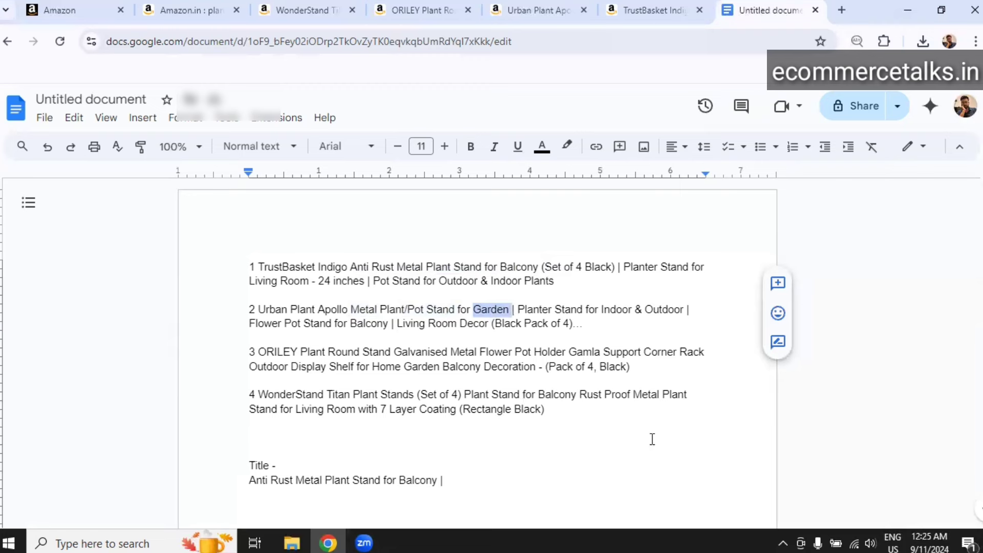
left_click(439, 481)
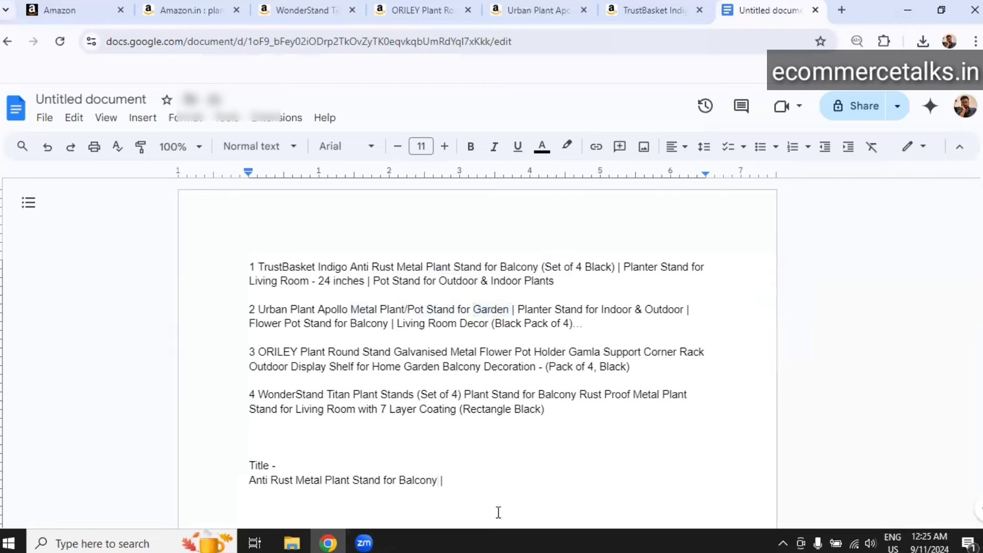
type("Garden |")
- Append "Planter Stand for Living Room - 24 inches" from entry 1 to the draft title
left_click_drag(621, 269, 364, 283)
key("ctrl+c")
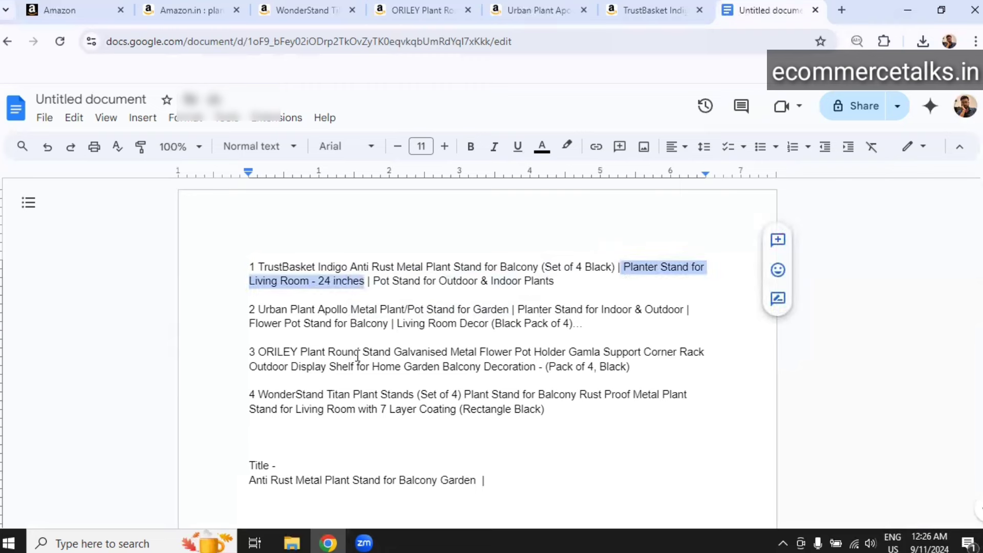
double_click(505, 481)
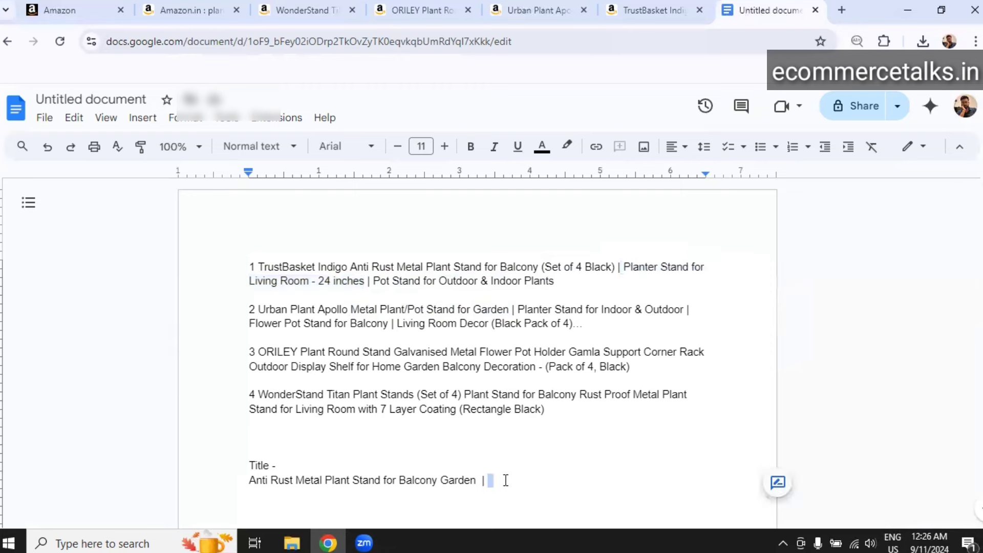
key("ctrl+v")
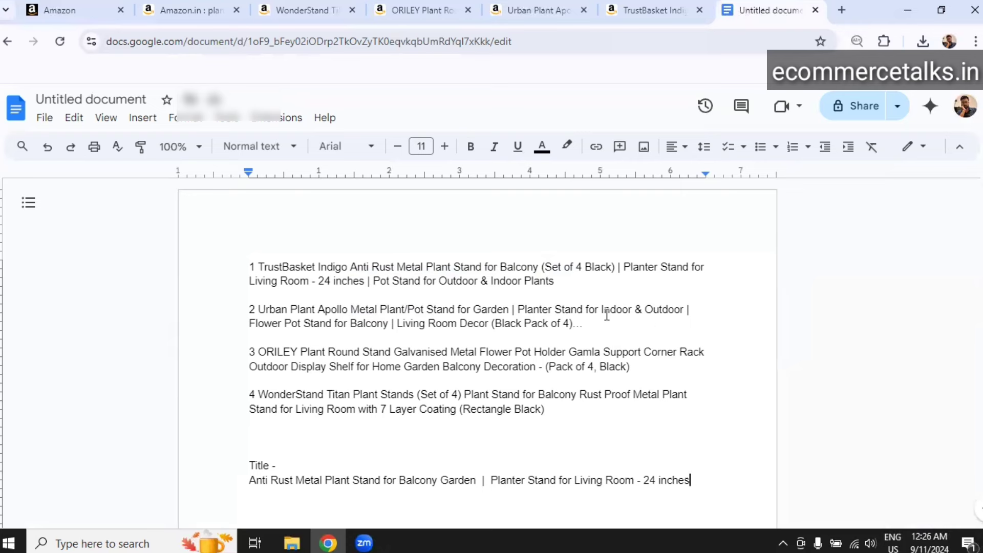
- Insert "Indoor & Outdoor" from entry 2 after "Living Room" in the draft title, before "- 24 inches"
left_click_drag(601, 310, 681, 311)
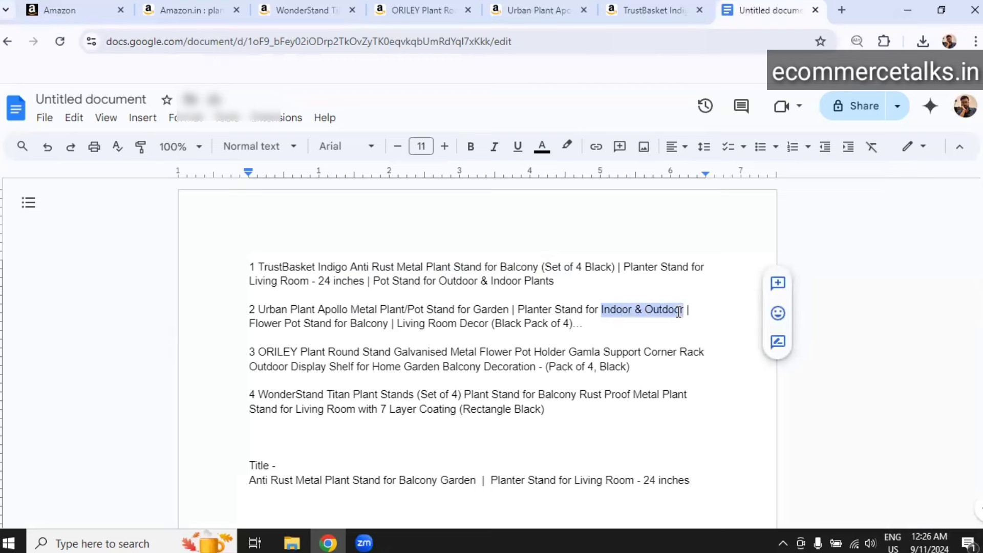
left_click(635, 480)
type("Indoor & Outdoor")
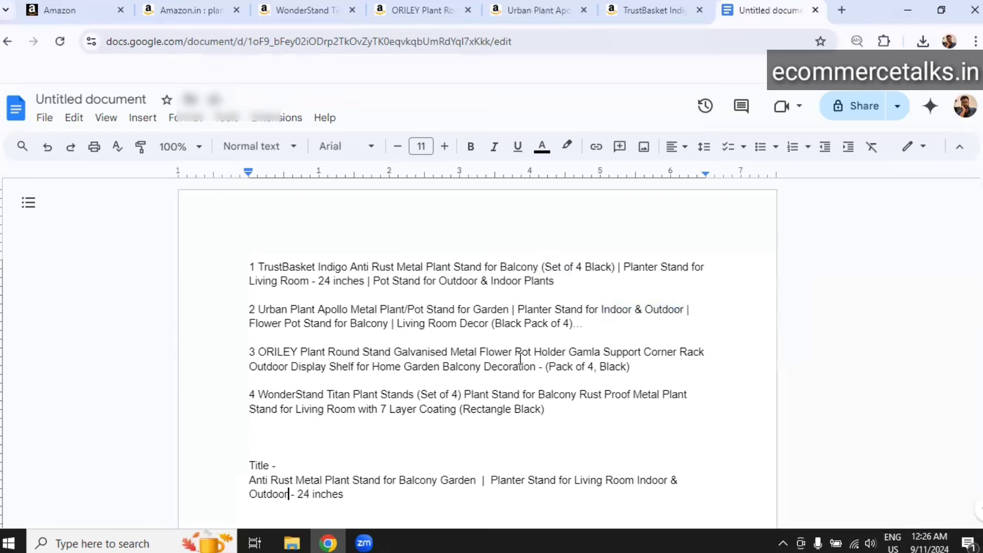
- Append a "|" separator and "Flower Pot Stand for Balcony" copied from entry 2 to the end of the draft title
left_click(484, 357)
left_click_drag(631, 367, 258, 352)
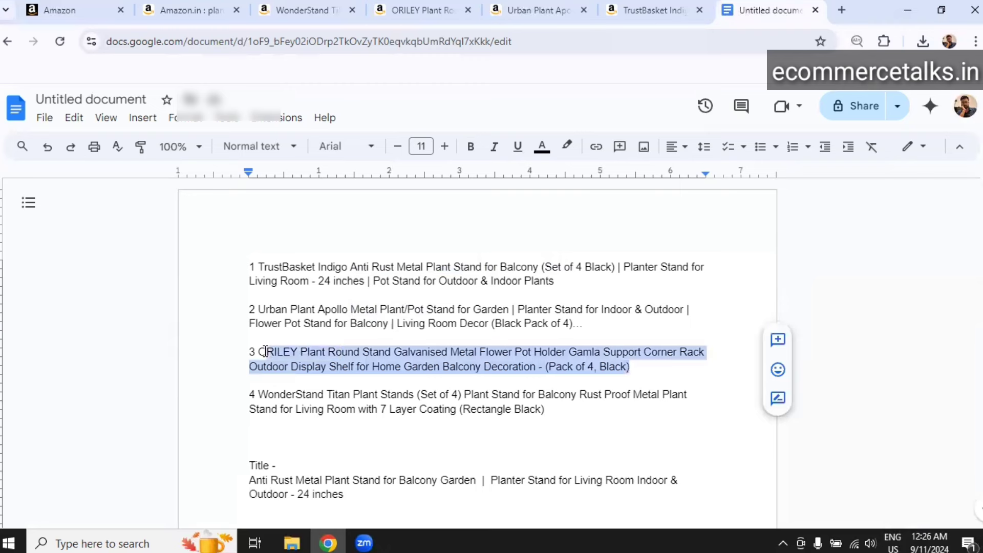
left_click(252, 326)
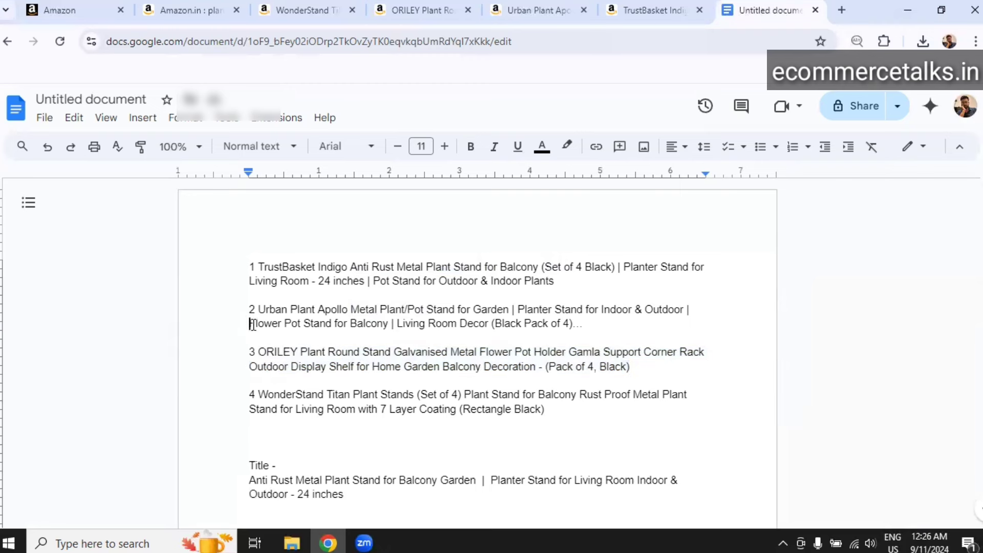
left_click_drag(250, 325, 391, 326)
key("ctrl+c")
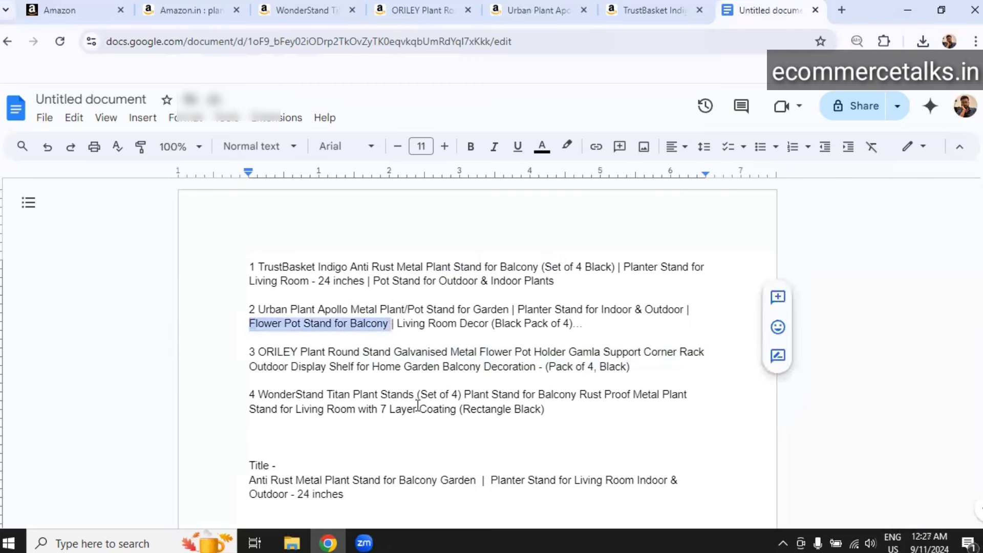
left_click(374, 504)
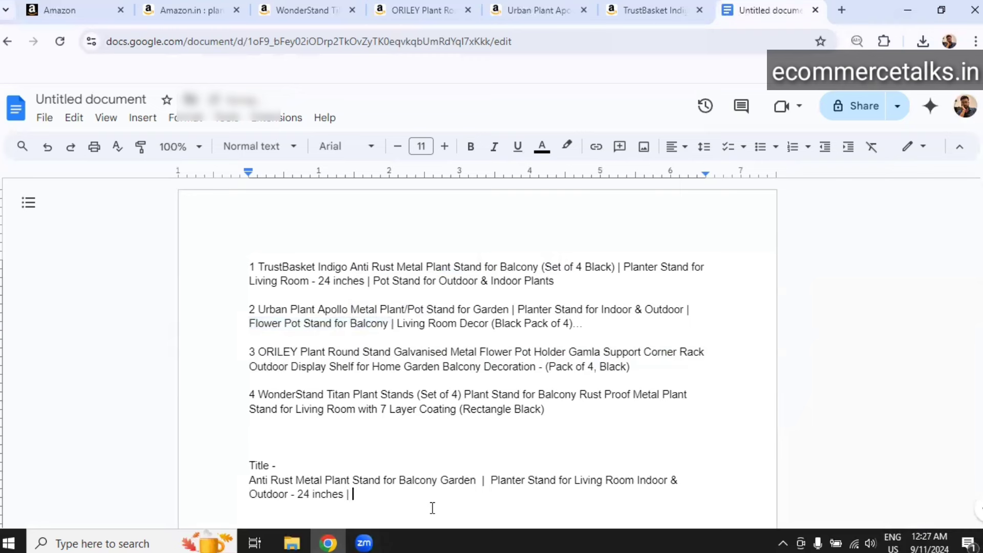
type("|")
key("ctrl+v")
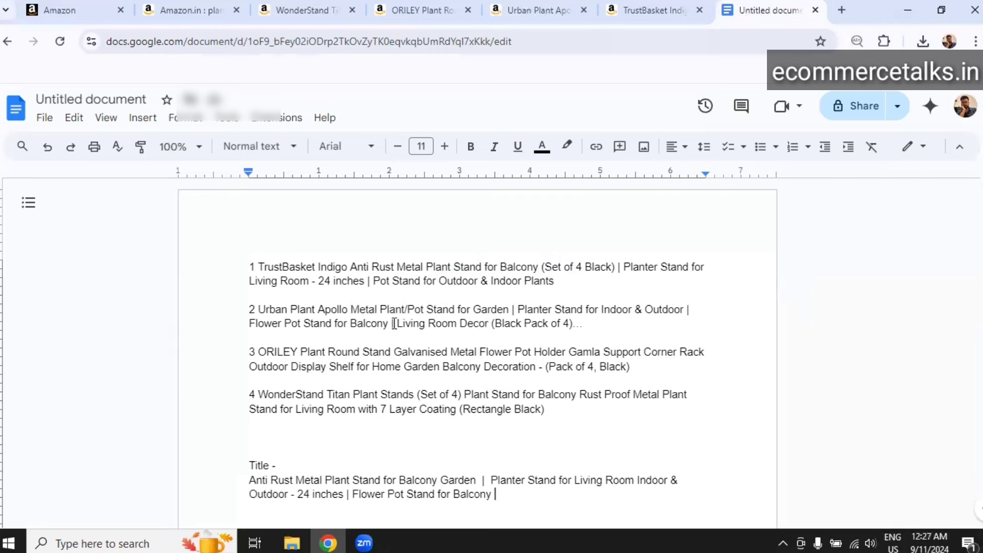
- Append a "|" separator and "Living Room Decor" from entry 2 to the end of the draft title
left_click_drag(395, 323, 487, 325)
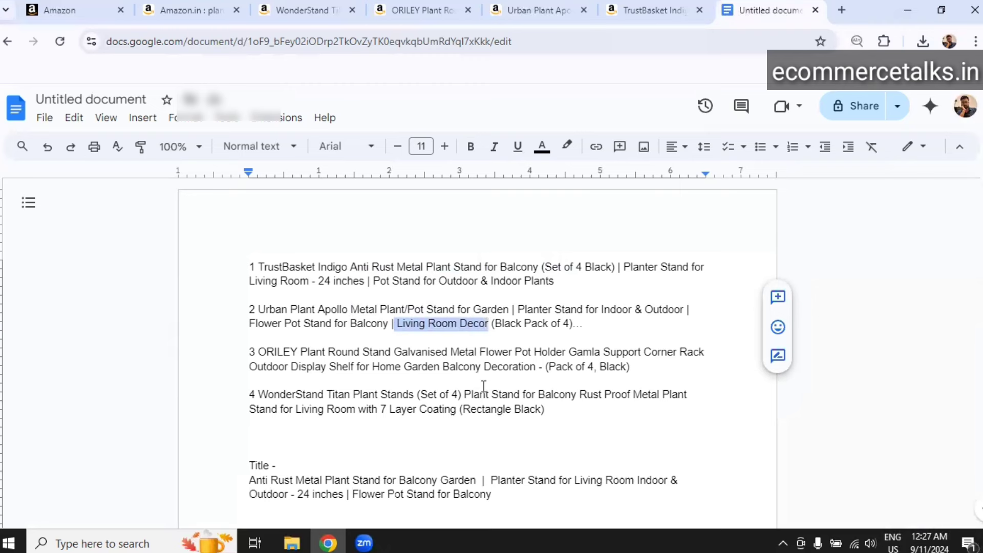
left_click(521, 496)
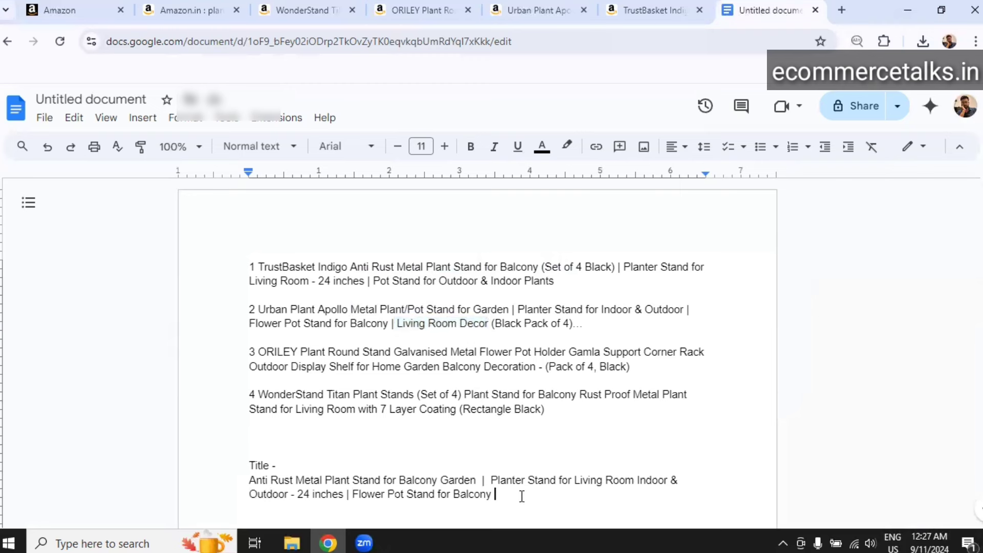
type("|")
type("Living Room Decor")
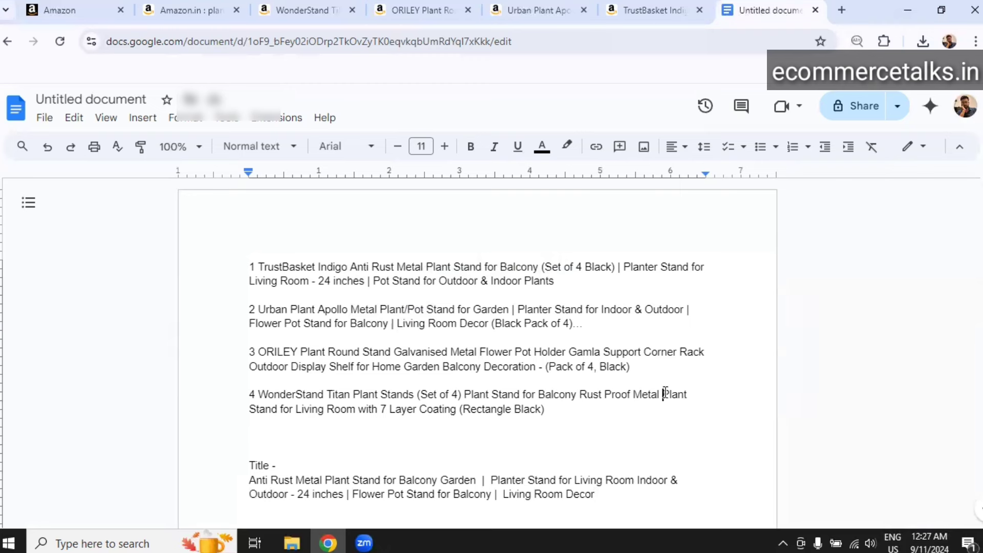
- Insert "Plant Stand for Living Room" copied from entry 4 before "Living Room Decor" in the draft title
left_click_drag(665, 394, 357, 416)
key("ctrl+c")
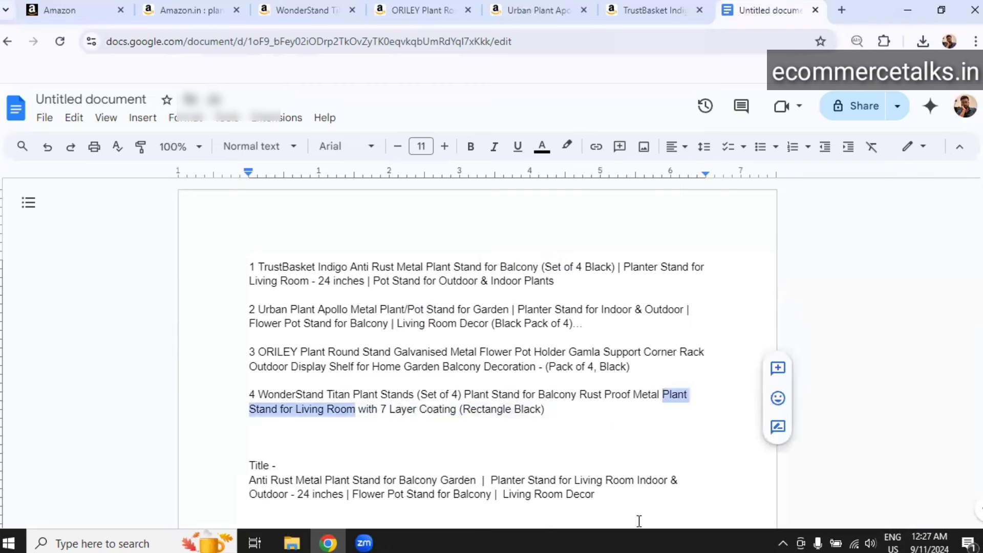
left_click(505, 496)
key("ctrl+v")
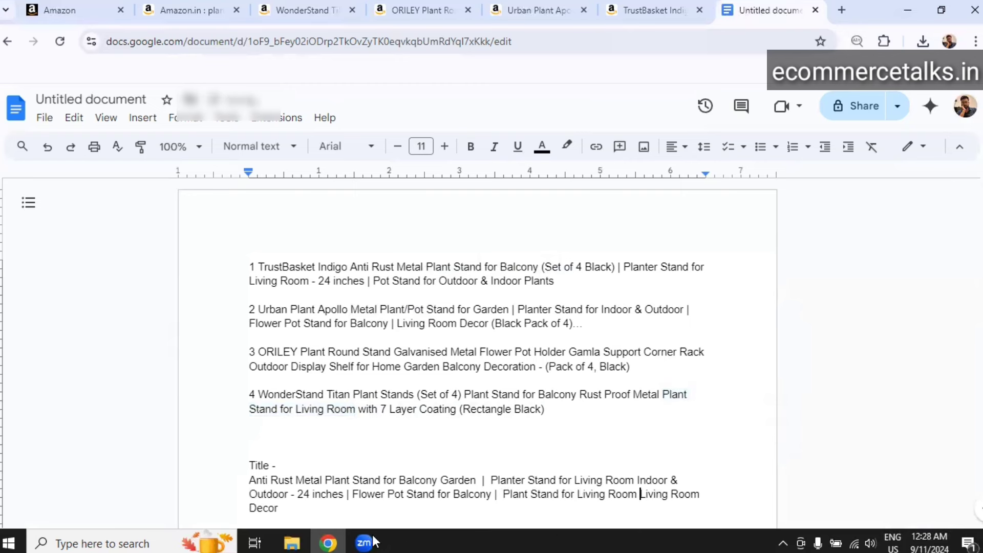
- Delete the duplicated "Living Room" before "Decor" so the draft title ends with "Plant Stand for Living Room Decor"
key("End")
key("Delete")
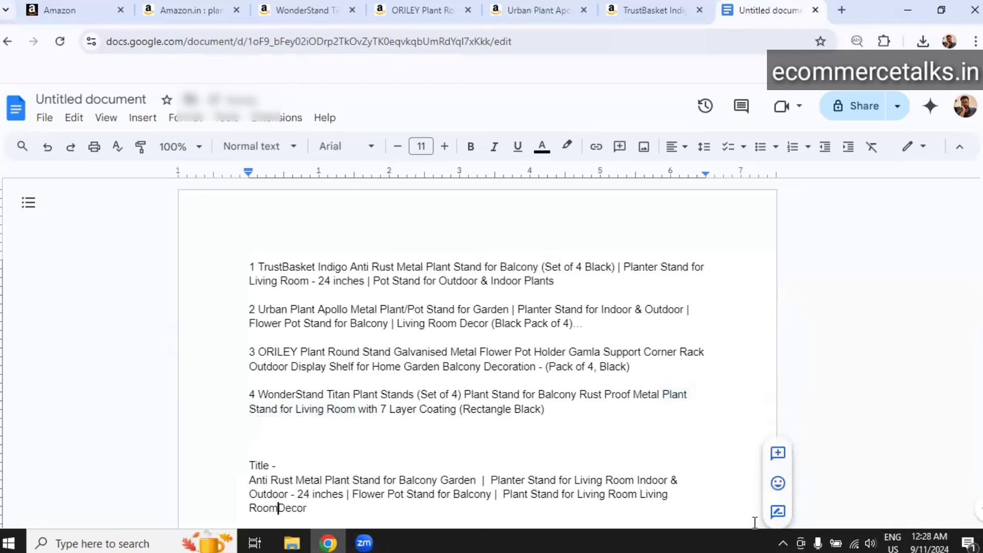
key("BackSpace")
key("BackSpace")
key("BackSpace")
key("BackSpace")
key("BackSpace")
key("BackSpace")
key("BackSpace")
key("BackSpace")
key("BackSpace")
key("BackSpace")
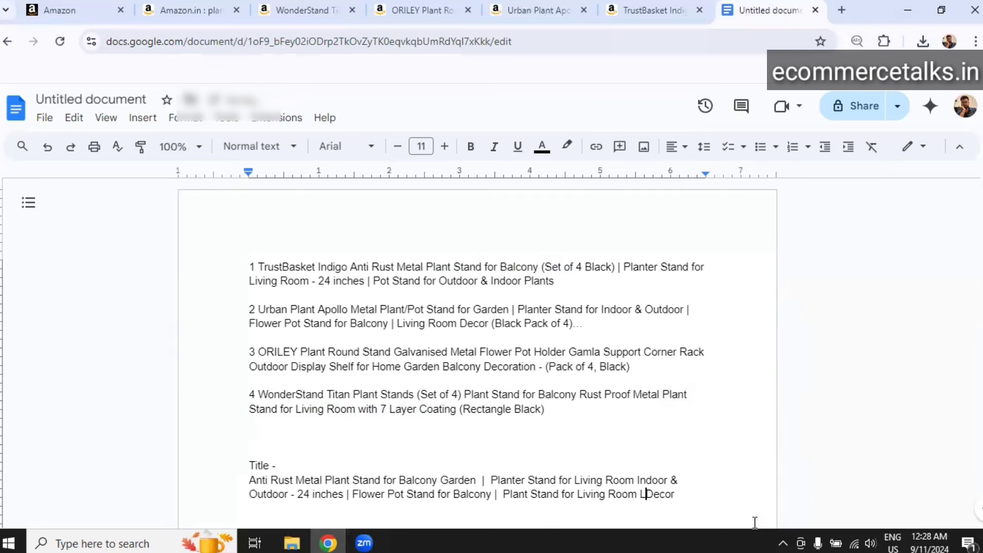
key("BackSpace")
left_click(669, 495)
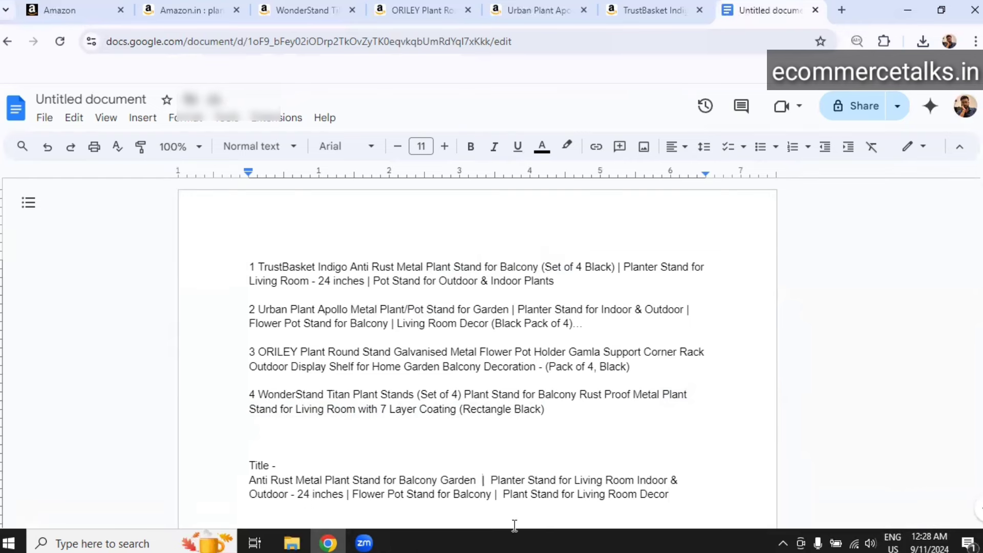
- Remove the extra spaces around the "|" separator between "Garden" and "Planter Stand" in the draft title
key("BackSpace")
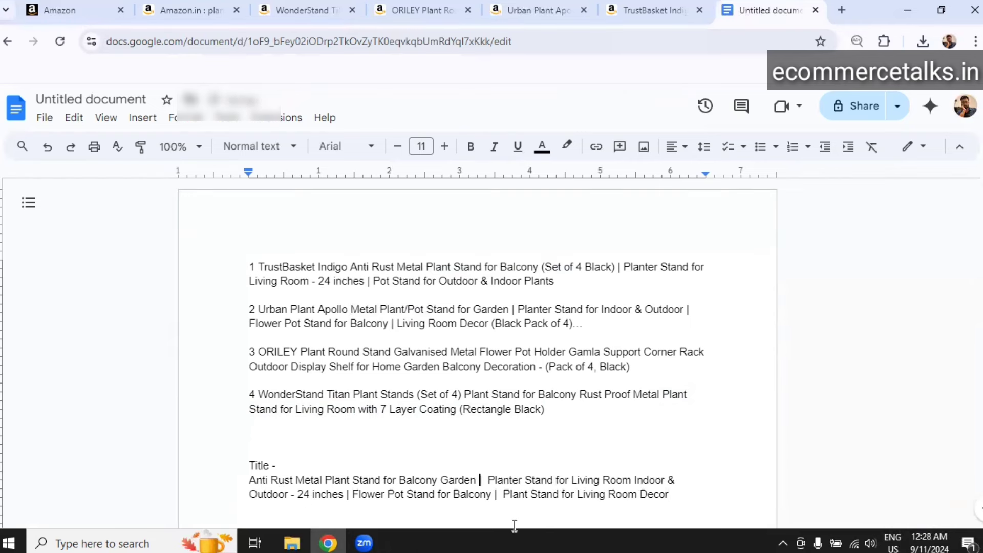
key("BackSpace")
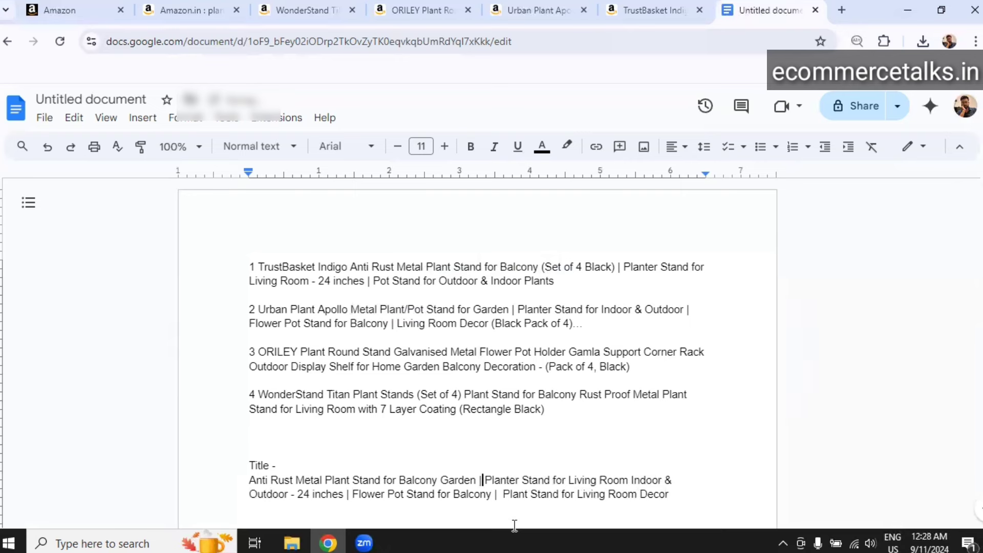
left_click(493, 502)
- Copy the complete draft title and replace the Item Name in the Amazon Seller Central listing with it
left_click_drag(247, 482, 676, 505)
key("ctrl+c")
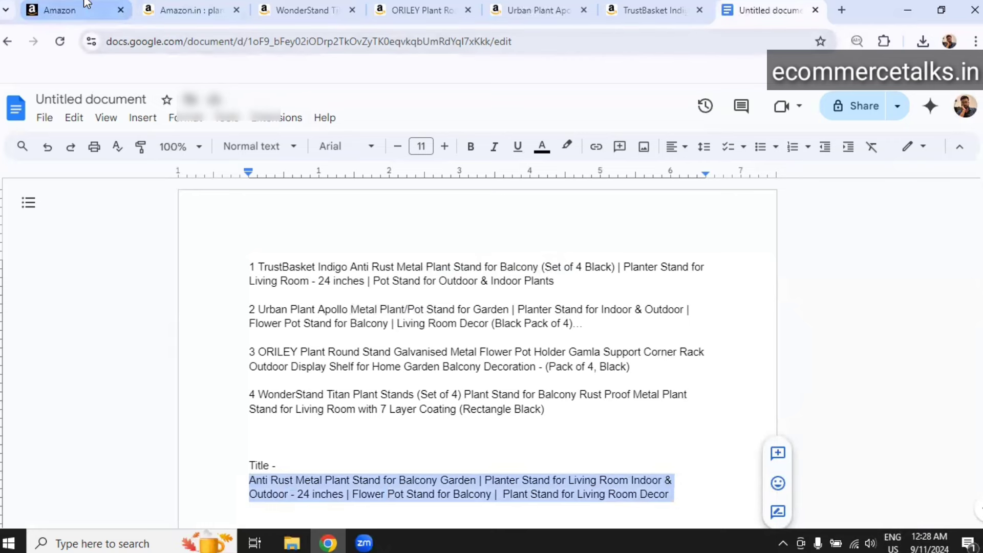
left_click(71, 10)
key("ctrl+a")
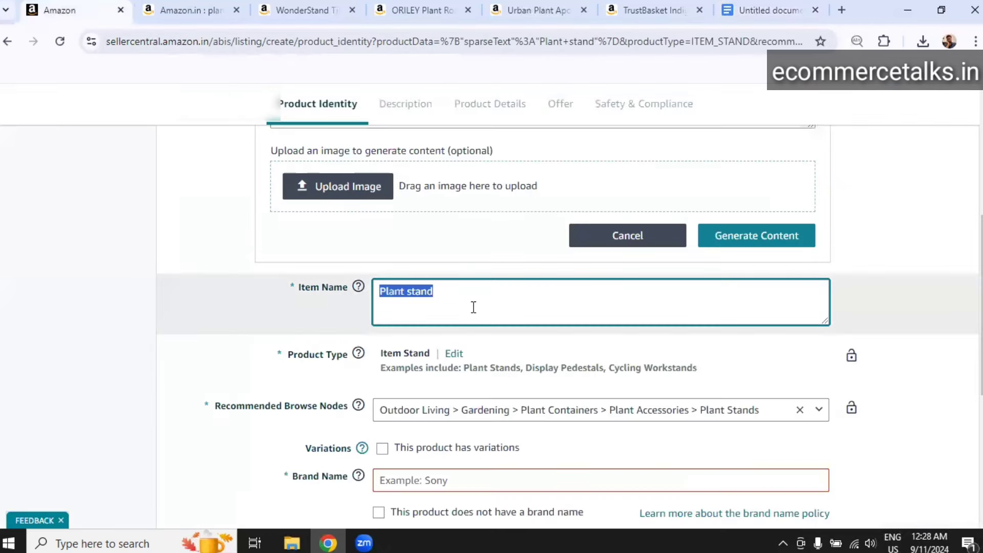
key("ctrl+v")
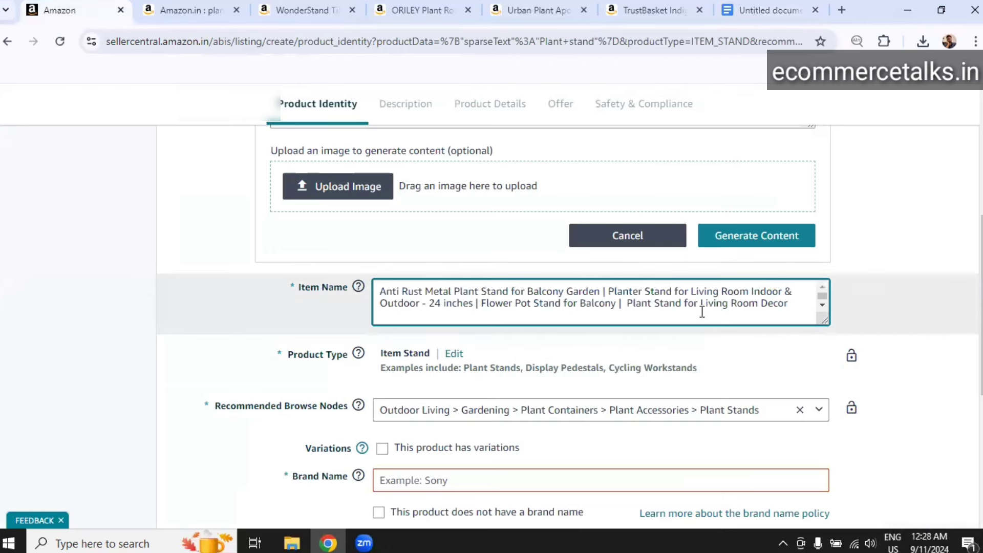
key("ctrl+Home")
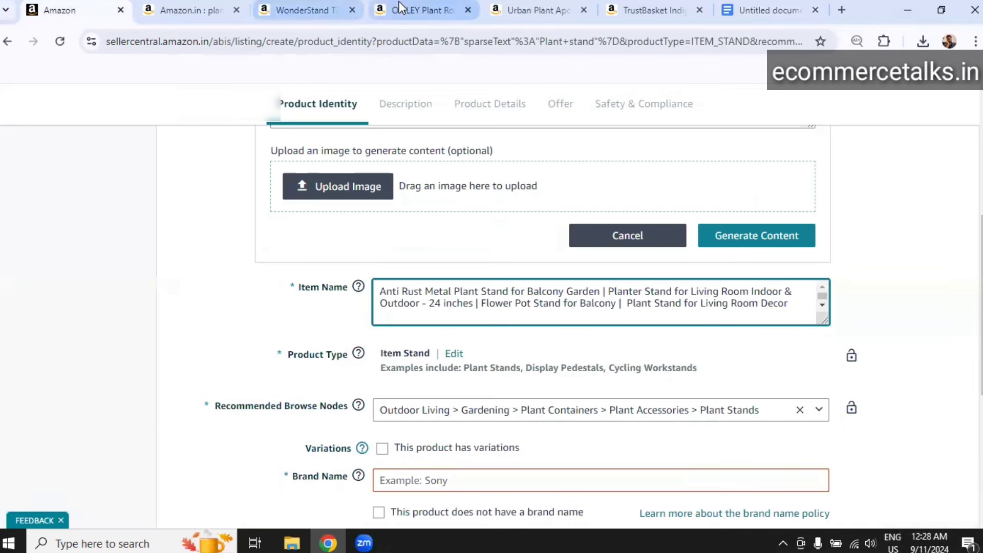
- Examine the style, shape and pack-size variations offered on the ORILEY and Urban Plant product pages
key("ctrl+4")
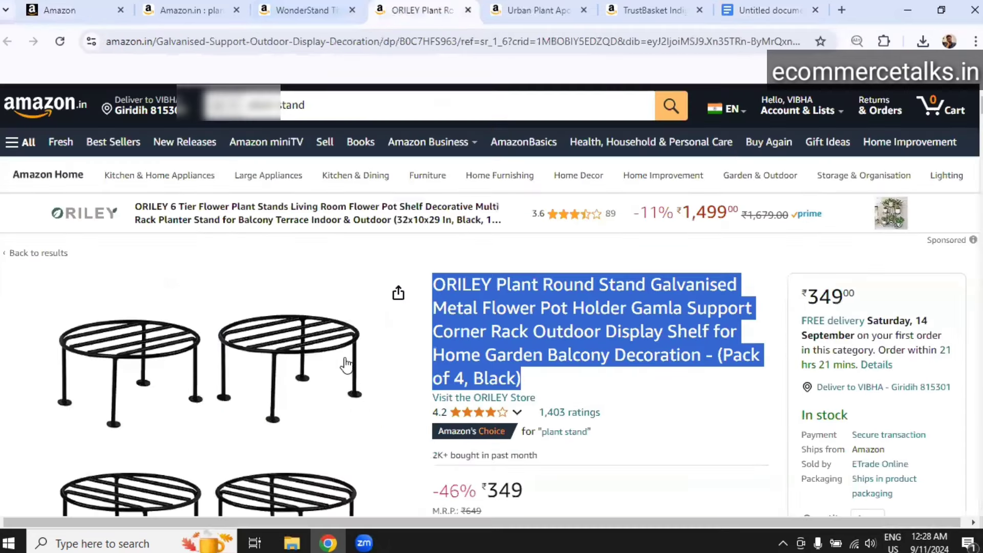
scroll(439, 380, "down", 8)
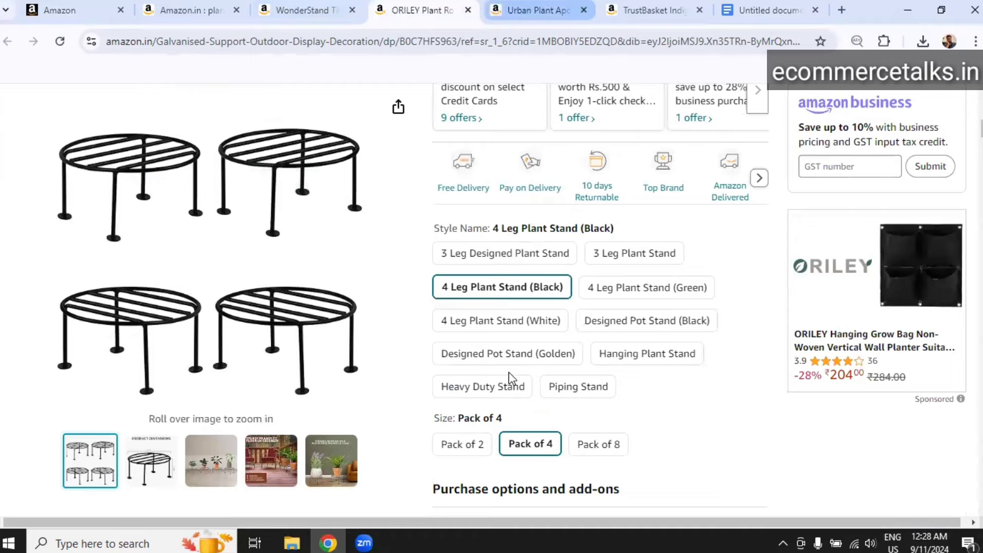
key("ctrl+Tab")
scroll(512, 394, "down", 6)
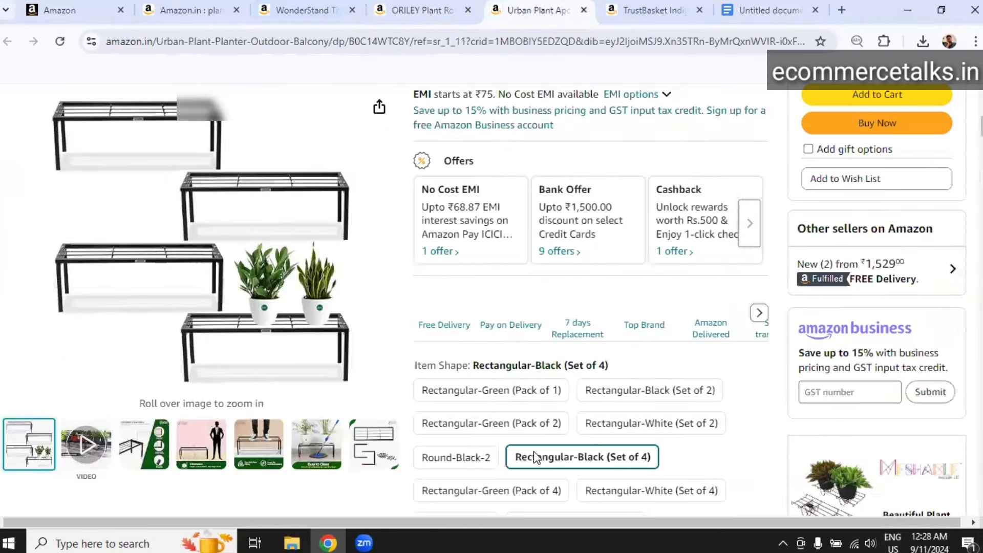
- In the Seller Central listing, mark the product as having variations by Item Weight and fill in the brand name
key("ctrl+1")
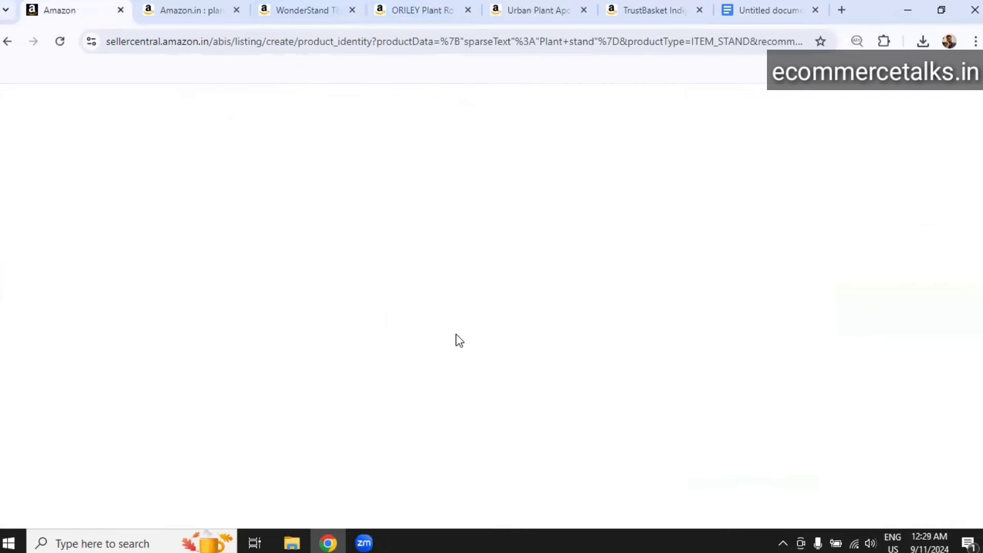
left_click(383, 448)
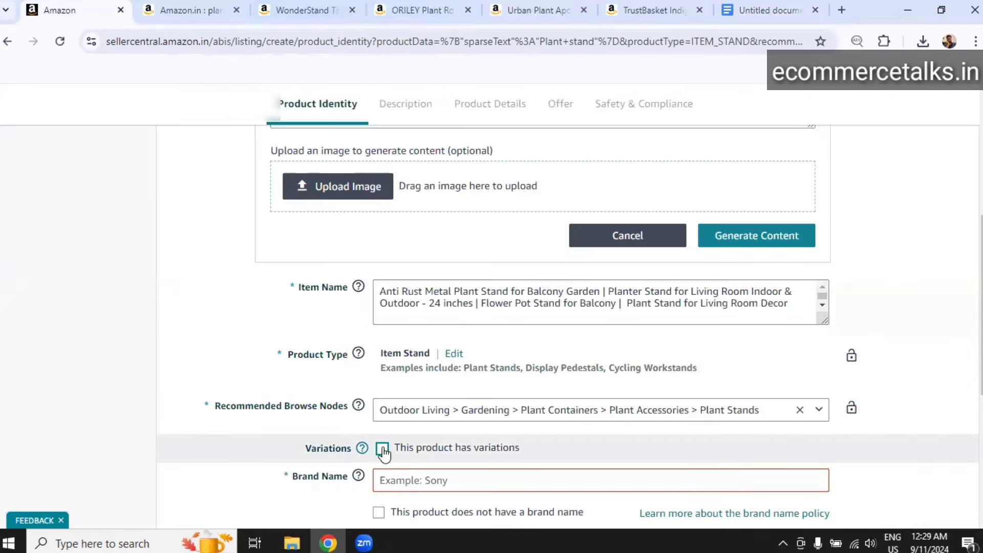
scroll(456, 441, "down", 3)
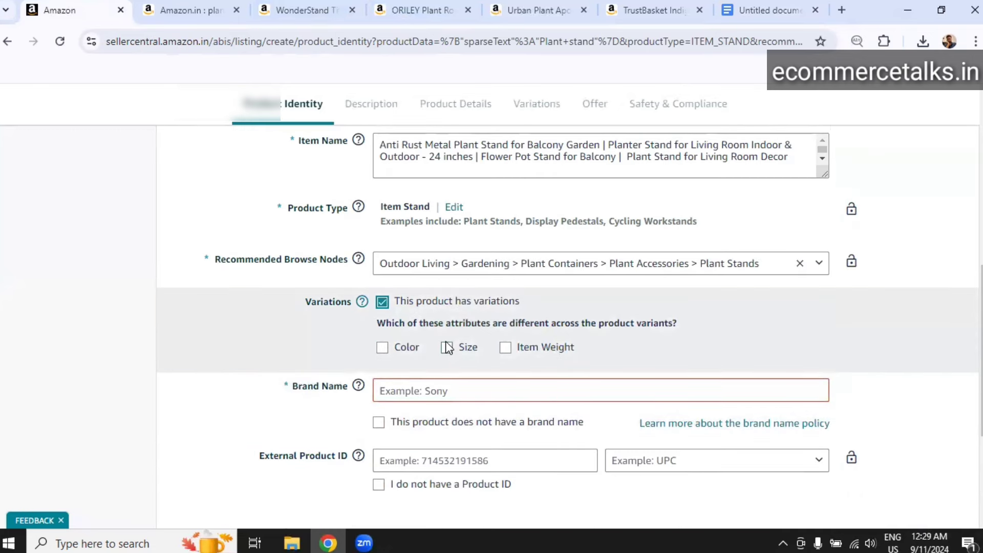
left_click(447, 349)
left_click(447, 348)
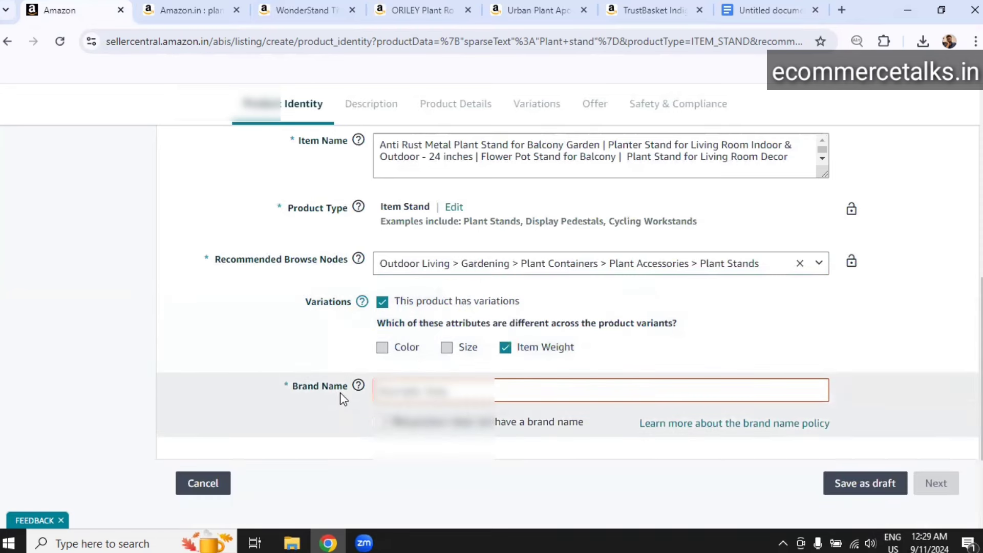
left_click(410, 391)
left_click(452, 408)
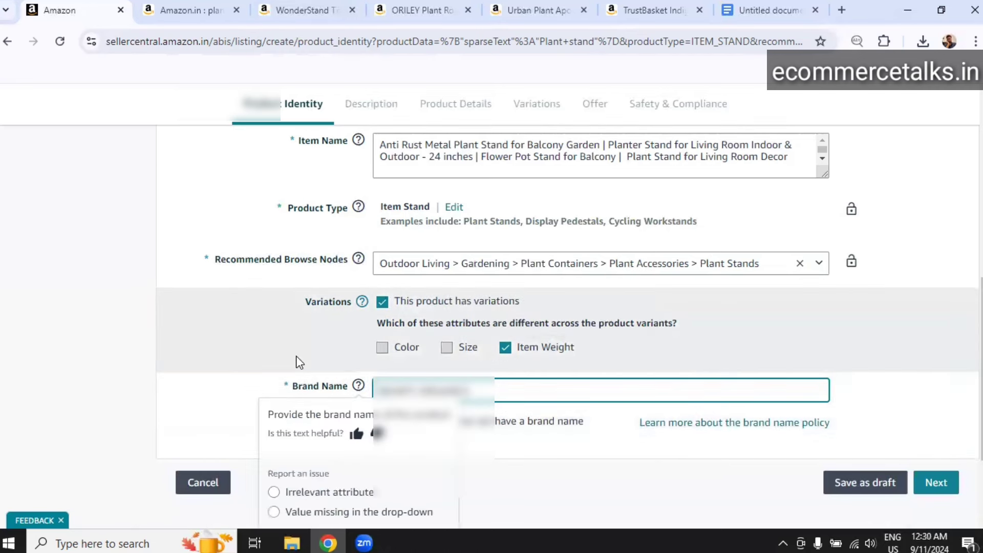
- Show all attributes for the listing and continue from Product Identity to the Description section
scroll(276, 330, "up", 3)
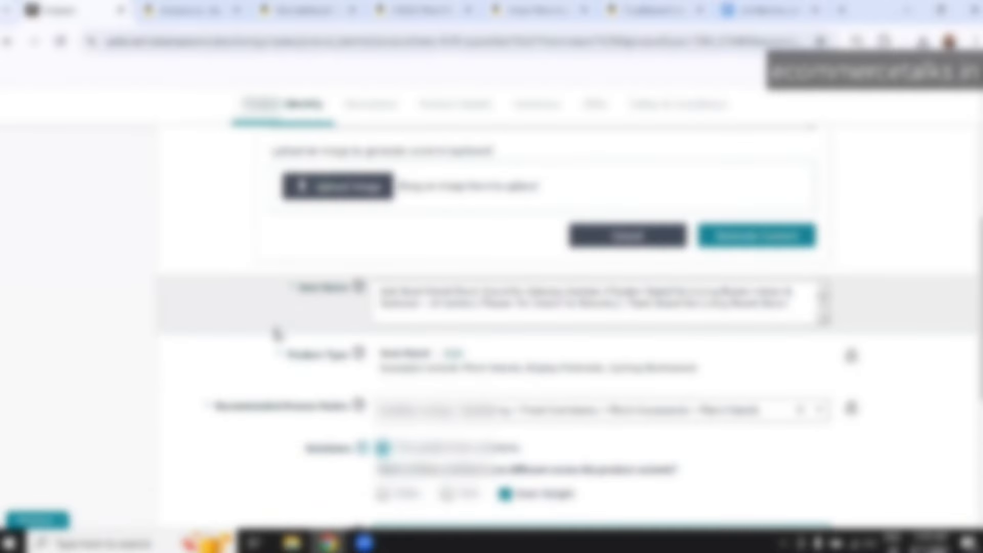
scroll(276, 333, "up", 6)
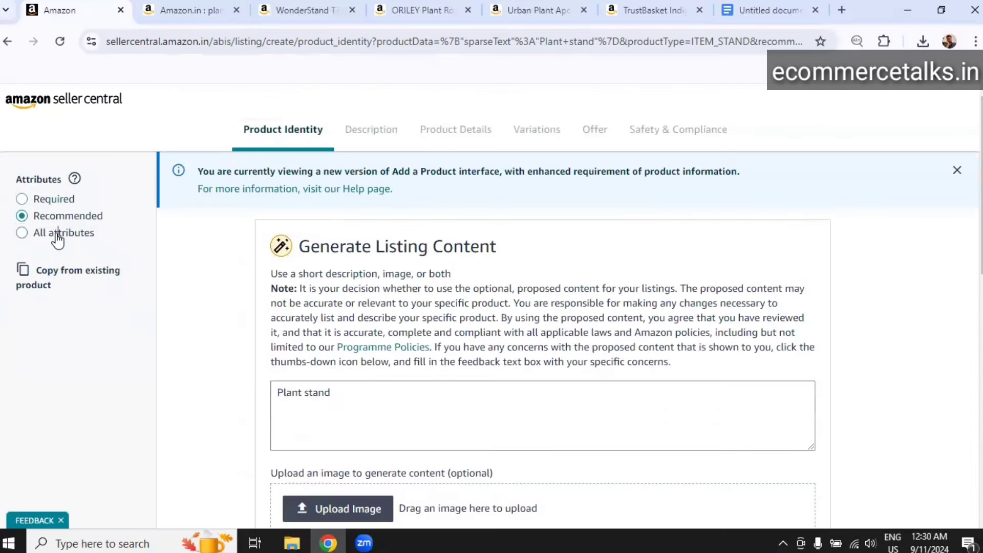
left_click(57, 237)
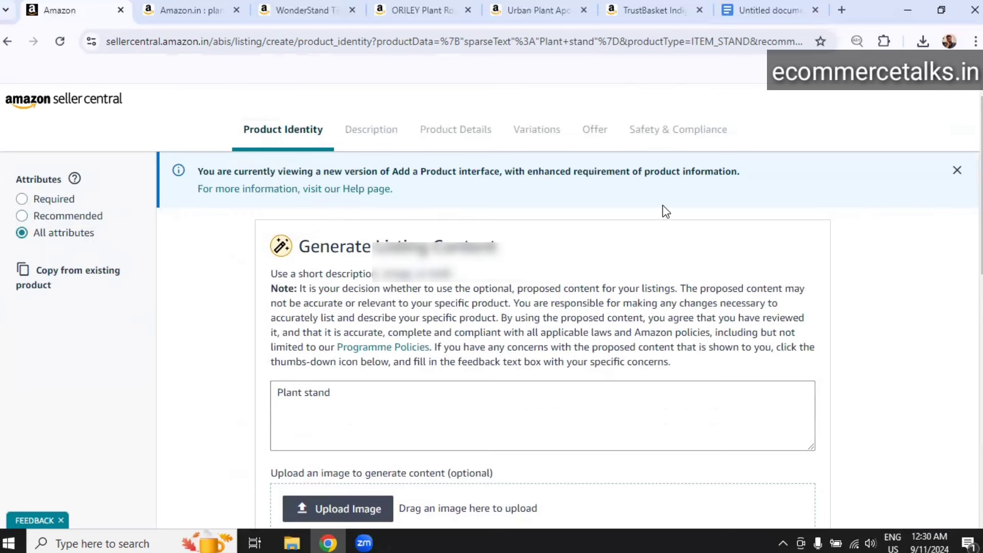
scroll(663, 205, "down", 10)
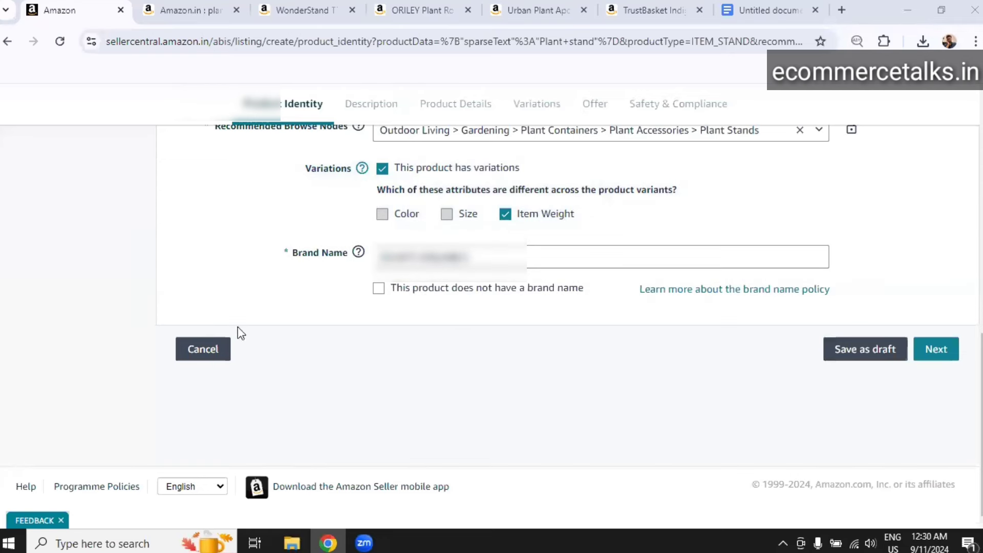
left_click(936, 353)
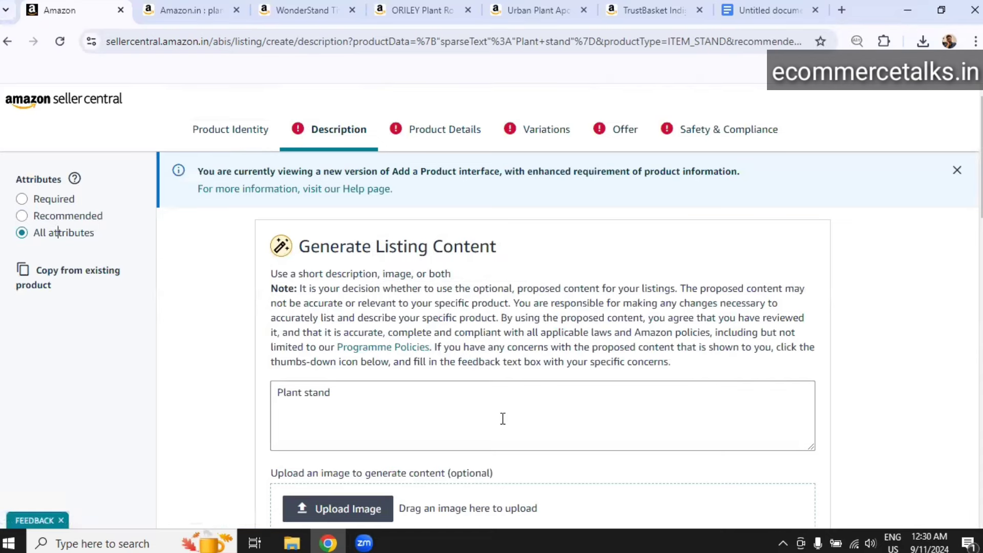
- Switch to ChatGPT by opening chatgpt.com in a new browser tab
scroll(503, 418, "down", 6)
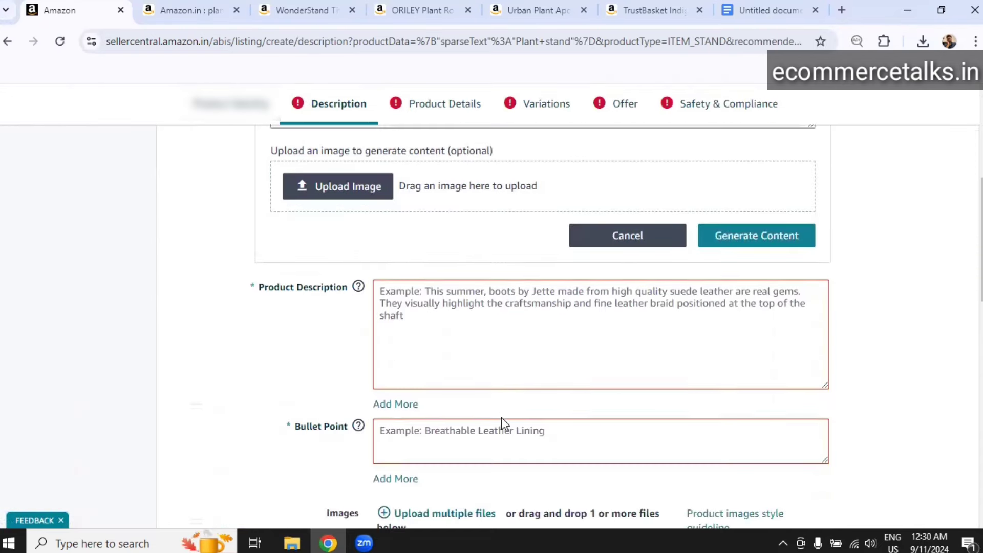
scroll(439, 340, "down", 1)
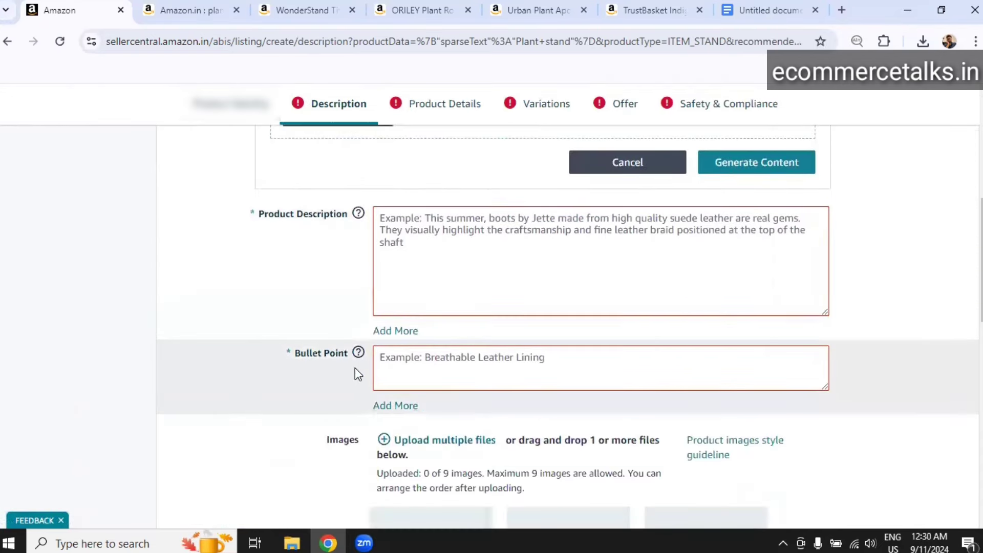
scroll(386, 357, "down", 3)
scroll(387, 369, "up", 6)
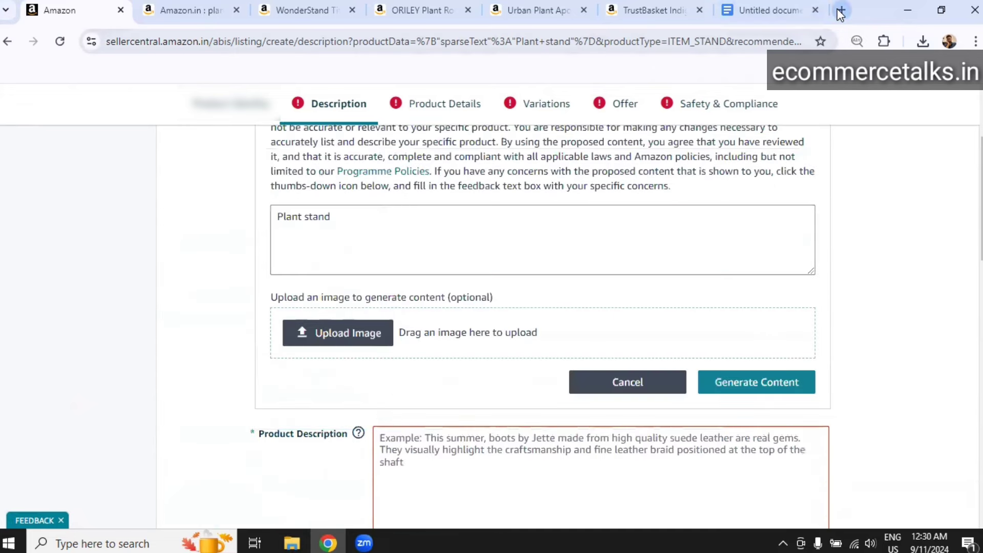
key("ctrl+t")
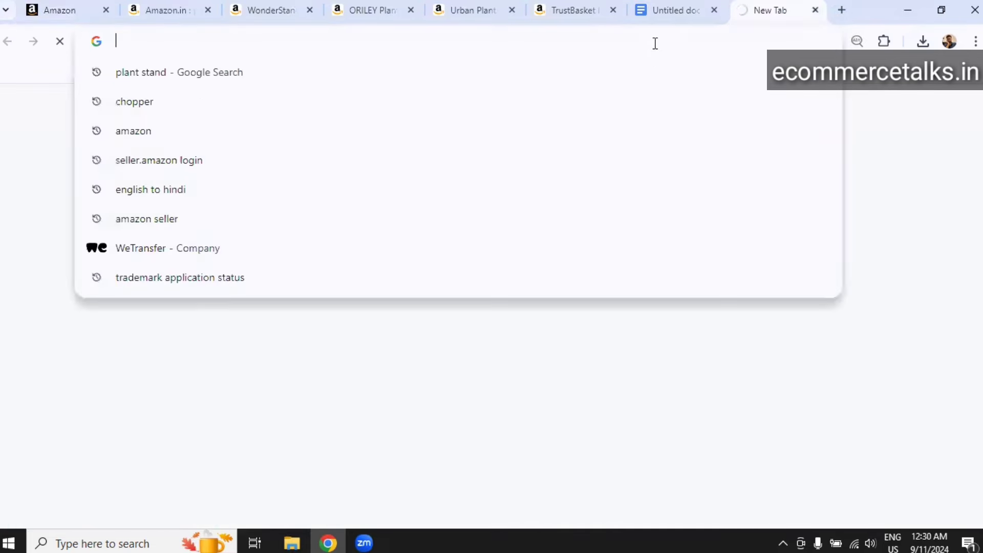
type("chatgpt.com")
key("Return")
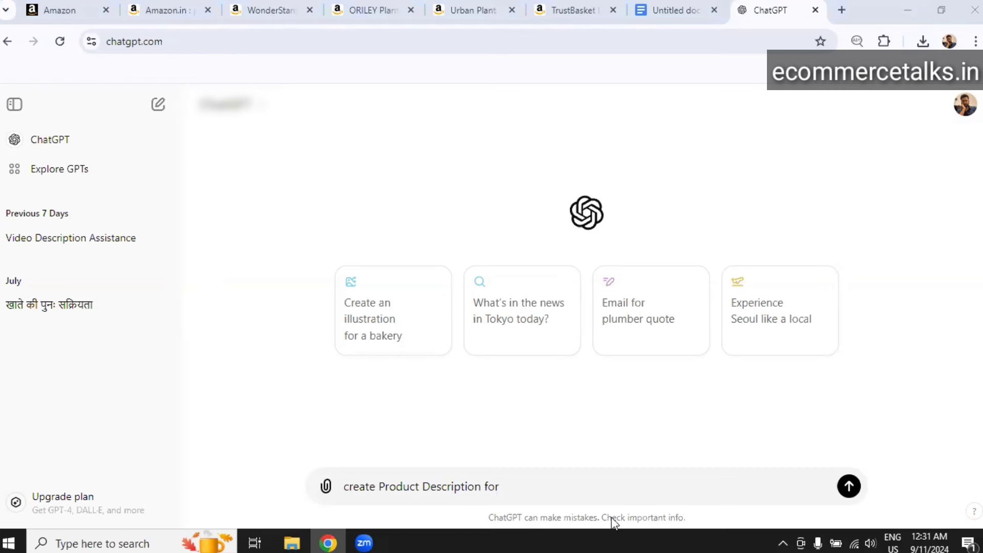
- Ask ChatGPT to create a Product Description for "Anti Rust Metal Plant Stand" in 250 words
left_click(546, 482)
type("Anti Rust Metal Plant Stand")
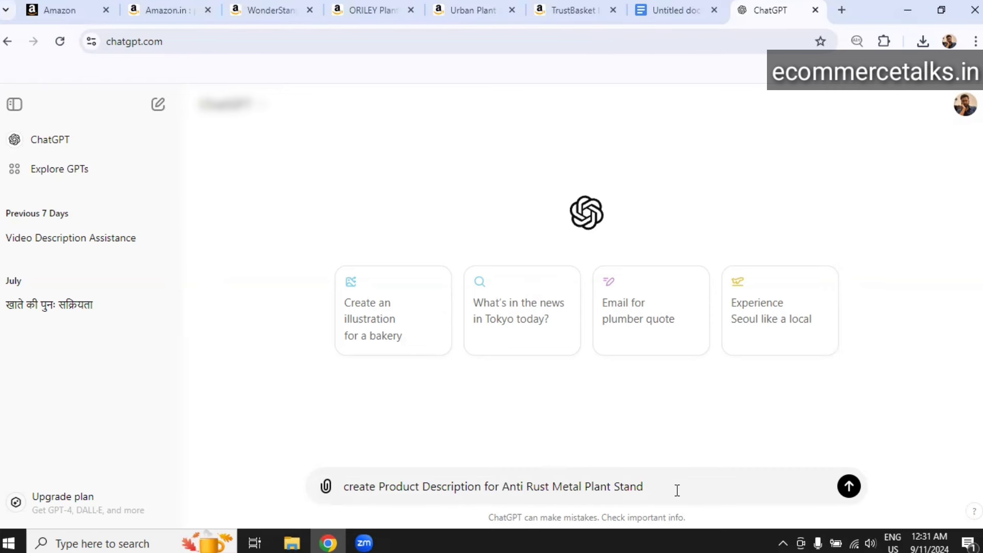
type("in ")
type("250 sor")
type("wo")
type("rde")
type("s")
key("Return")
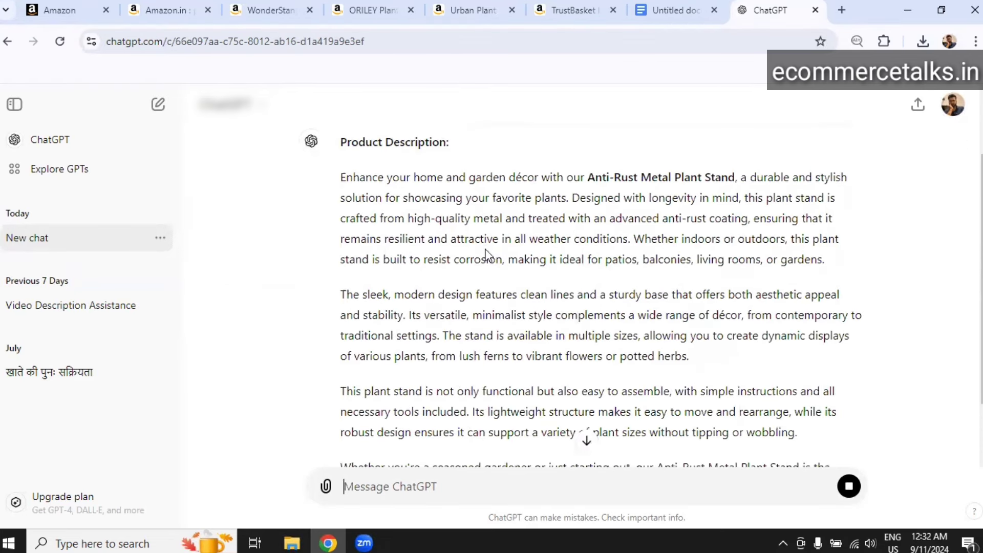
scroll(544, 285, "down", 3)
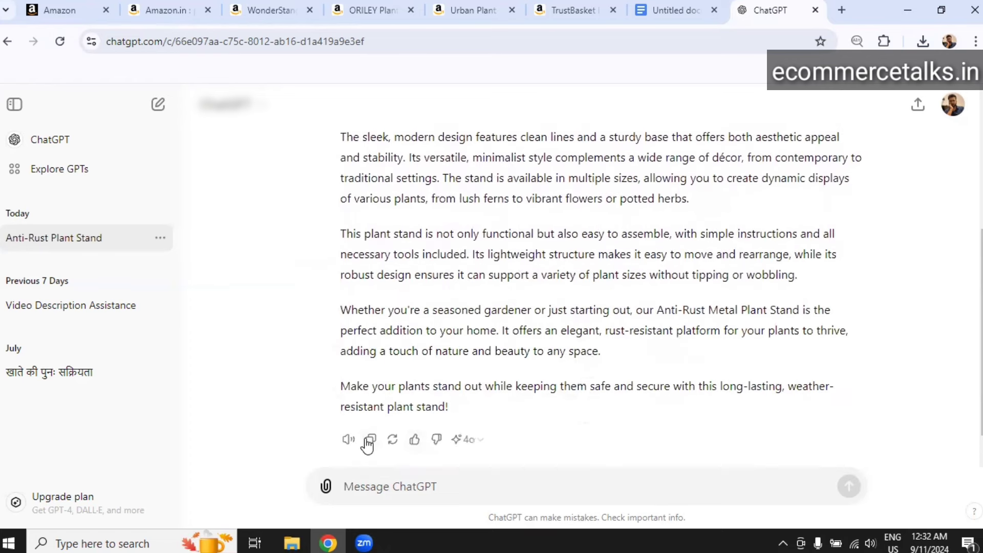
- Copy the generated plant stand description from ChatGPT into the Product Description field of the Seller Central listing
left_click(368, 403)
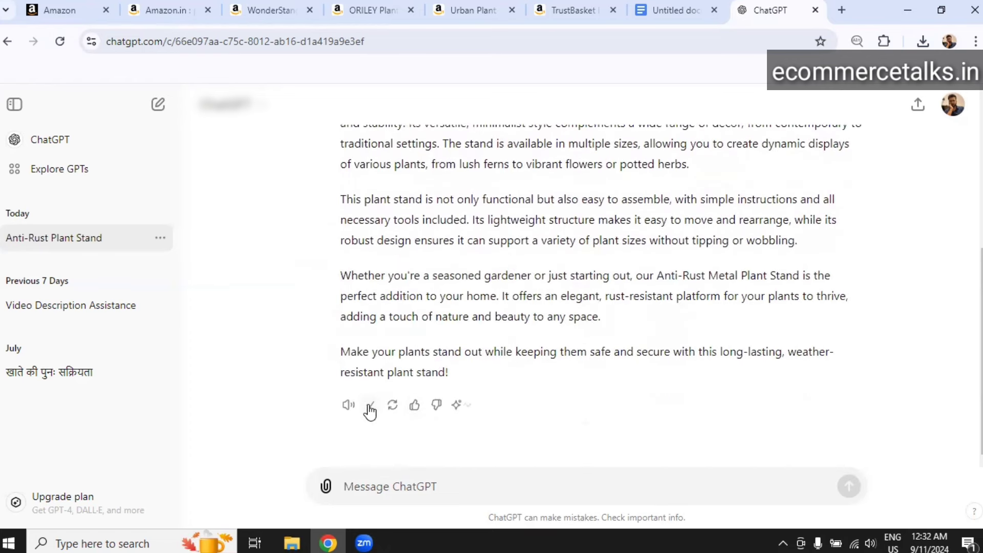
left_click(45, 5)
left_click(358, 230)
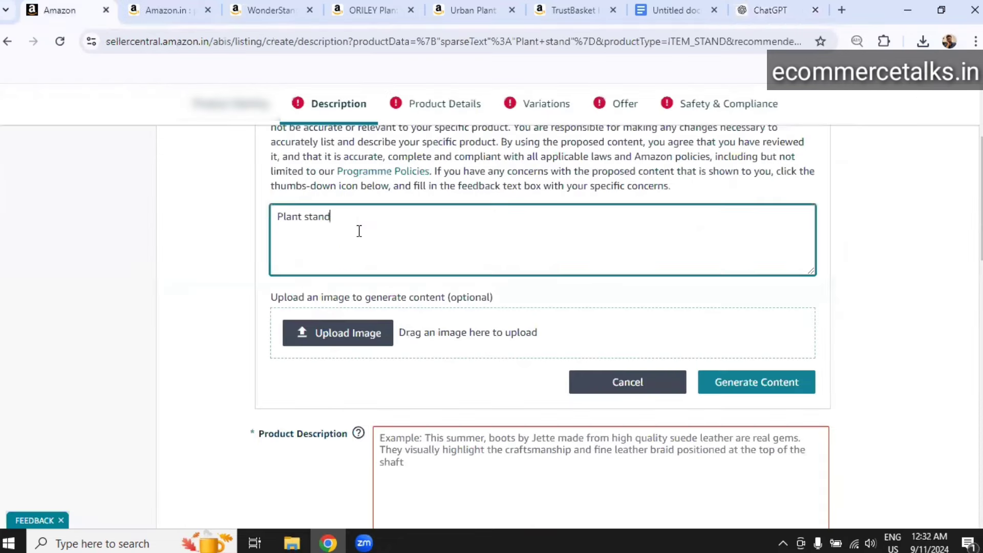
left_click(471, 442)
key("ctrl+v")
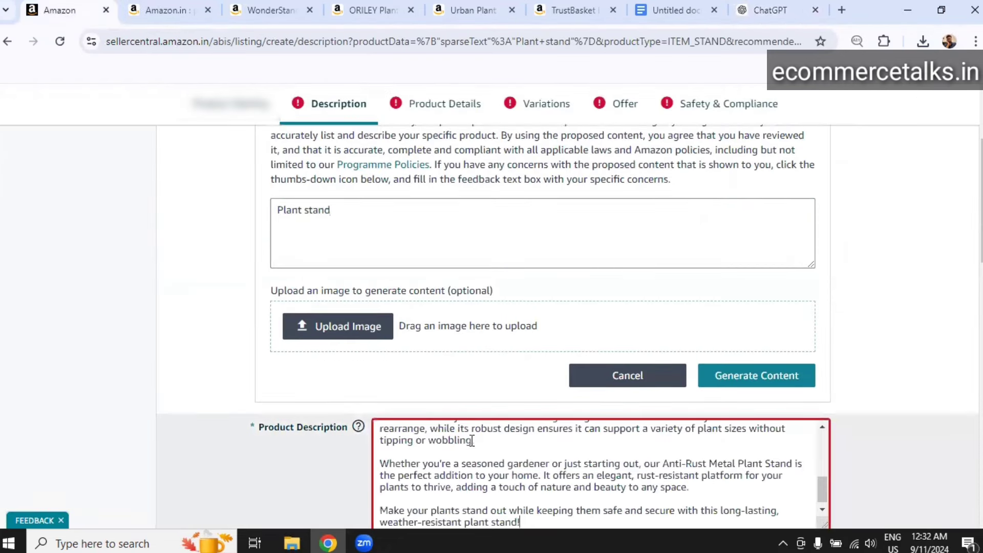
- Switch back to ChatGPT and request "5 bullit points" for the listing's Bullet Point section
scroll(417, 373, "down", 4)
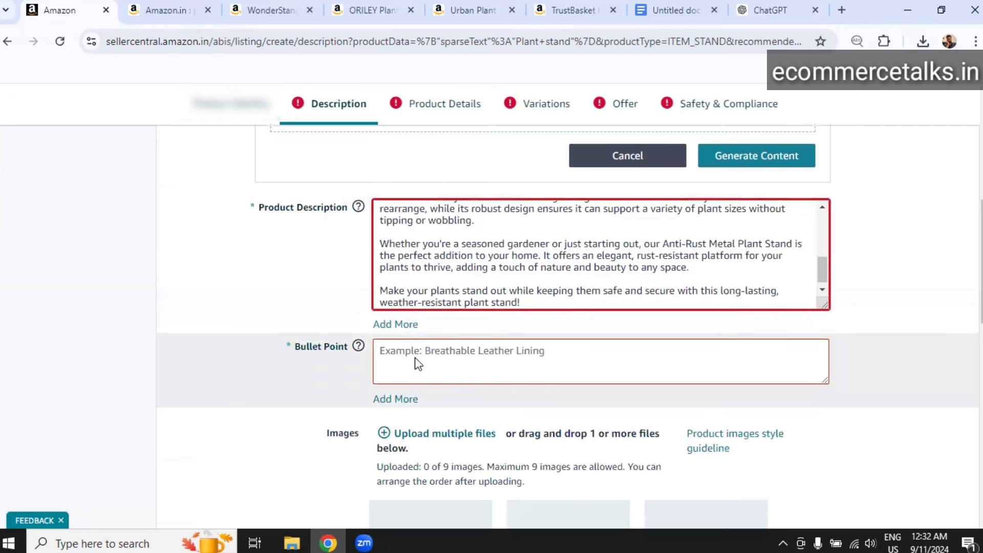
left_click(418, 362)
left_click(768, 10)
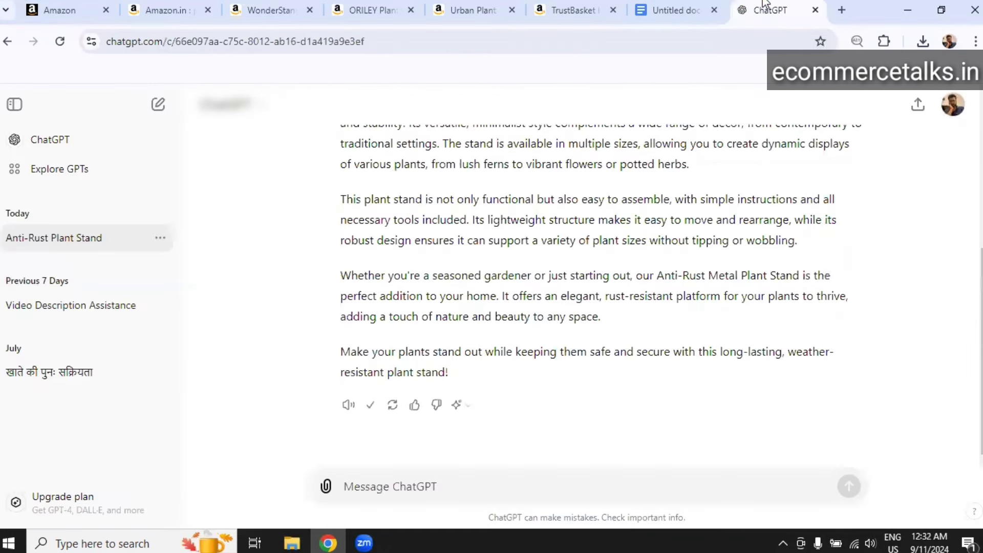
left_click(445, 487)
type("5")
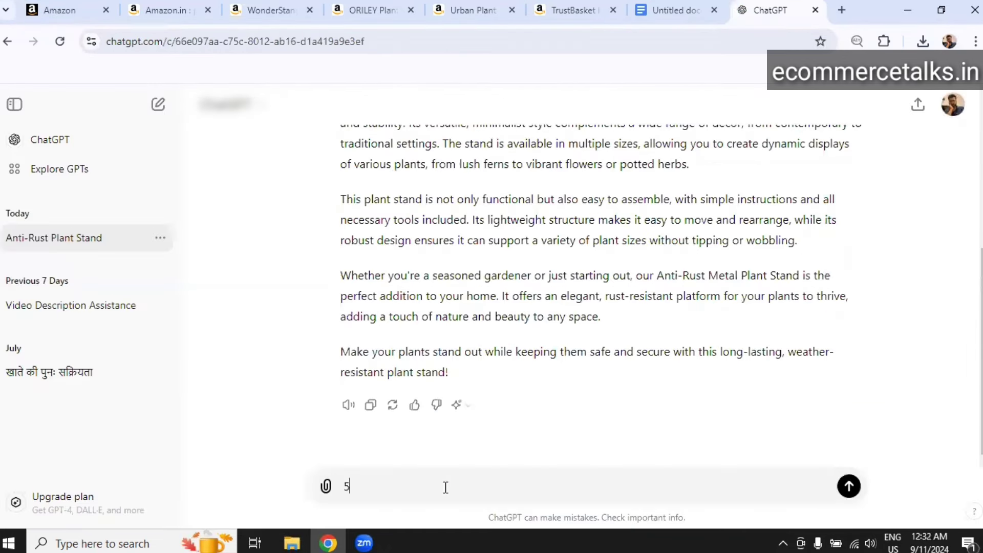
type(" bullit points")
key("Return")
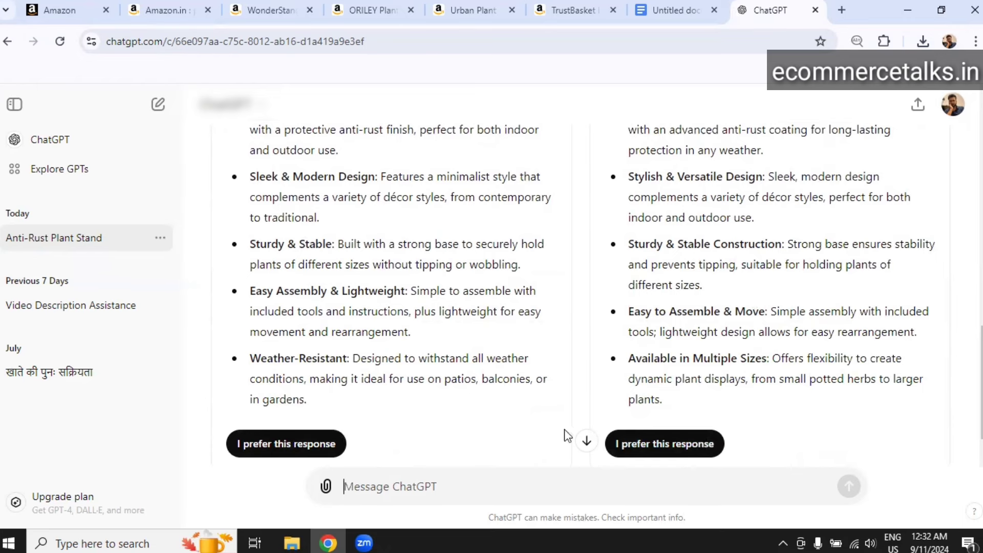
- Compare the two bullet-point responses and choose the first one, starting with Durable Anti-Rust Coating, as preferred
scroll(727, 433, "up", 1)
scroll(444, 401, "down", 1)
left_click(286, 444)
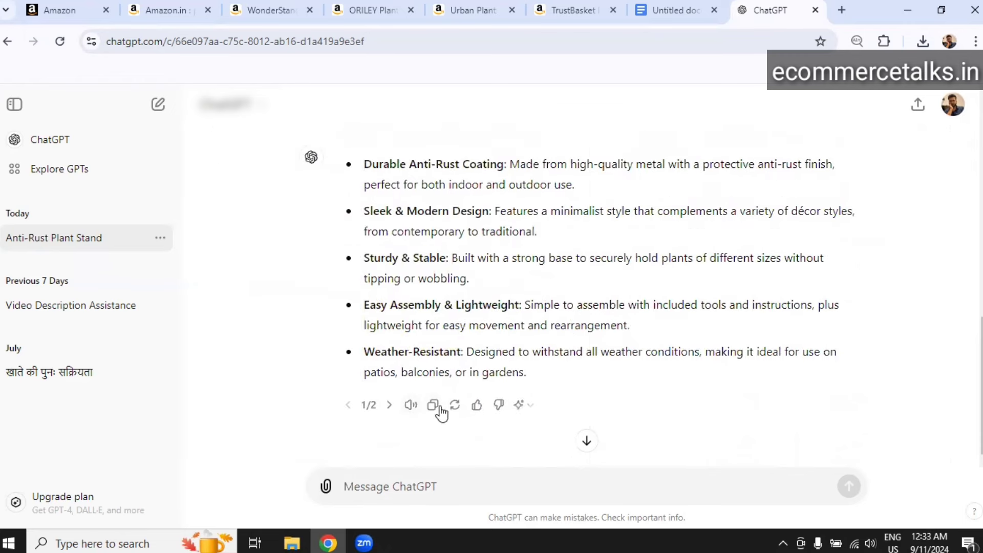
- Copy the "Durable Anti-Rust Coating" bullet from ChatGPT into the listing's first Bullet Point field
scroll(449, 445, "up", 2)
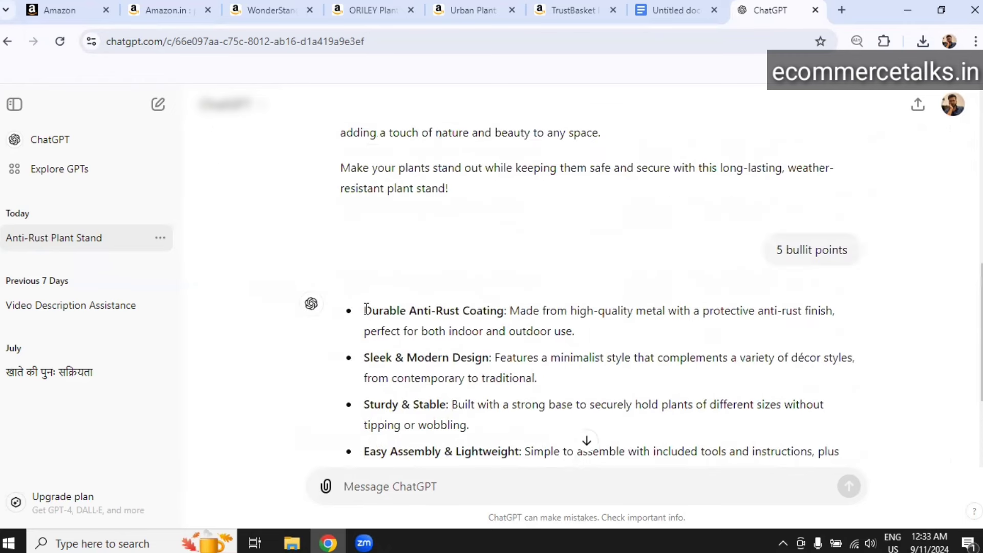
left_click_drag(364, 311, 618, 328)
key("ctrl+c")
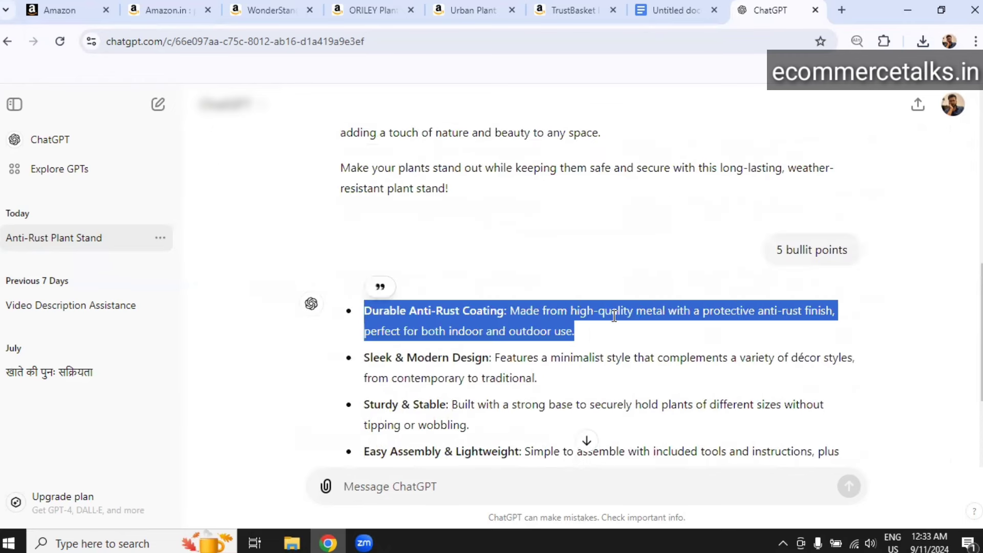
left_click(62, 10)
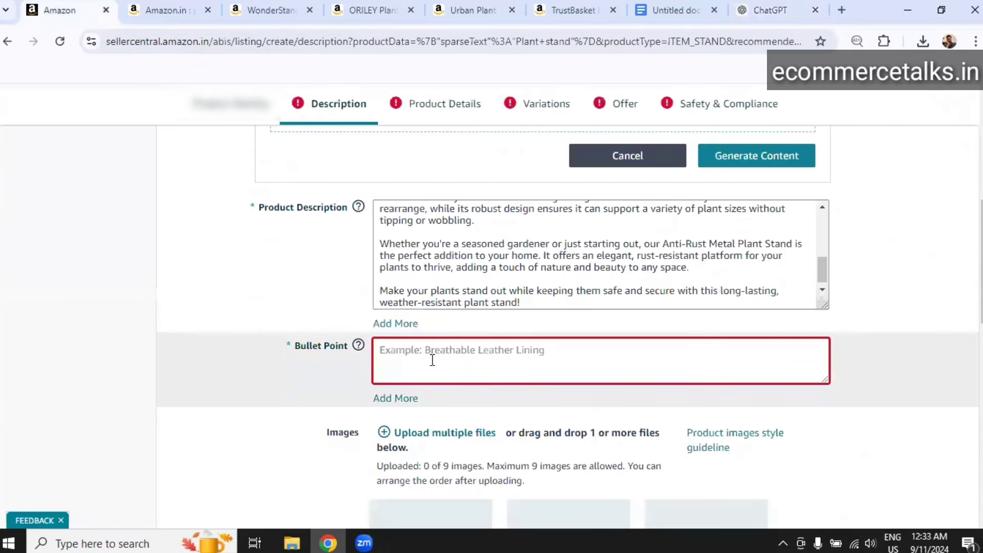
key("ctrl+v")
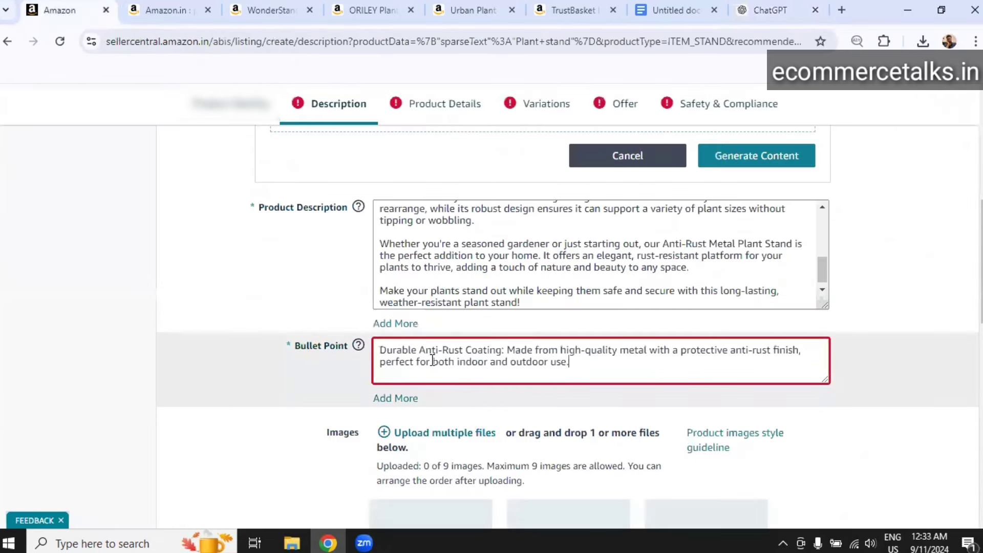
- Add a second Bullet Point field and fill it with ChatGPT's "Sleek & Modern Design" bullet
left_click(398, 408)
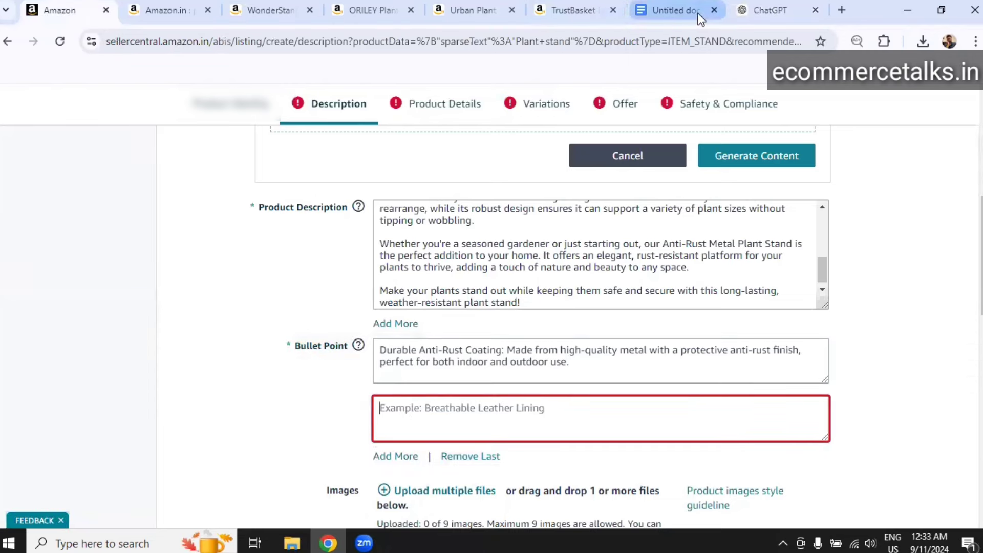
left_click(753, 12)
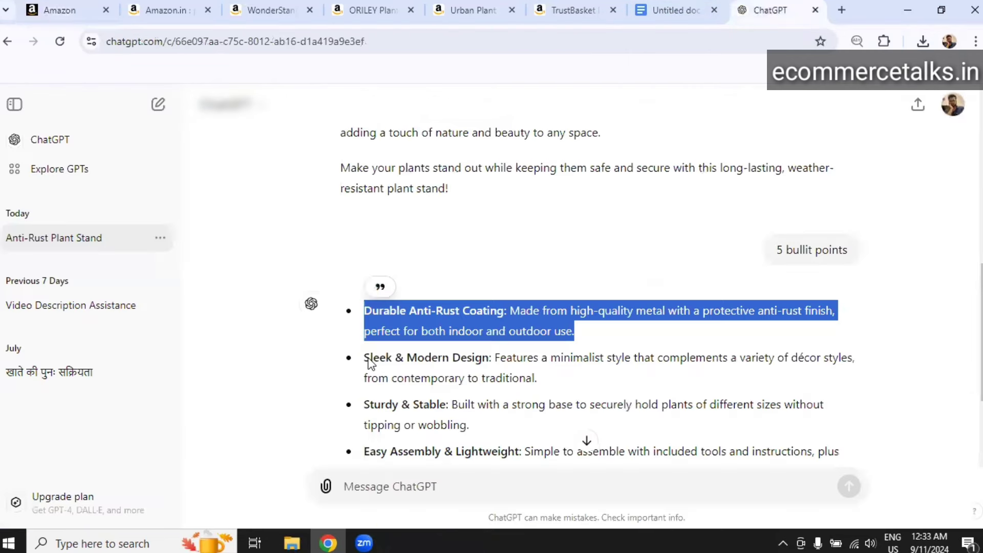
left_click_drag(368, 357, 555, 378)
key("ctrl+c")
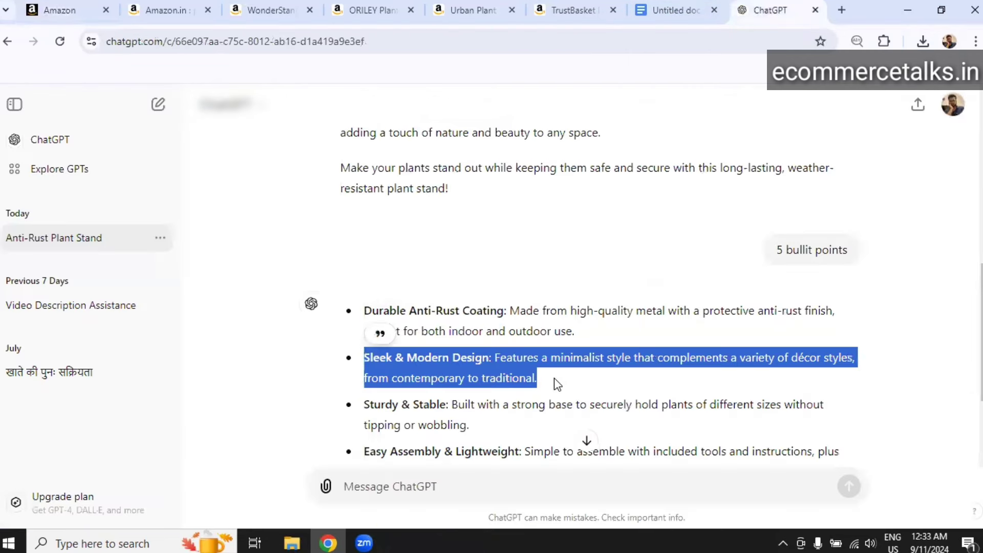
left_click(60, 6)
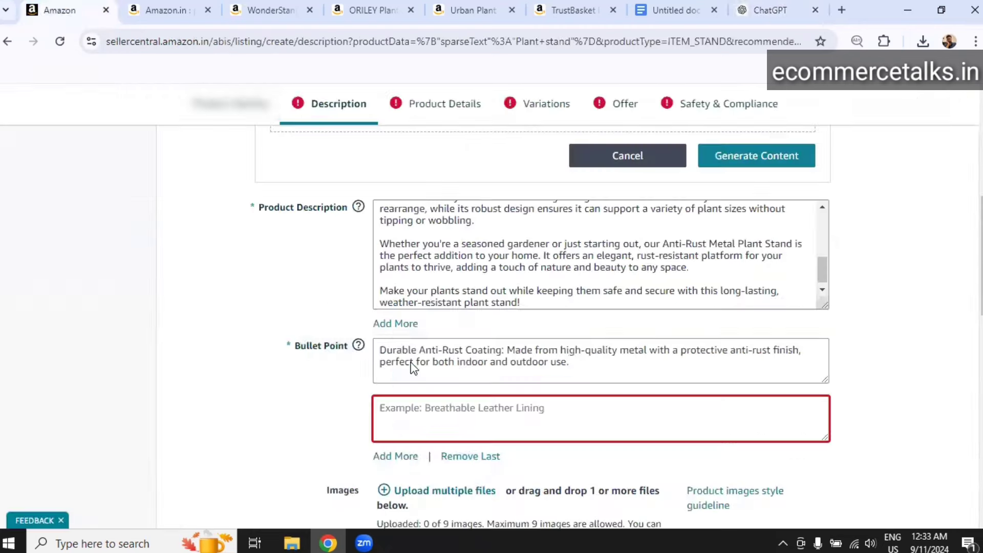
left_click(456, 440)
key("ctrl+v")
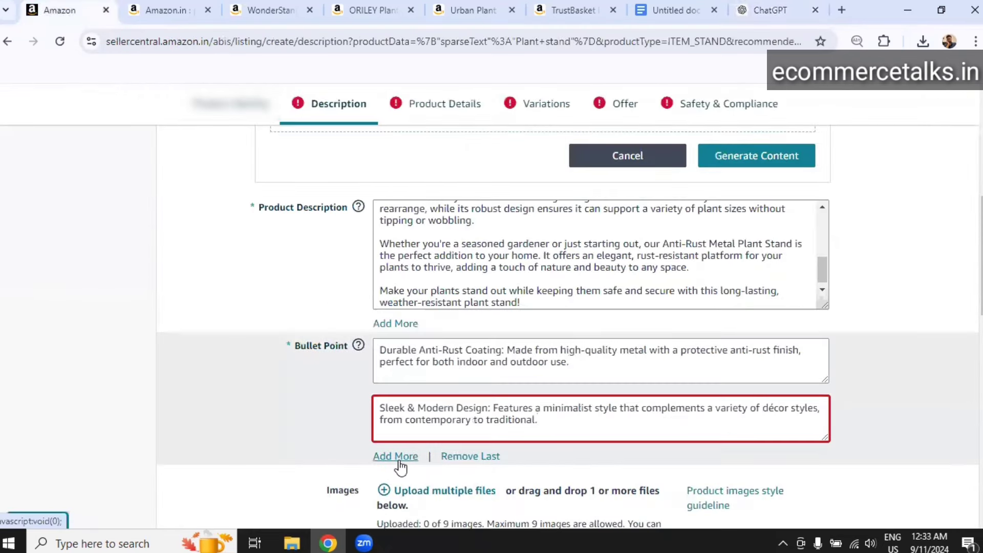
- Add a third Bullet Point field and fill it with ChatGPT's "Sturdy & Stable" bullet
left_click(405, 473)
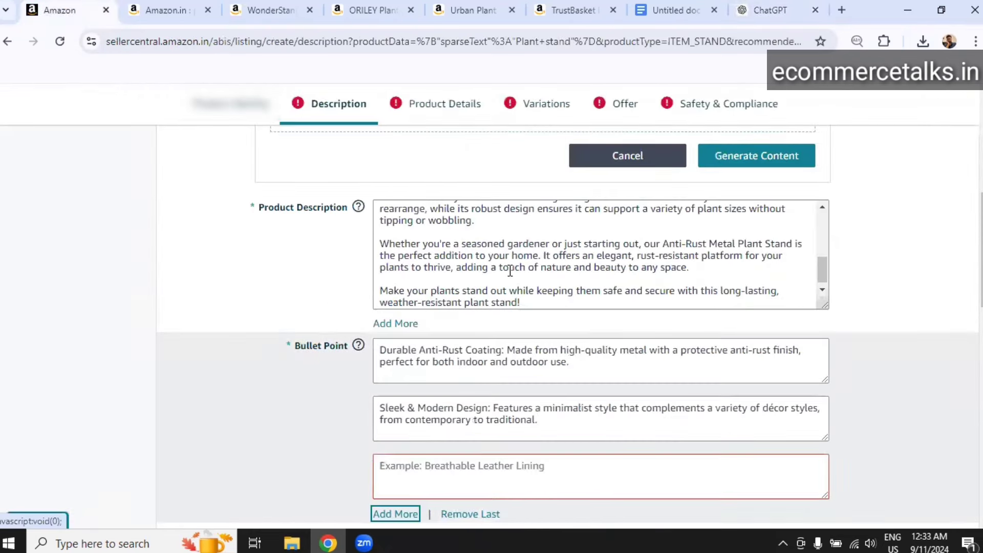
key("ctrl+shift+Tab")
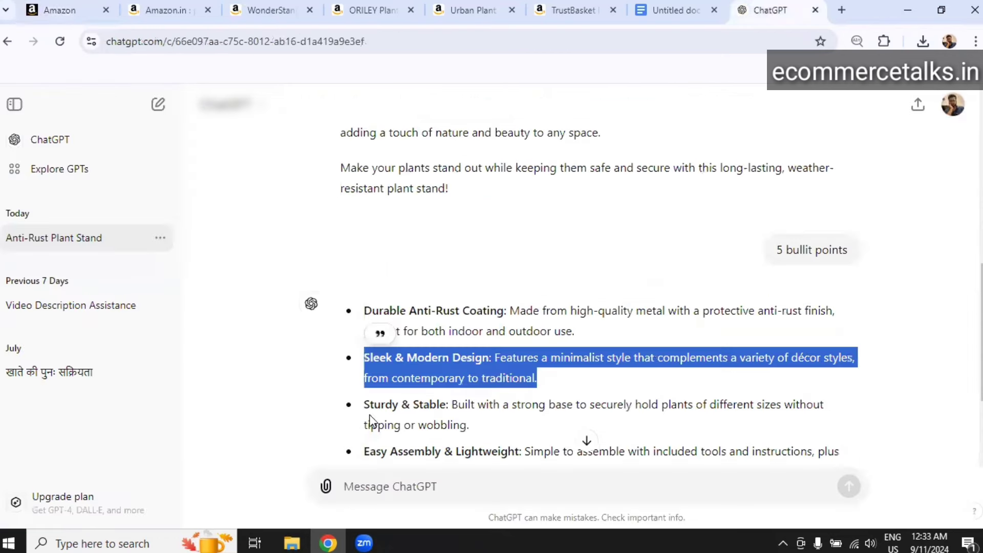
triple_click(381, 411)
key("ctrl+c")
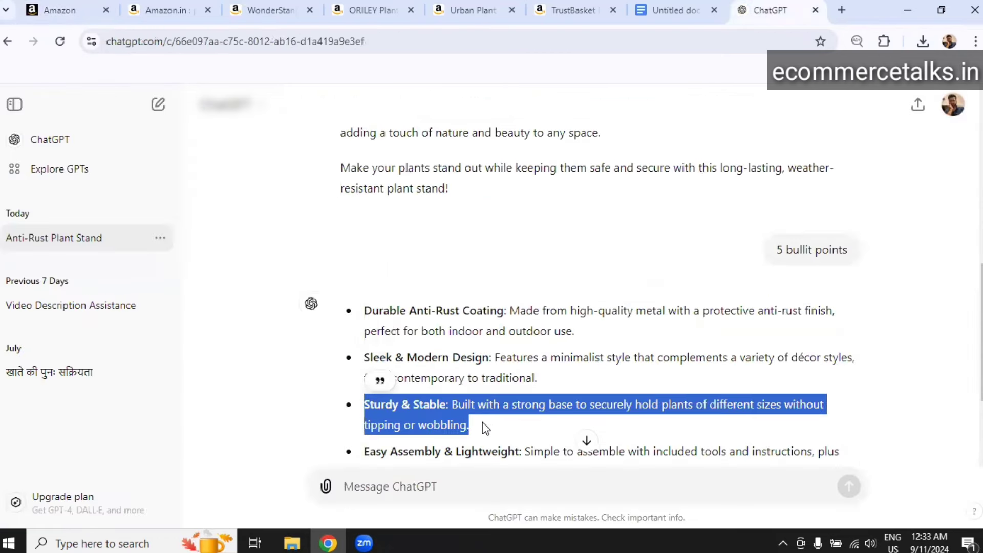
left_click(57, 4)
left_click(429, 467)
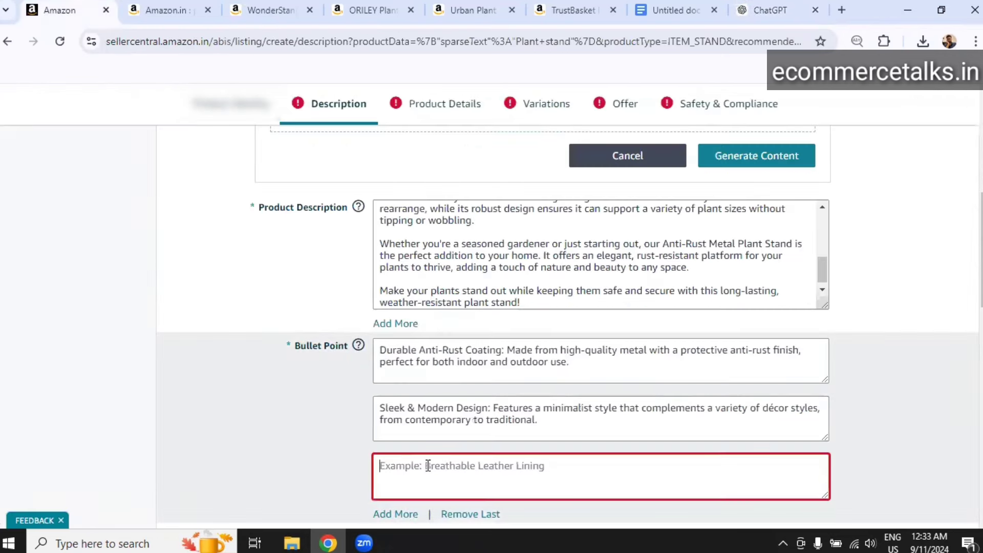
key("ctrl+v")
- Add a fourth Bullet Point field and fill it with ChatGPT's "Easy Assembly & Lightweight" bullet
scroll(318, 412, "down", 1)
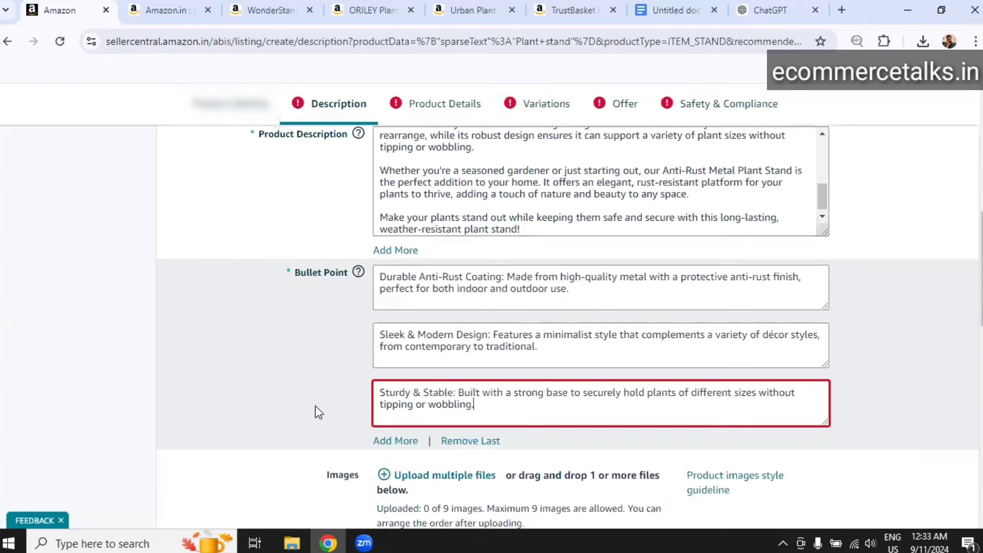
left_click(406, 441)
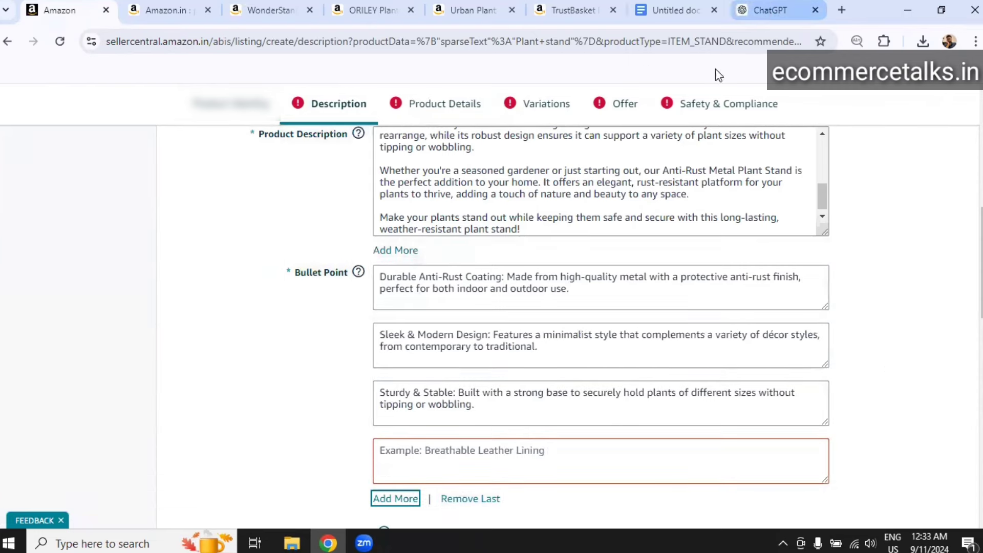
left_click(771, 10)
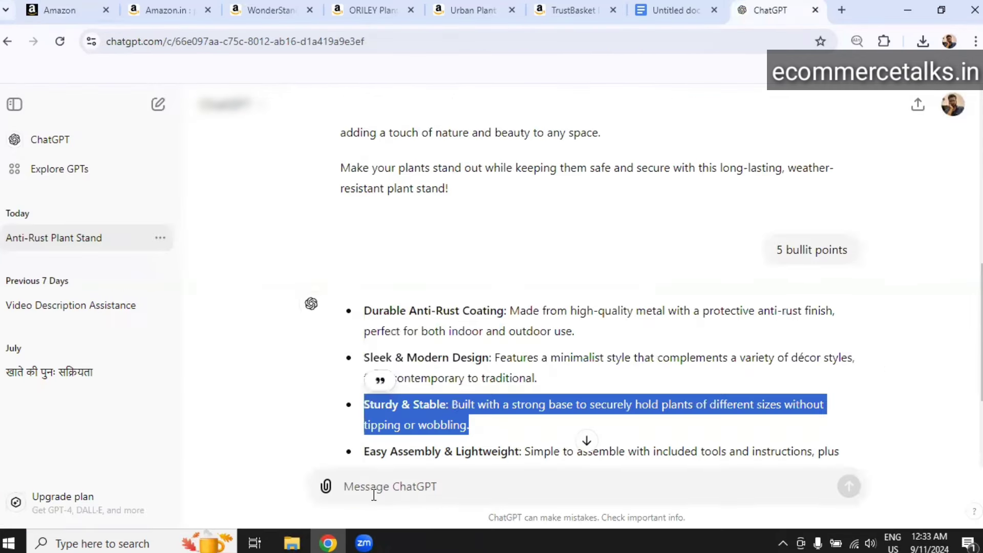
scroll(387, 412, "down", 3)
left_click_drag(361, 310, 637, 328)
key("ctrl+c")
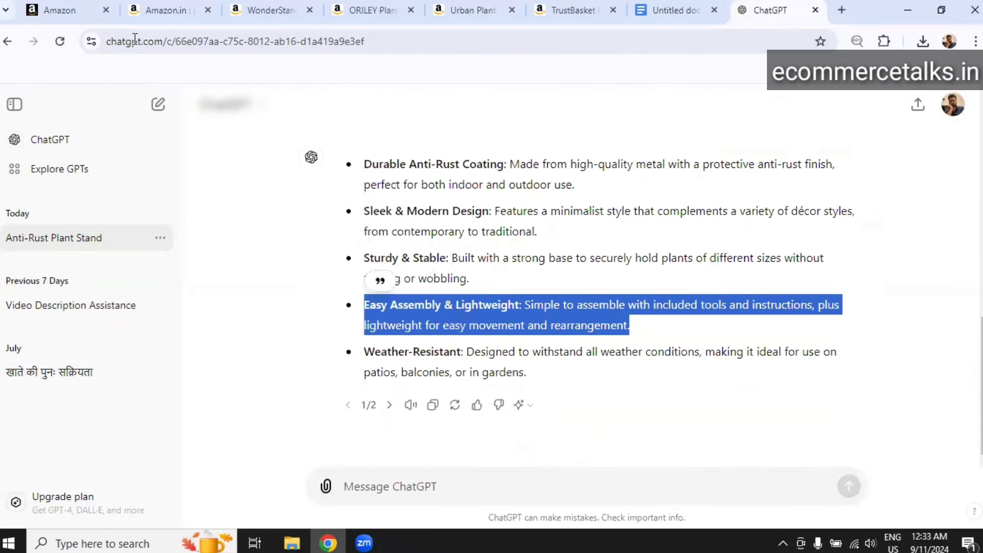
left_click(36, 14)
left_click(416, 471)
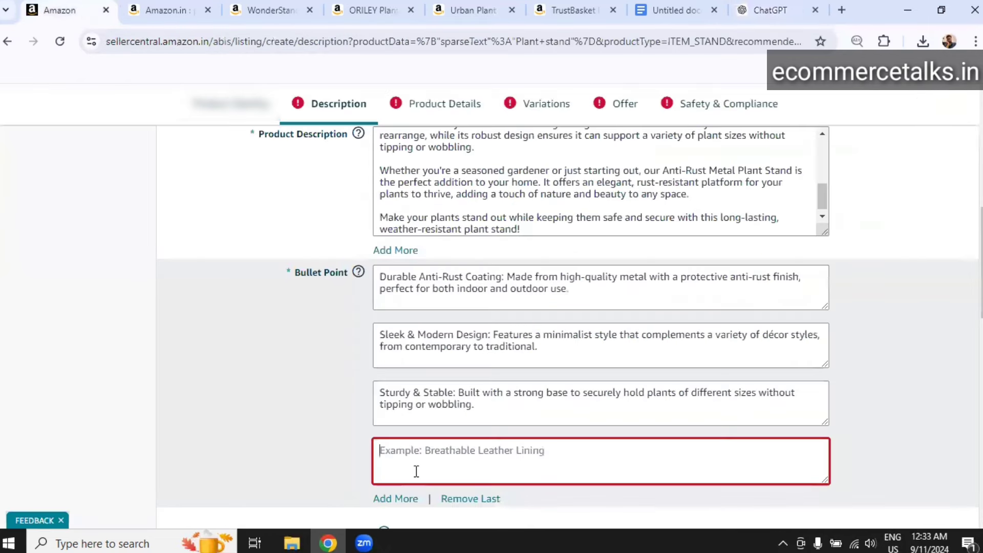
key("ctrl+v")
- Add a fifth Bullet Point field and fill it with ChatGPT's "Weather-Resistant" bullet
scroll(295, 449, "down", 4)
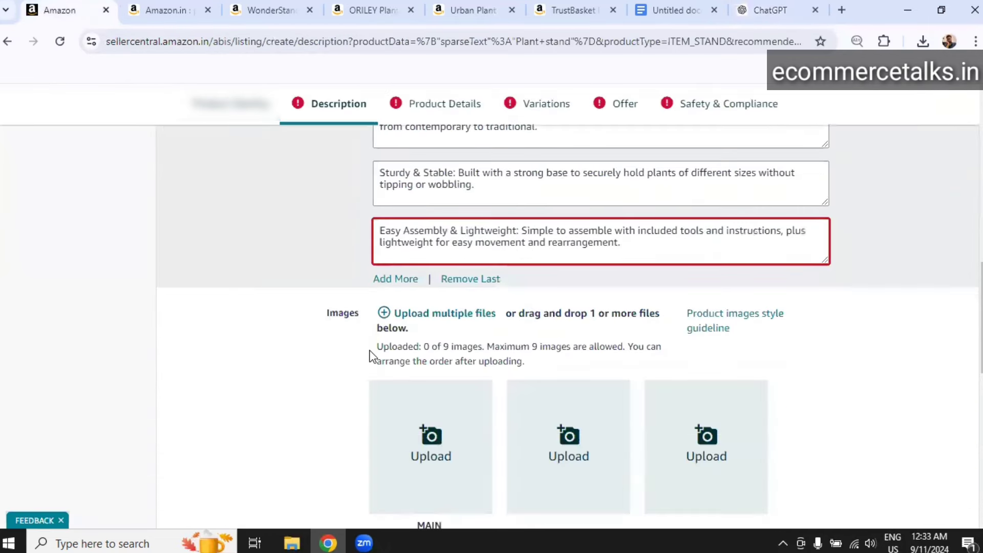
left_click(393, 280)
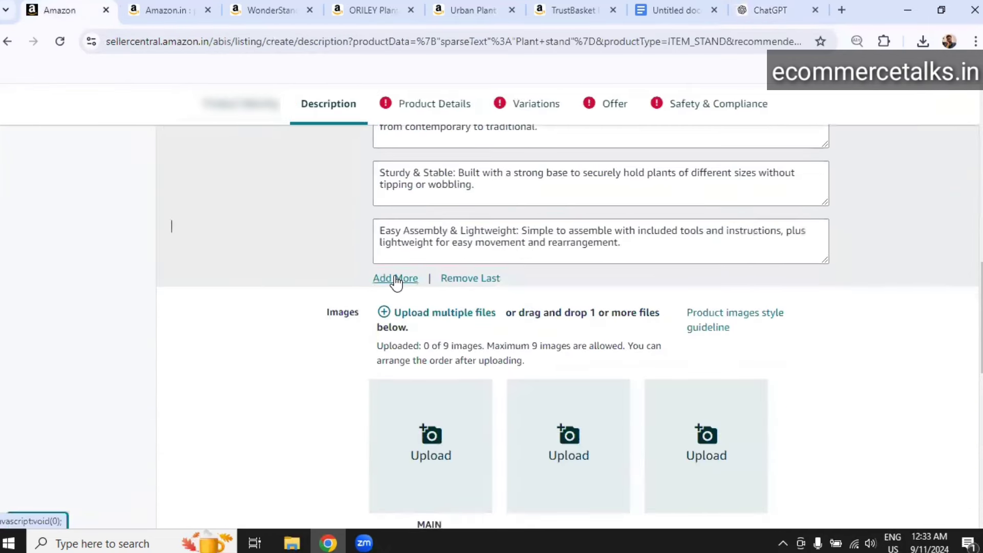
left_click(761, 12)
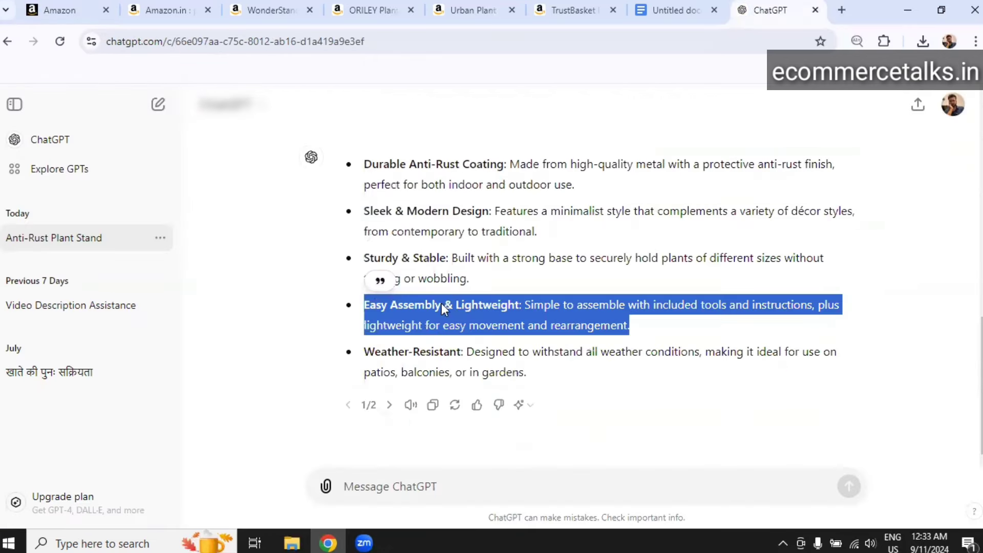
left_click_drag(367, 353, 538, 373)
key("ctrl+c")
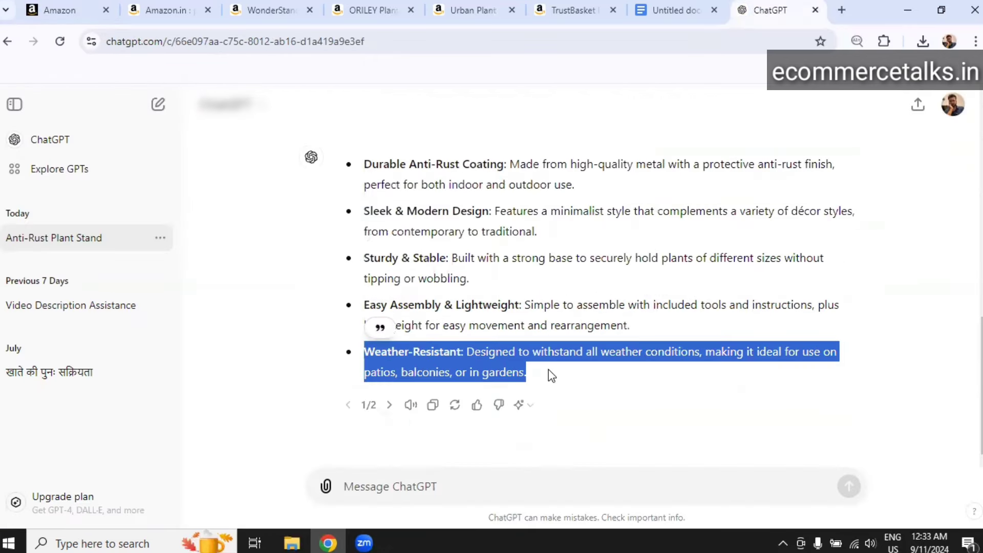
left_click(82, 11)
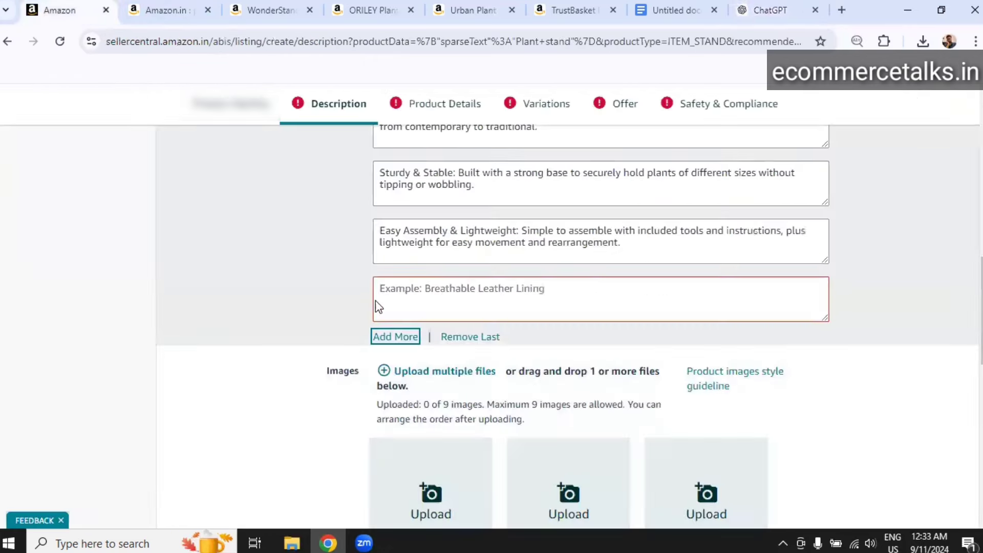
left_click(441, 295)
key("ctrl+v")
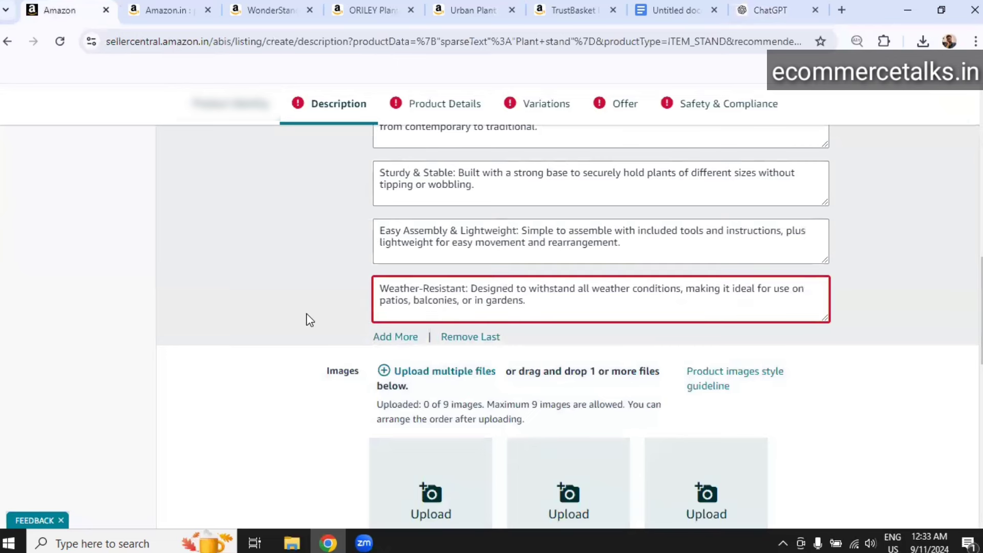
- Upload the metal plant stand picture as the MAIN image in the listing's Images section
scroll(320, 358, "down", 3)
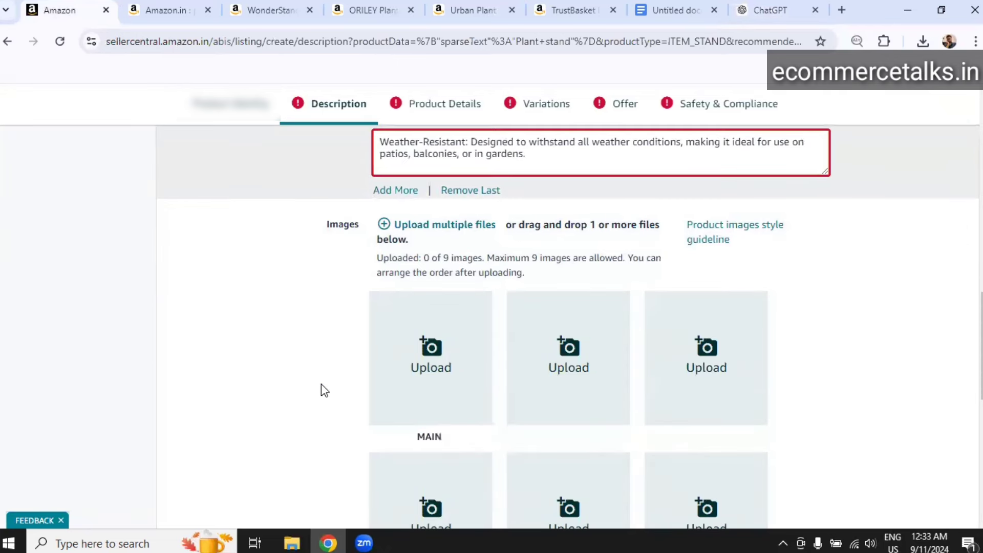
left_click(486, 384)
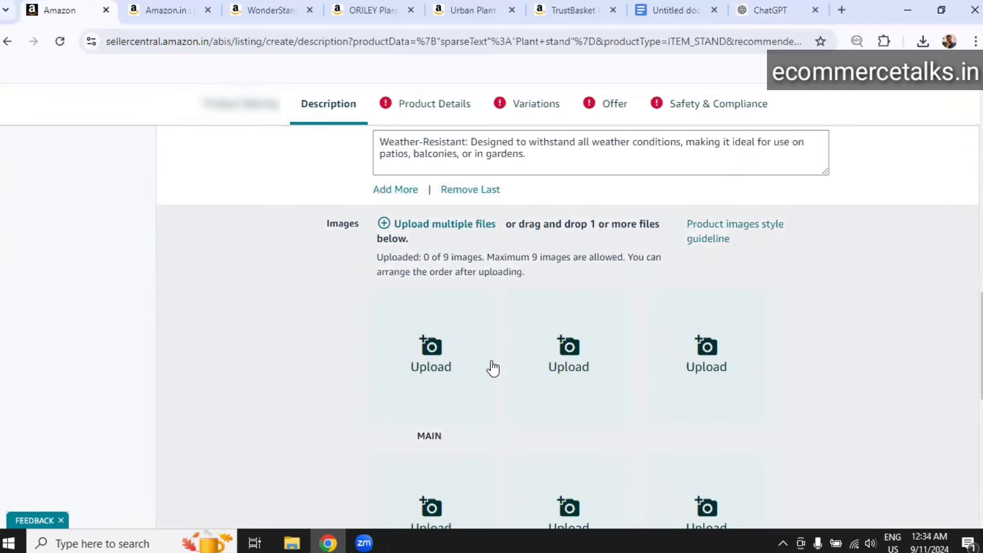
scroll(492, 369, "down", 2)
scroll(826, 211, "up", 1)
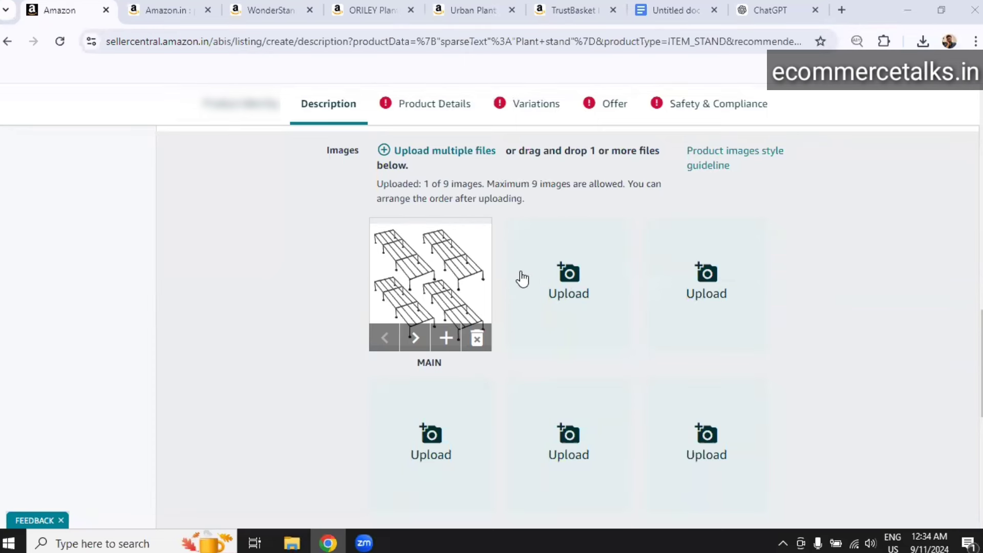
- Look back over the filled-in bullet points and description, and open the listing's Product Details section
scroll(666, 323, "up", 1)
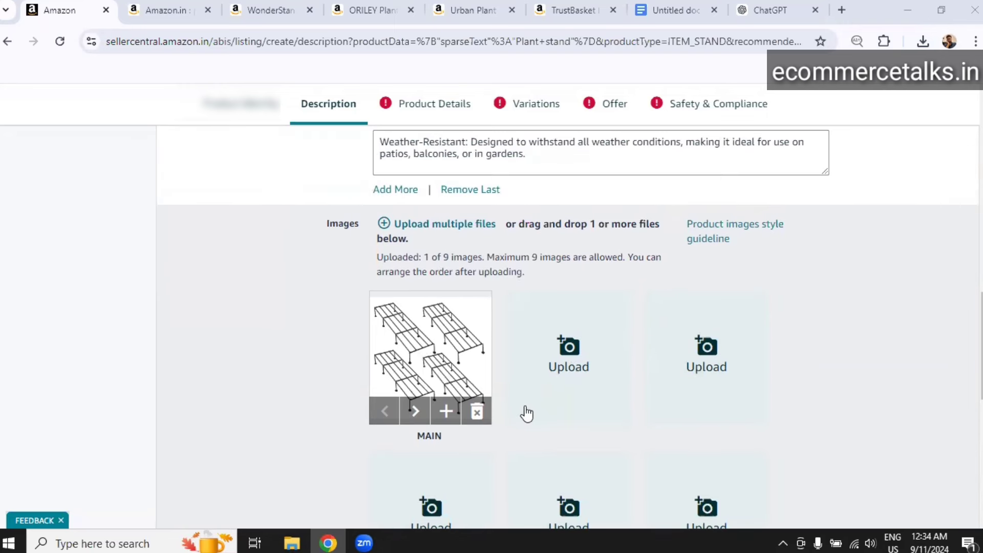
scroll(538, 402, "up", 3)
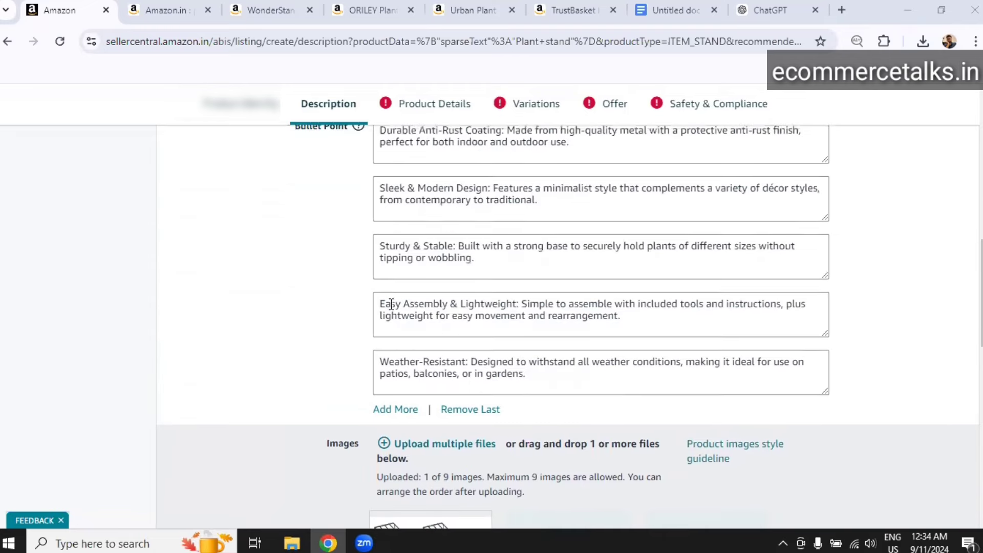
scroll(359, 230, "up", 2)
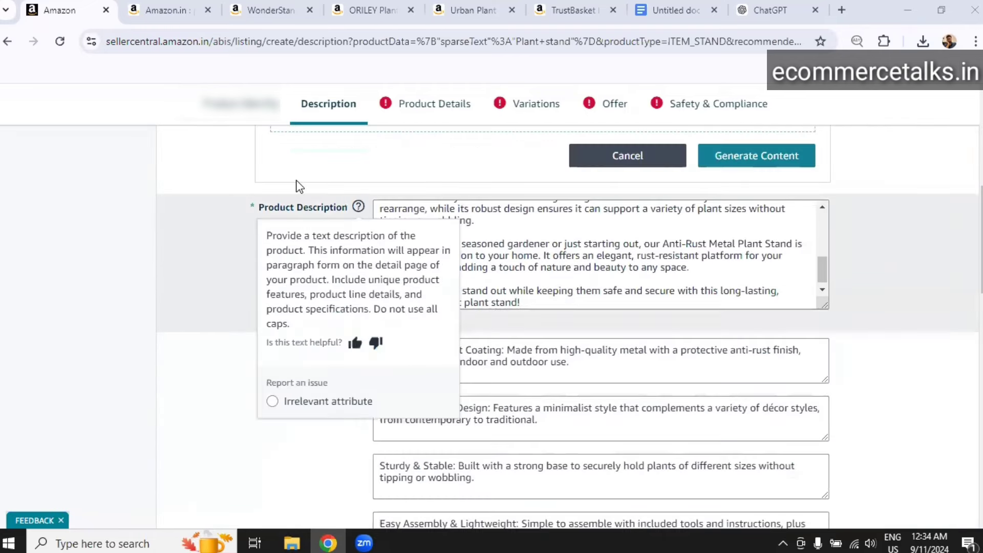
scroll(333, 358, "up", 4)
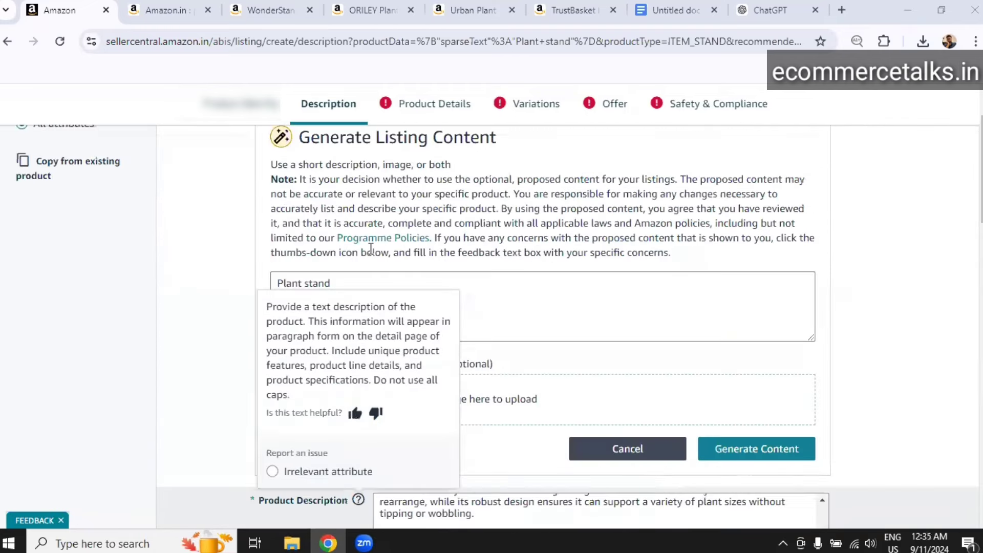
left_click(447, 105)
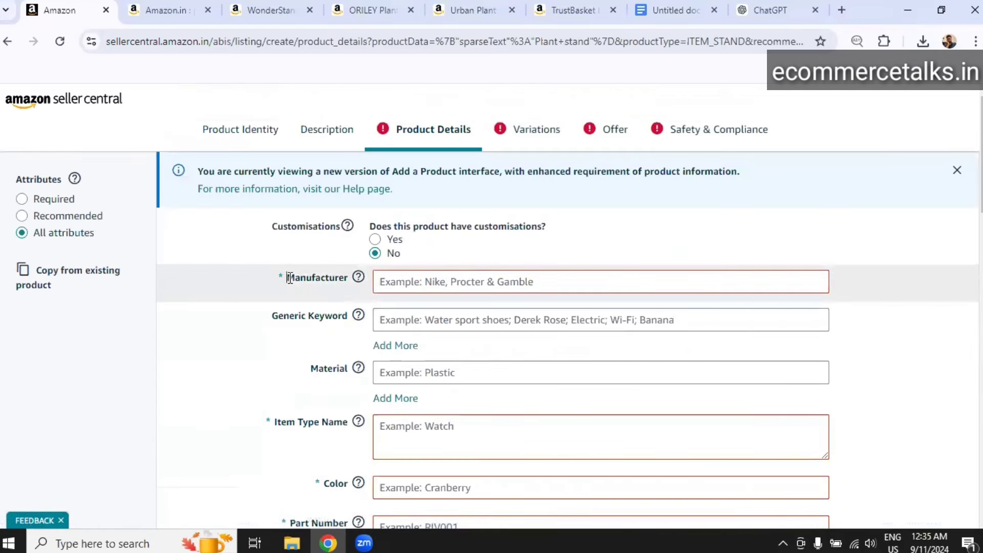
- Examine the Product Details fields, from Manufacturer and Generic Keyword through to the importer and packer contact information
left_click_drag(290, 277, 431, 283)
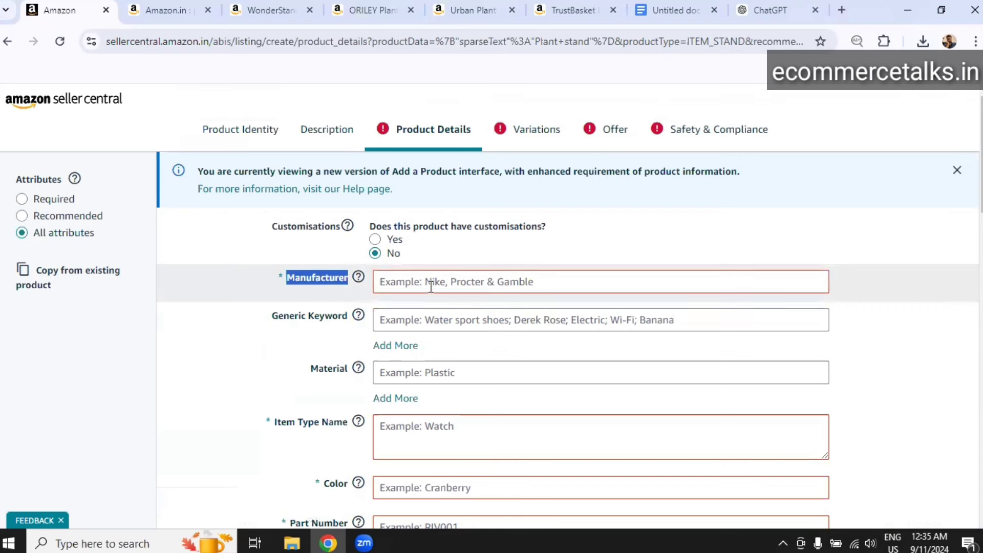
left_click_drag(271, 316, 340, 319)
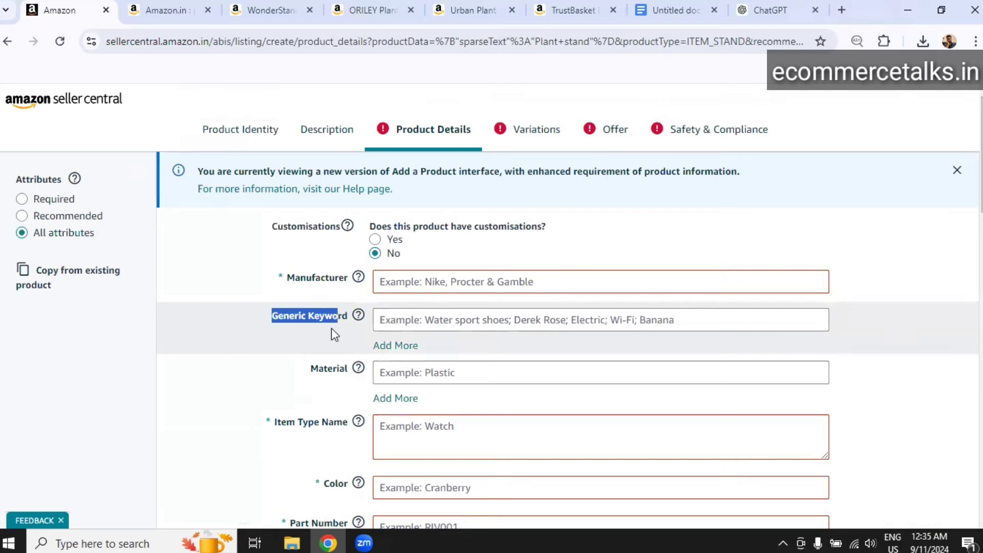
mouse_move(356, 318)
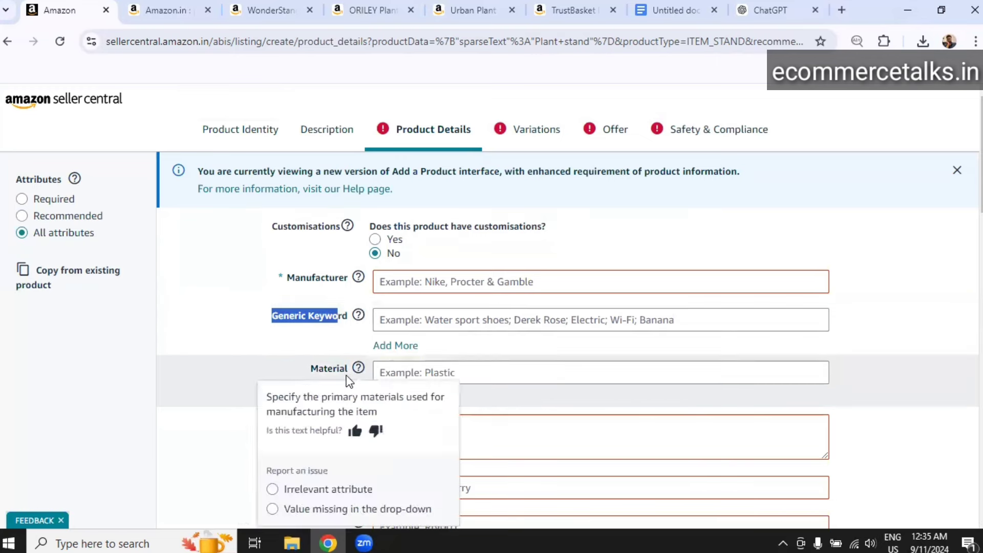
scroll(336, 352, "down", 2)
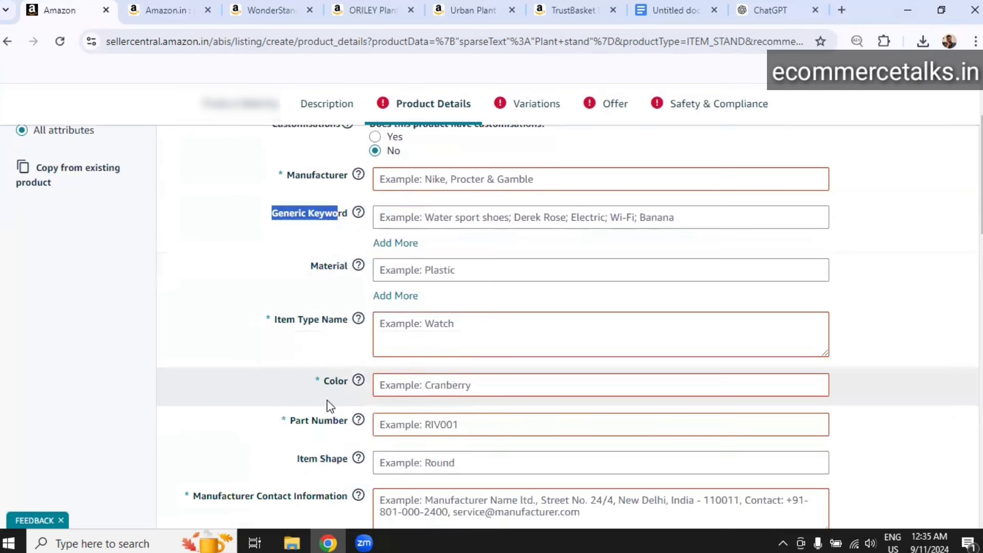
scroll(325, 413, "up", 2)
scroll(327, 454, "down", 3)
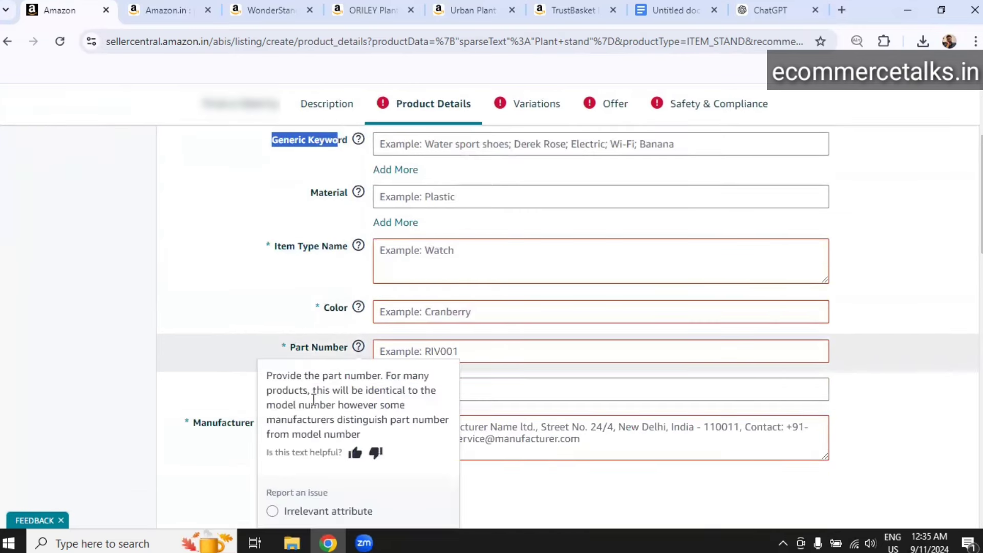
scroll(236, 353, "down", 3)
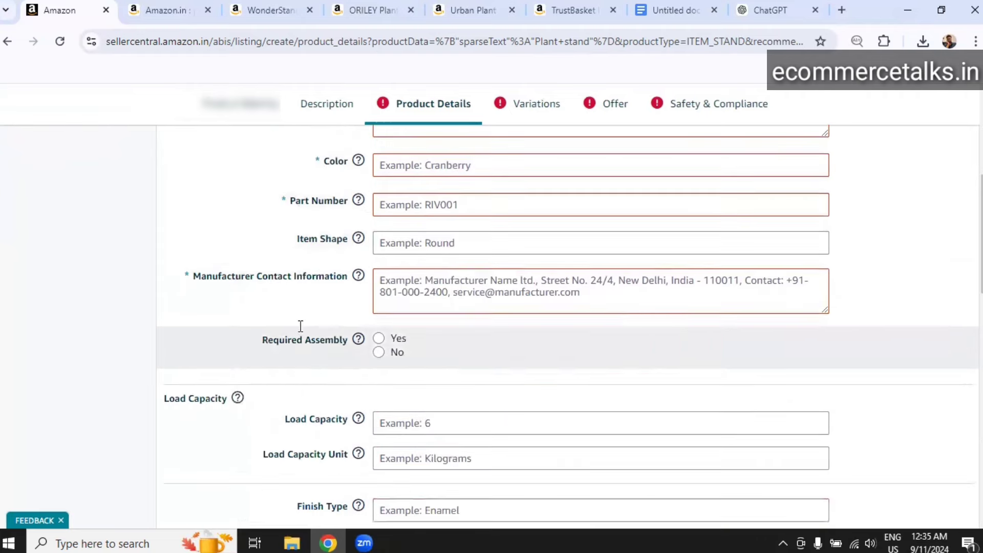
scroll(300, 369, "down", 3)
scroll(236, 333, "down", 7)
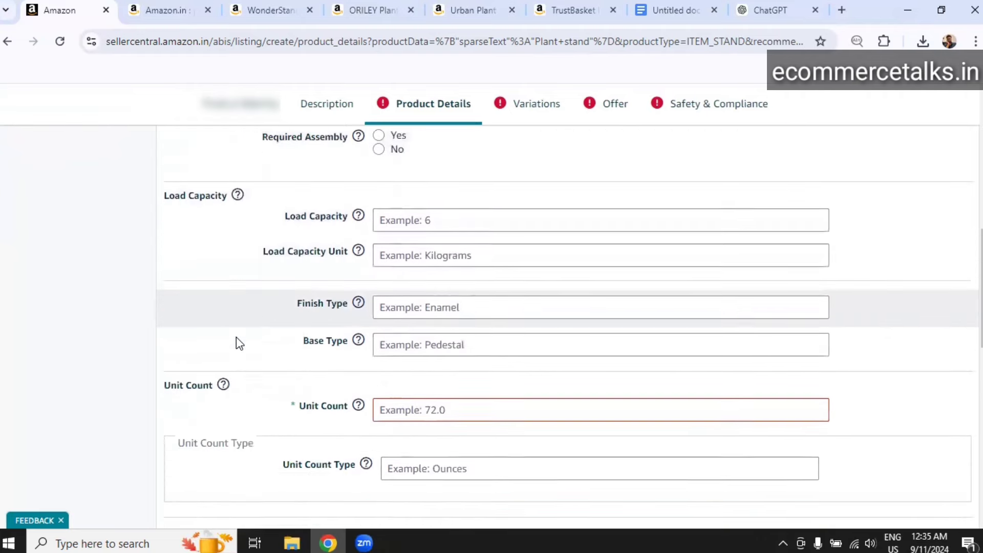
scroll(276, 331, "down", 3)
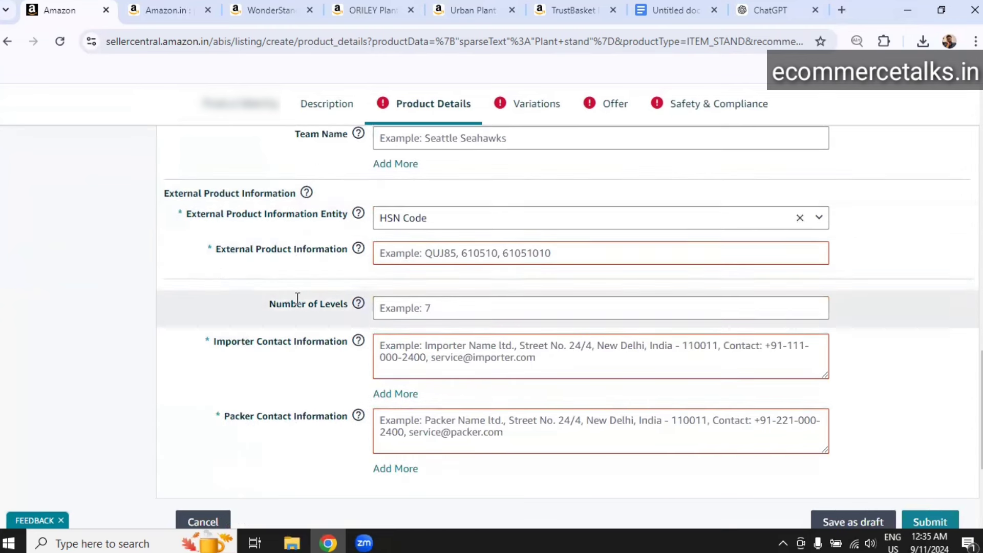
scroll(302, 302, "up", 7)
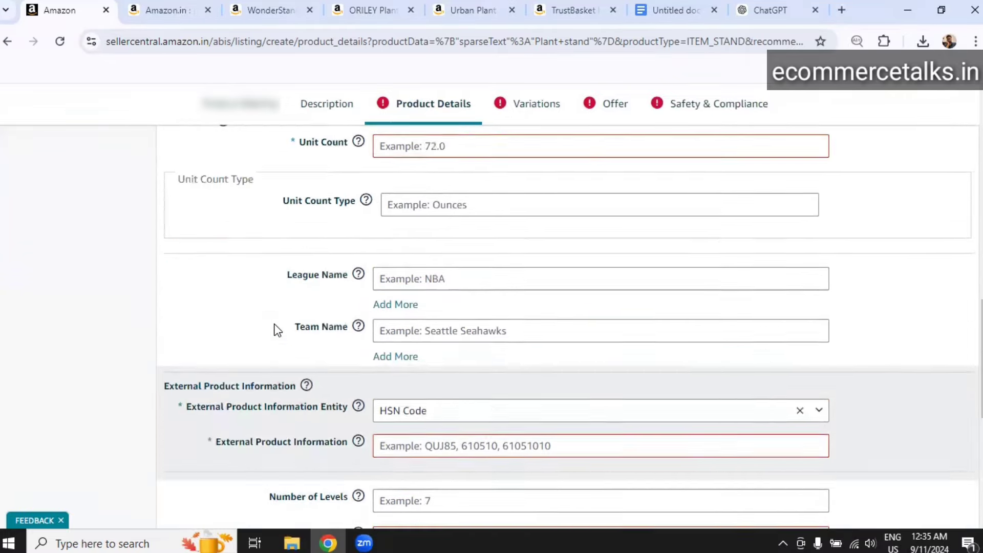
scroll(277, 329, "up", 10)
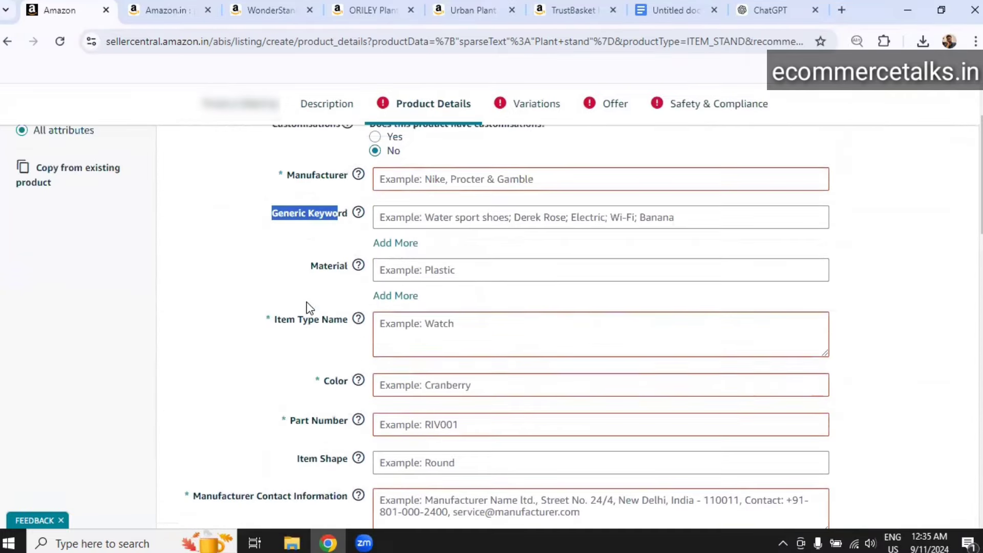
scroll(321, 326, "up", 2)
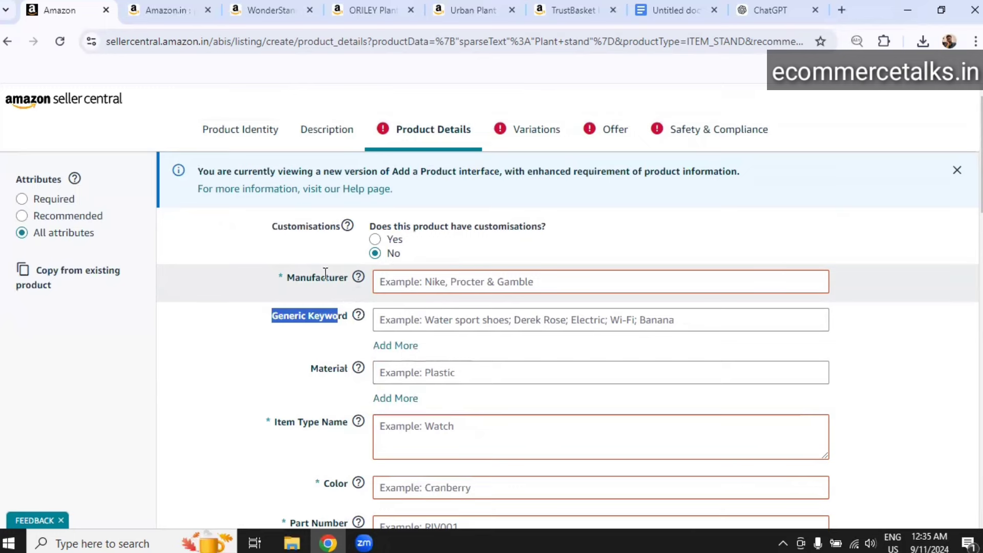
scroll(313, 339, "down", 1)
scroll(311, 334, "up", 1)
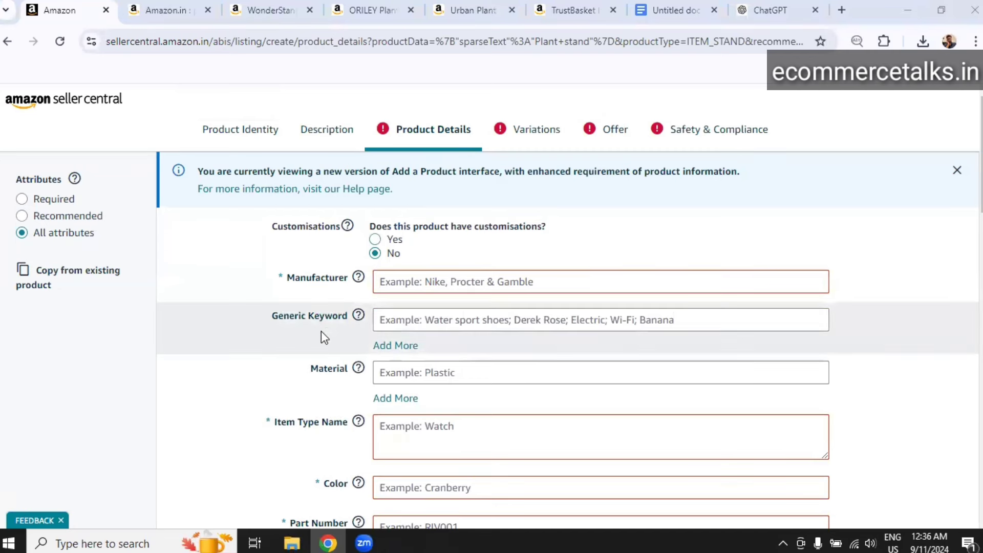
- Check Amazon's search suggestions for "plant stand" on the WonderStand product page for Generic Keyword ideas, and return to the listing
left_click_drag(271, 317, 357, 318)
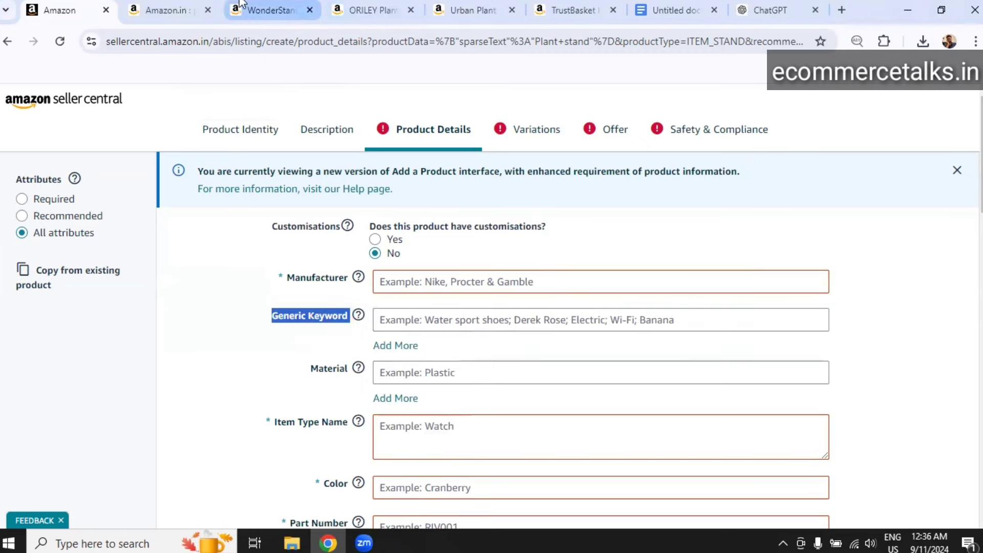
left_click(268, 4)
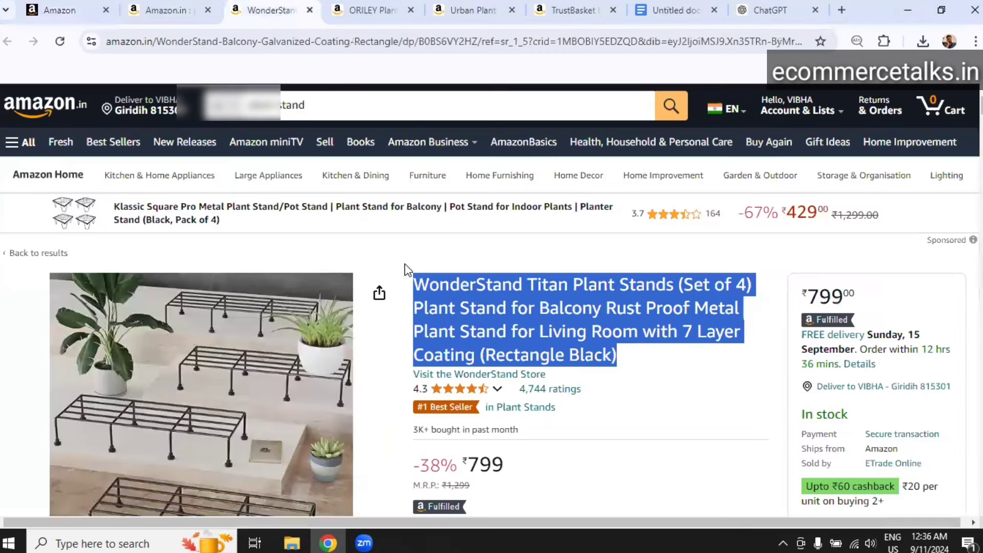
left_click(331, 108)
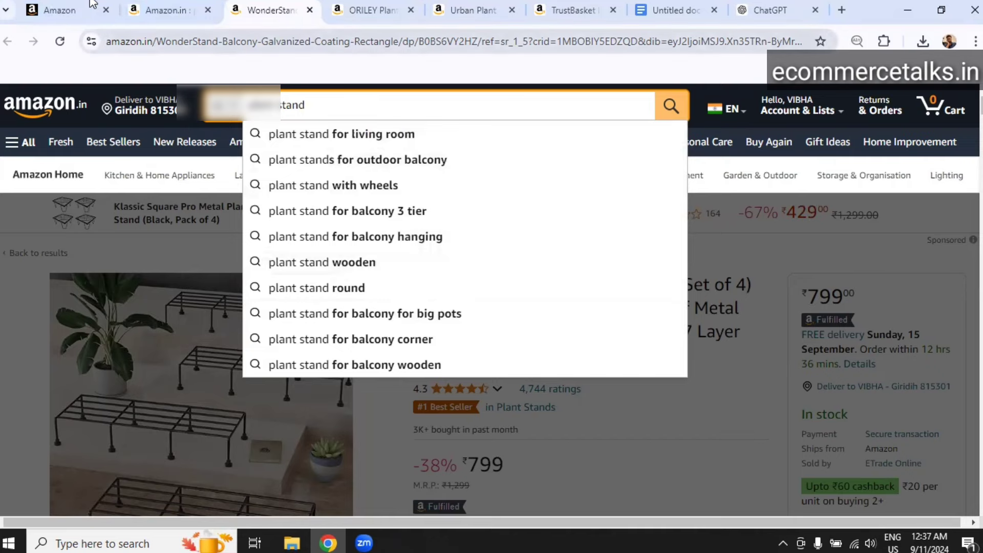
left_click(60, 12)
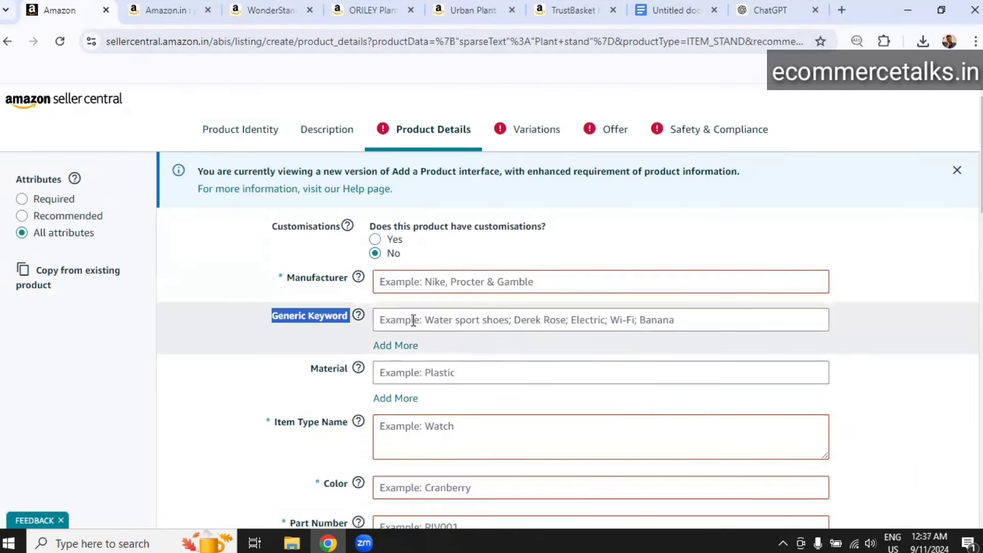
- Look up the suggested search "plant stand for living room" on Amazon and enter it as the listing's Generic Keyword
left_click(413, 320)
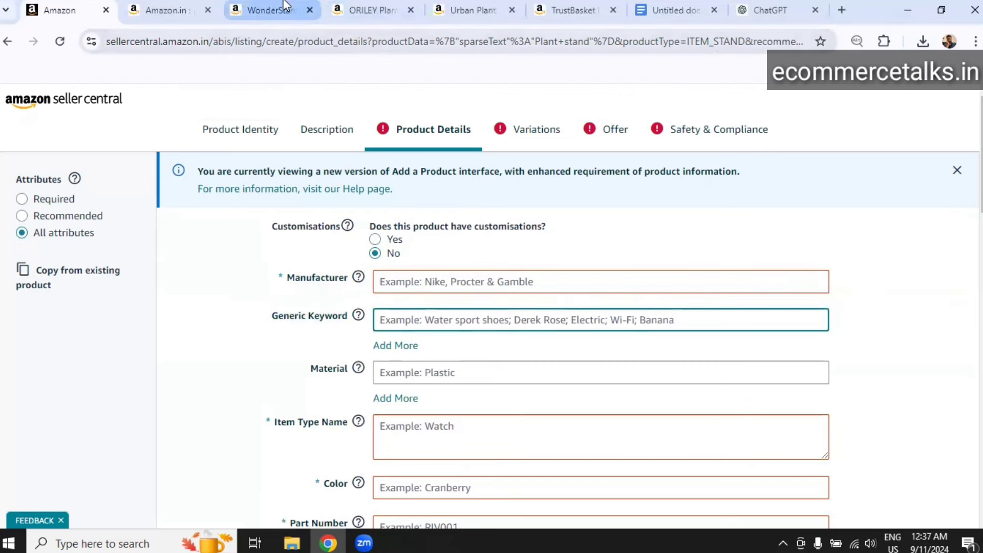
left_click(171, 6)
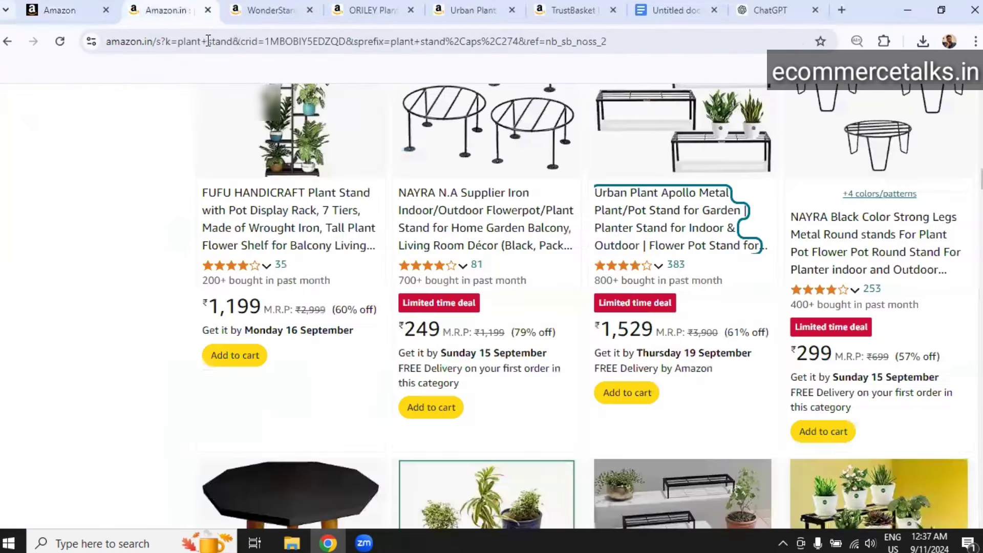
left_click(262, 4)
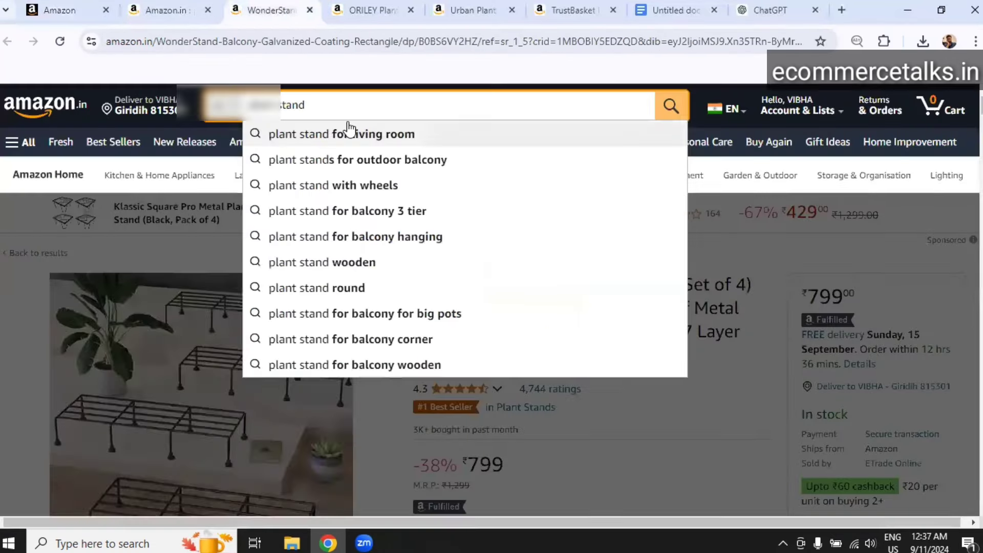
left_click(349, 134)
key("ctrl+1")
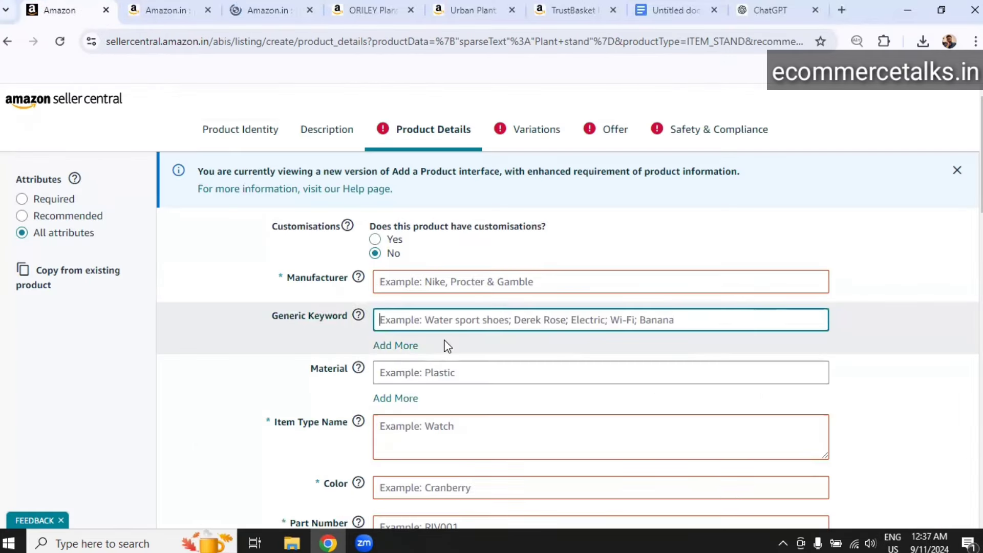
type("plant stand for living room")
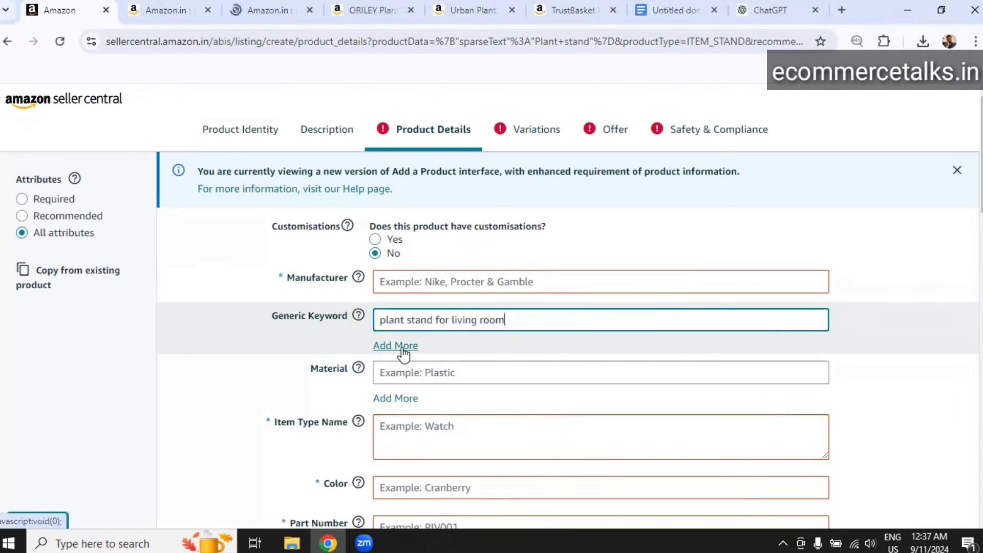
- Check the search suggestions on the Amazon results page for further plant stand keywords
left_click(269, 10)
left_click(415, 107)
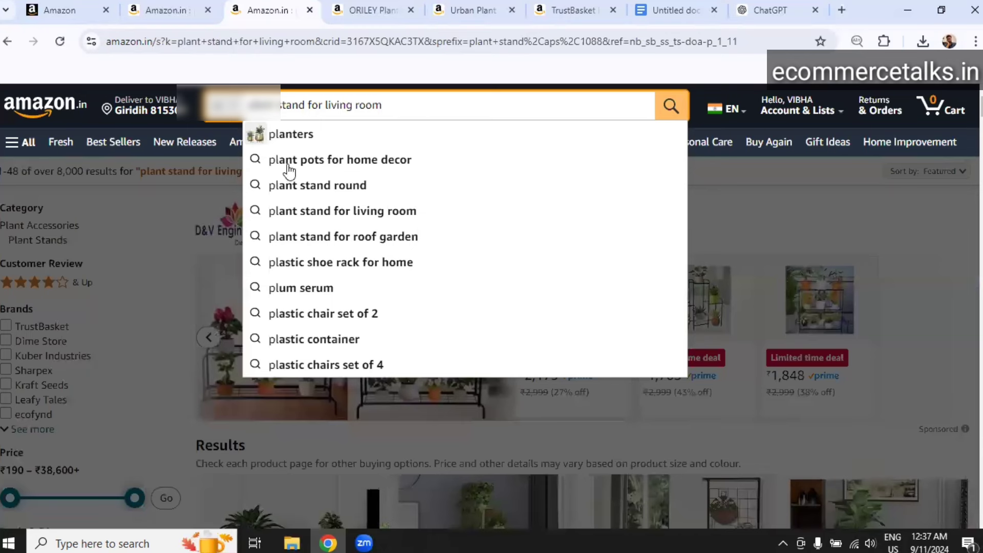
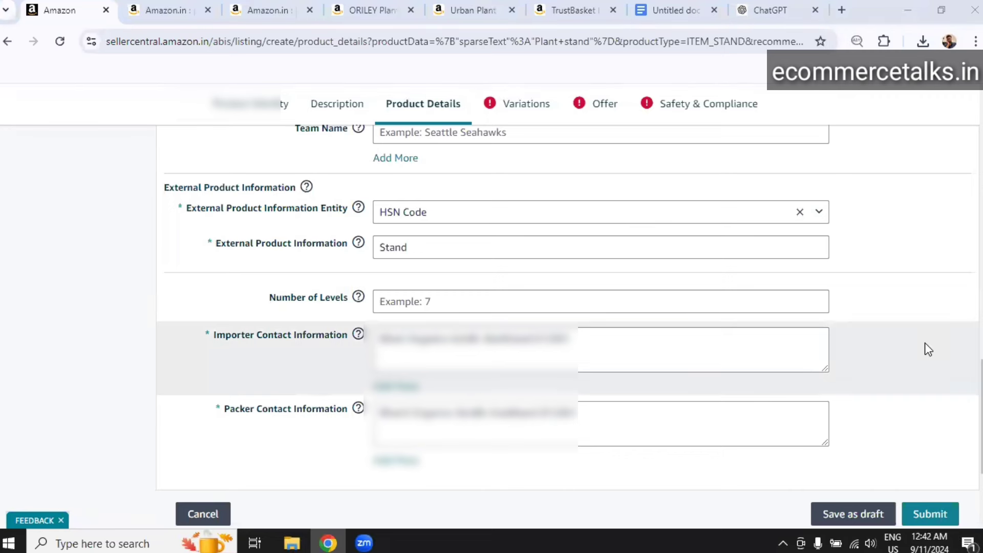
- Submit the completed Product Details and open the listing's Variations section
left_click(931, 513)
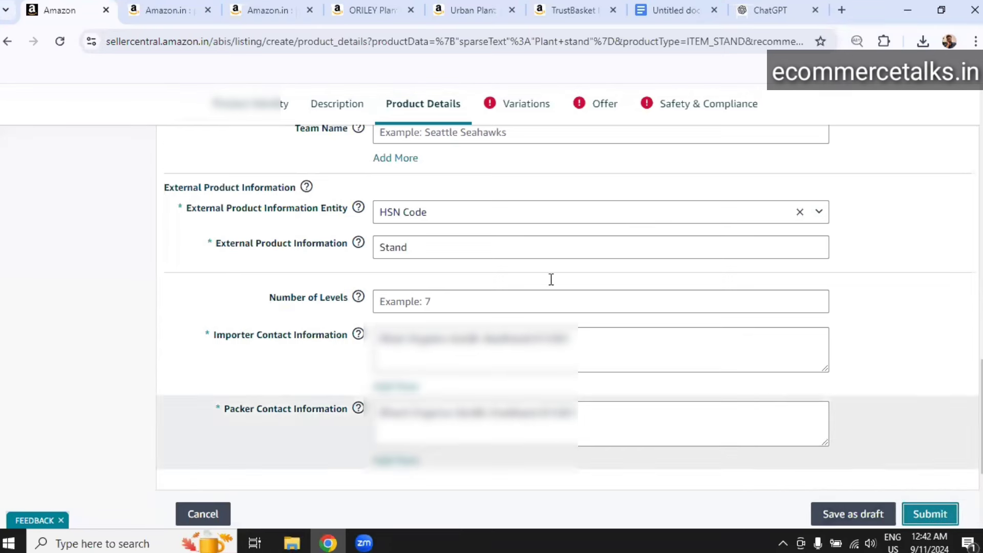
left_click(529, 110)
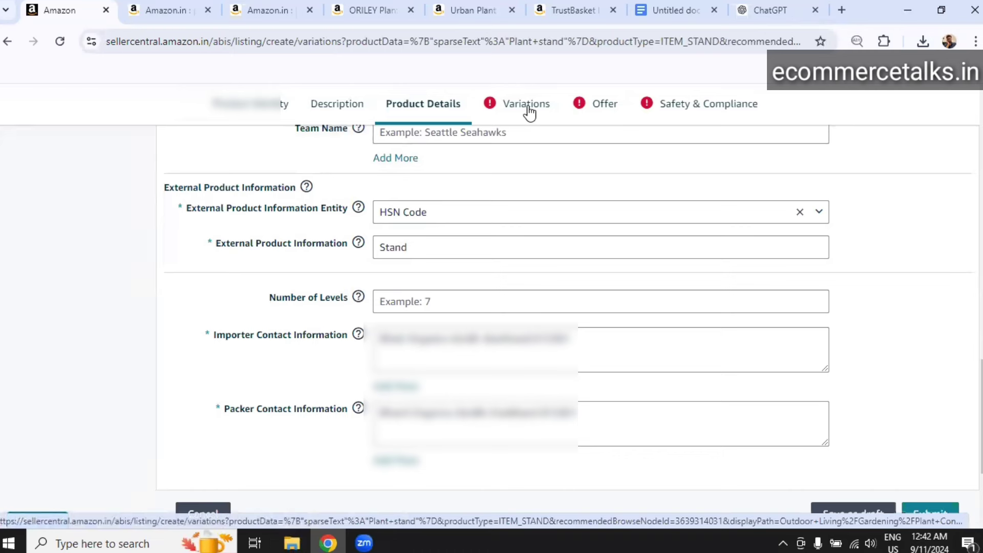
left_click(930, 514)
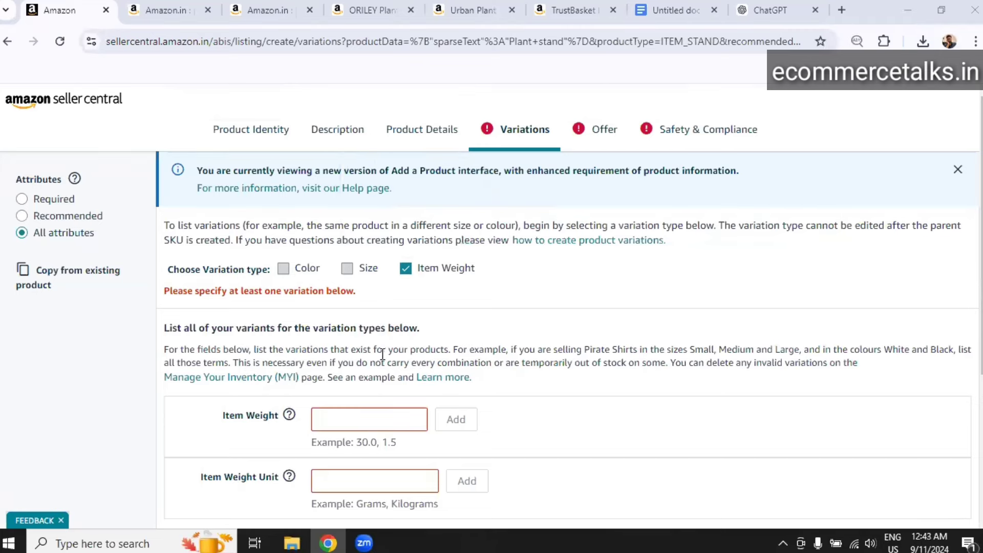
- Set the listing's variation type to Size instead of Item Weight
scroll(773, 328, "down", 2)
scroll(717, 338, "down", 2)
scroll(635, 333, "up", 4)
scroll(491, 292, "down", 2)
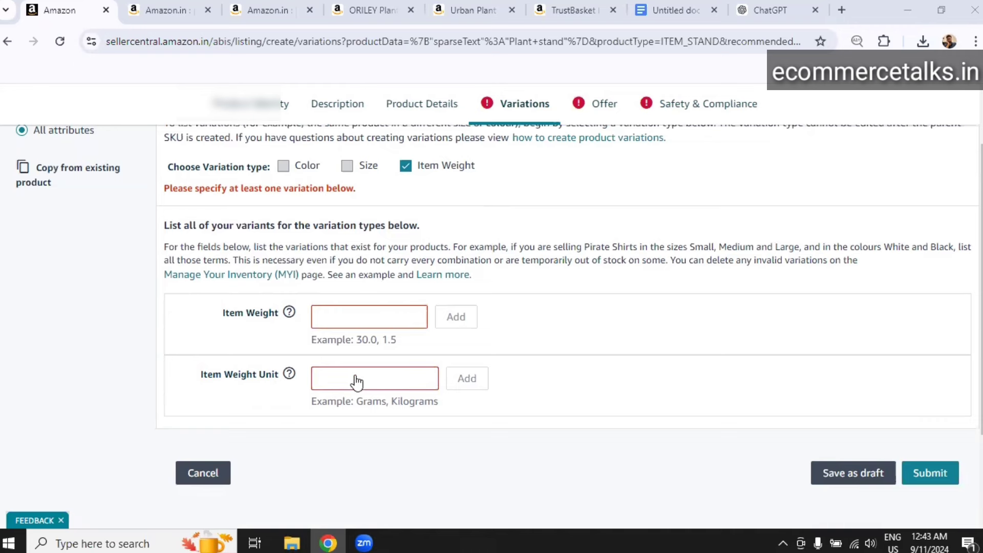
mouse_move(364, 167)
left_click(339, 163)
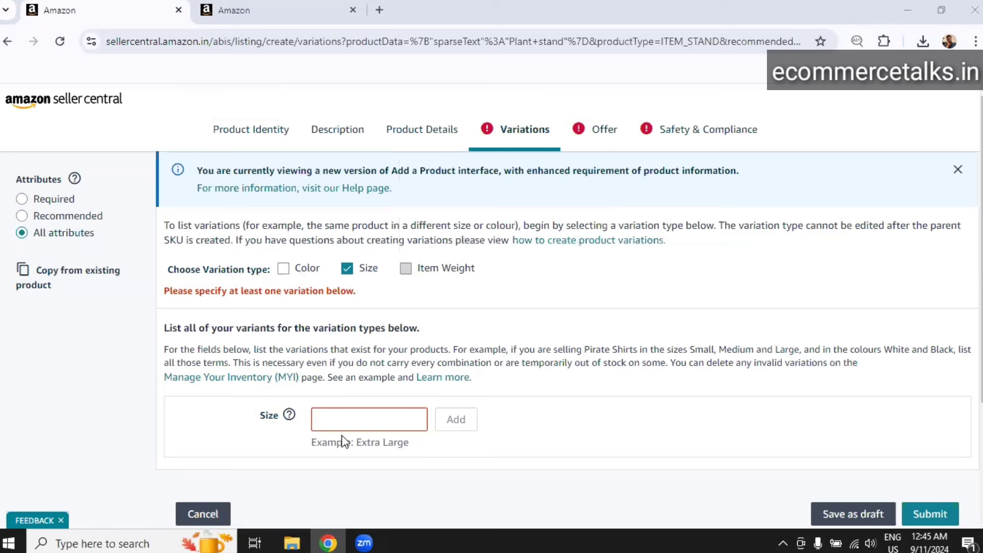
- Add "1 PCS" as the first size variant of the listing
left_click(342, 420)
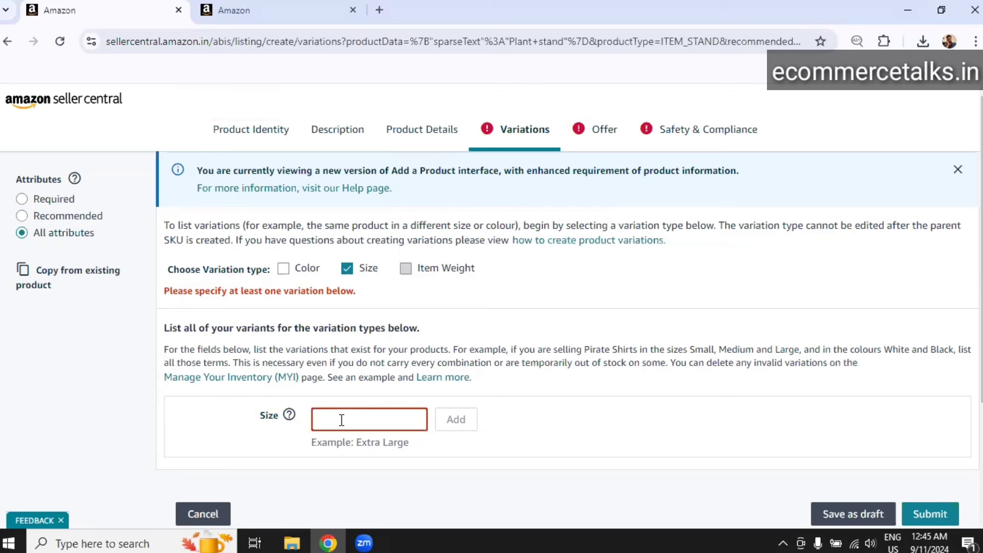
type("1pcs")
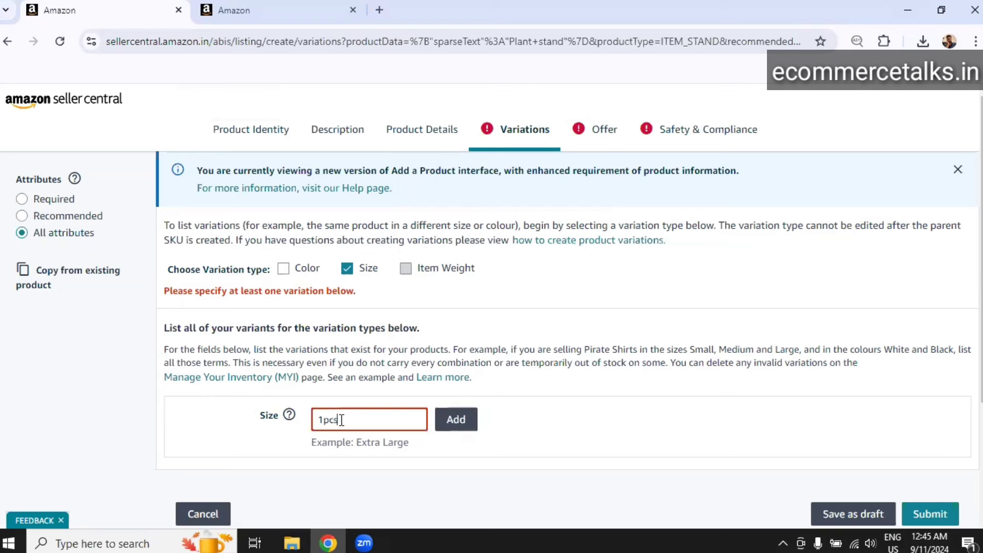
key("BackSpace")
key("BackSpace")
key("BackSpace")
type("PCS")
left_click(464, 432)
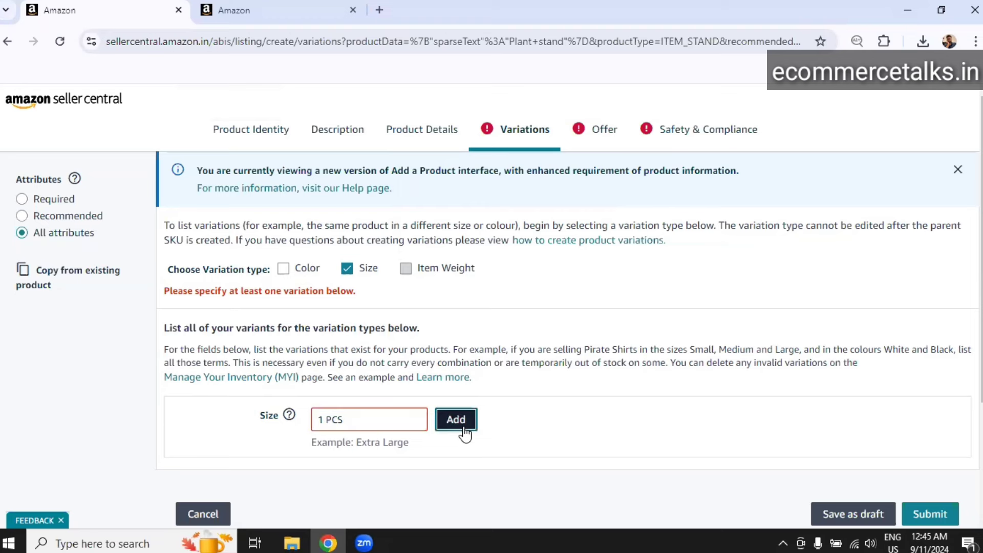
left_click(464, 432)
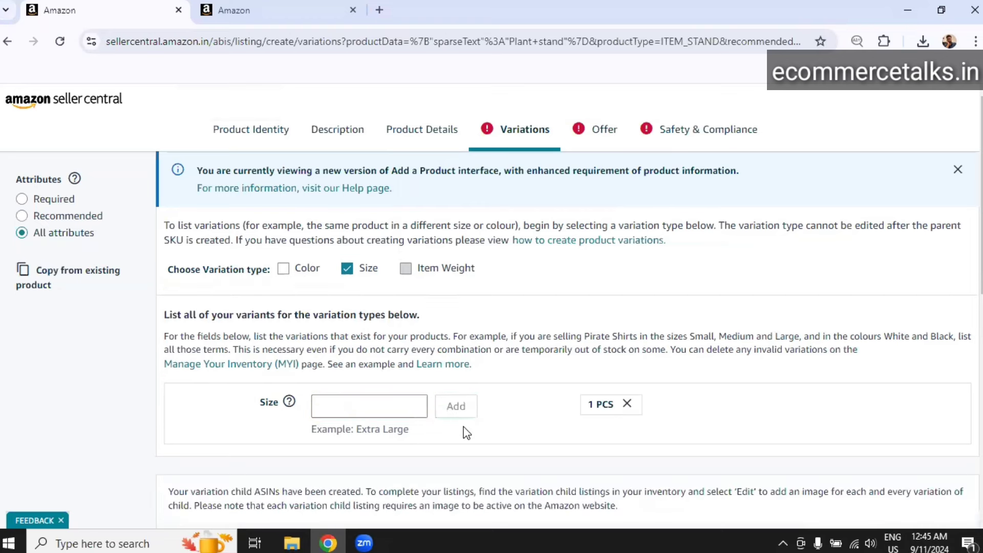
- Add two more size variants, "2 PCS" and "4 PCS"
left_click(360, 405)
type("2")
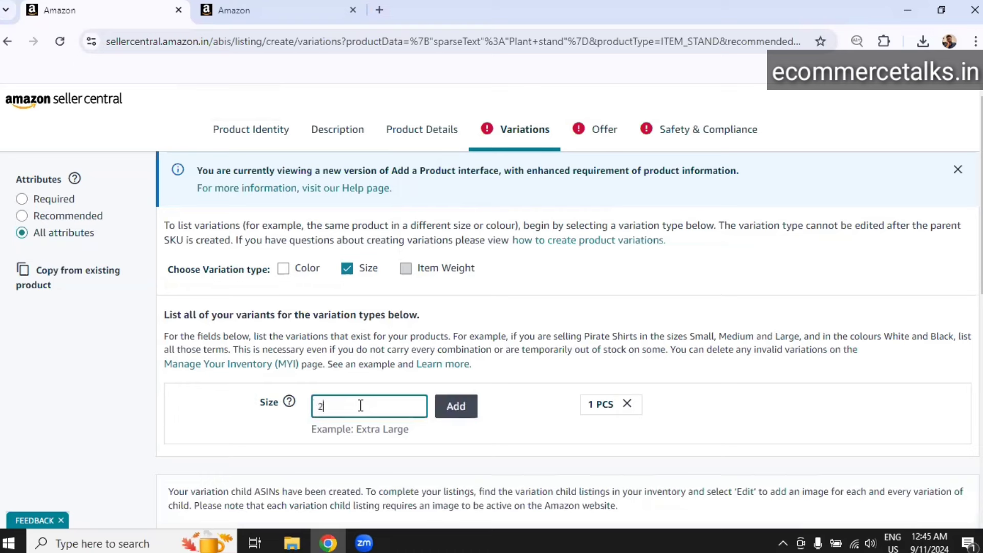
type(" PCS")
left_click(458, 407)
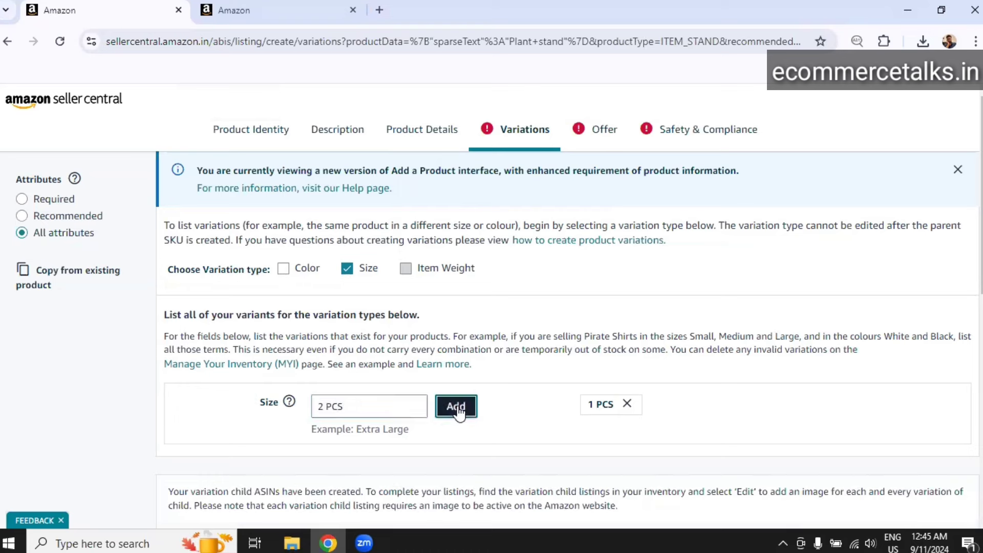
left_click(359, 413)
type("4")
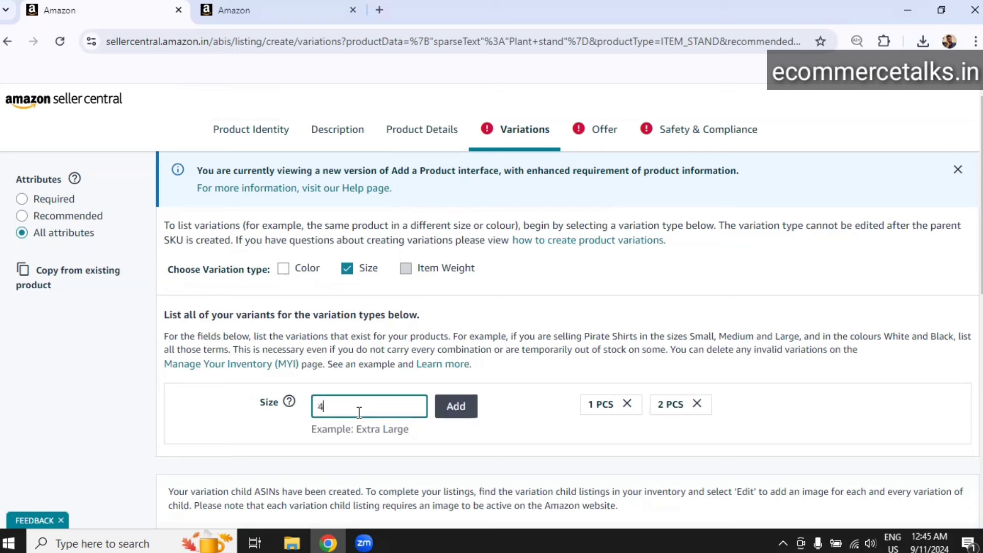
type(" PCS")
left_click(467, 407)
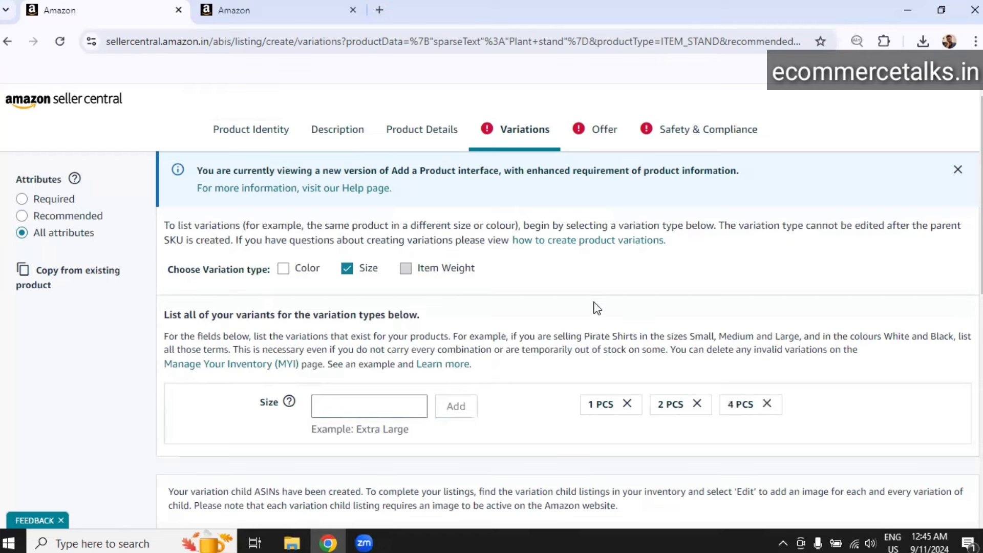
- Enter "PLANT STAND 1PCS" as the Contribution SKU of the 1 PCS variation
scroll(593, 307, "down", 3)
scroll(358, 356, "down", 3)
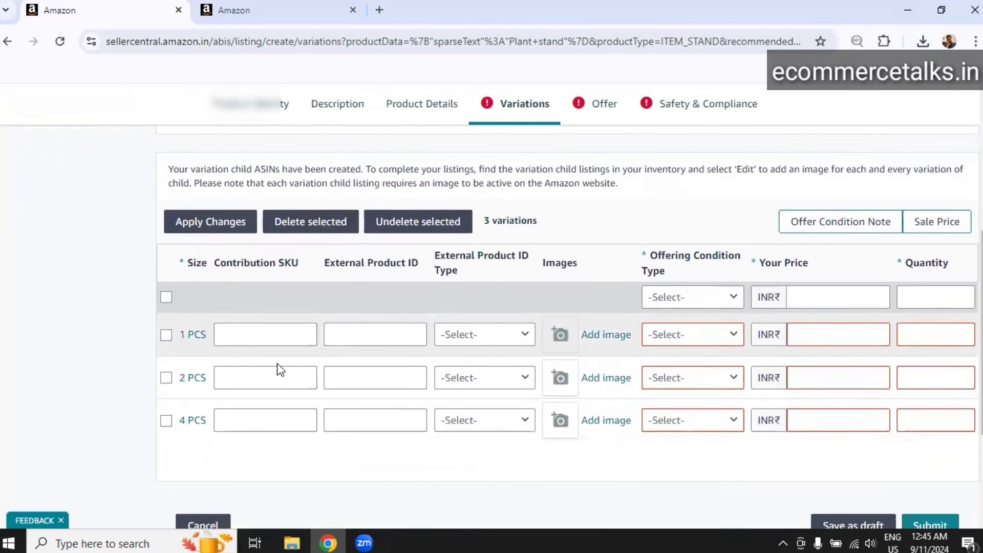
left_click(253, 335)
type("PLANT ST")
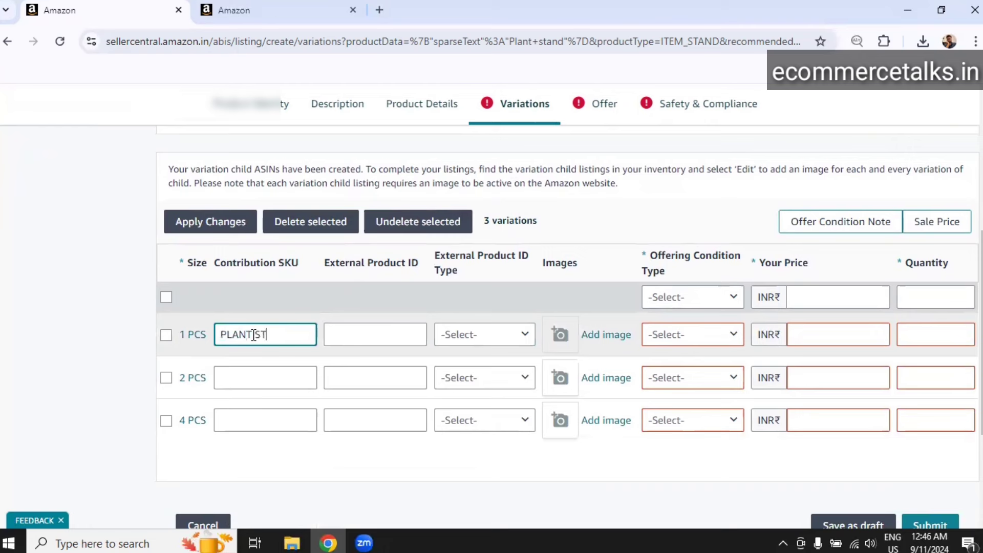
type("AND 1PCS")
- Copy the 1 PCS SKU to the other two variations and adapt it to "PLANT STAND 2PCS" and "PLANT STAND 4PCS"
triple_click(272, 331)
key("ctrl+c")
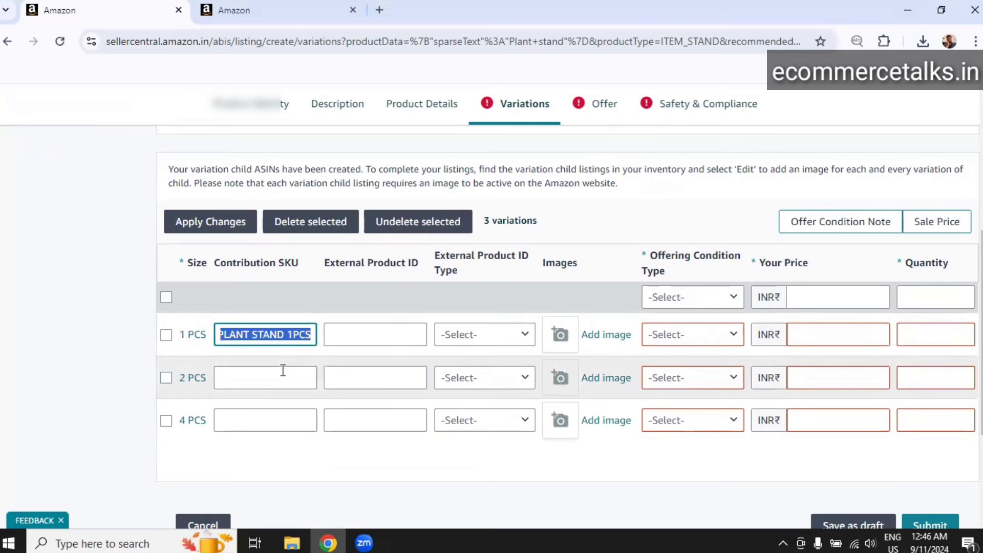
left_click(282, 376)
key("ctrl+v")
left_click(260, 419)
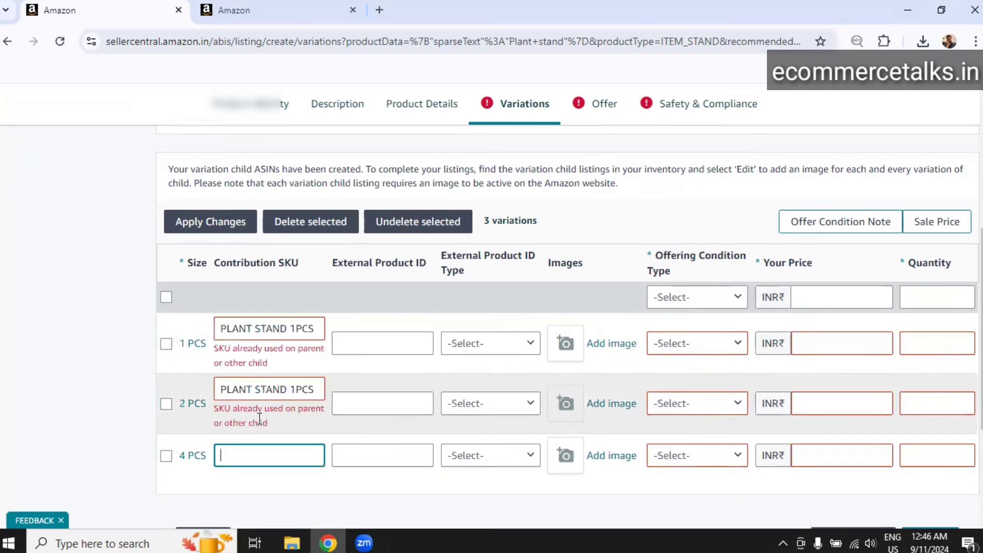
key("ctrl+v")
left_click(294, 455)
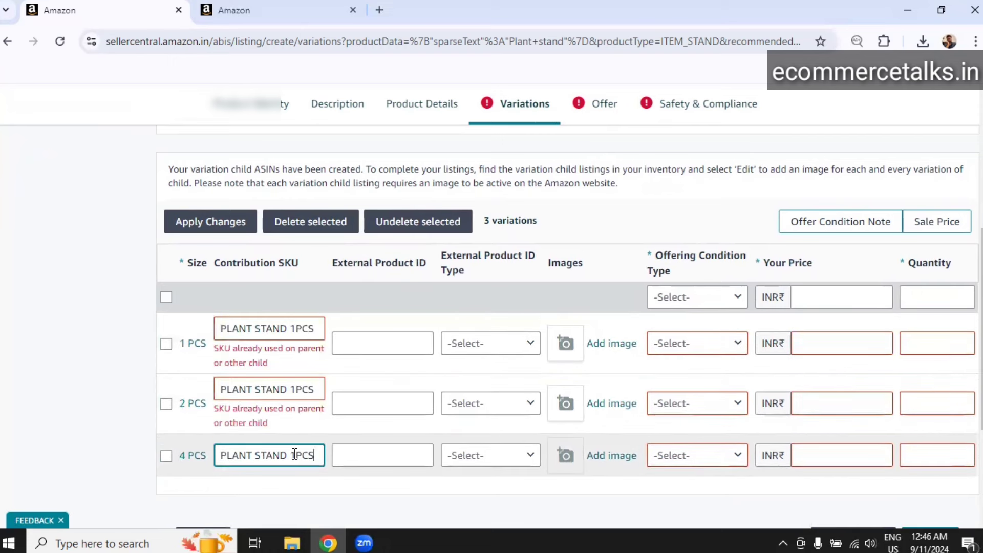
key("BackSpace")
type("4")
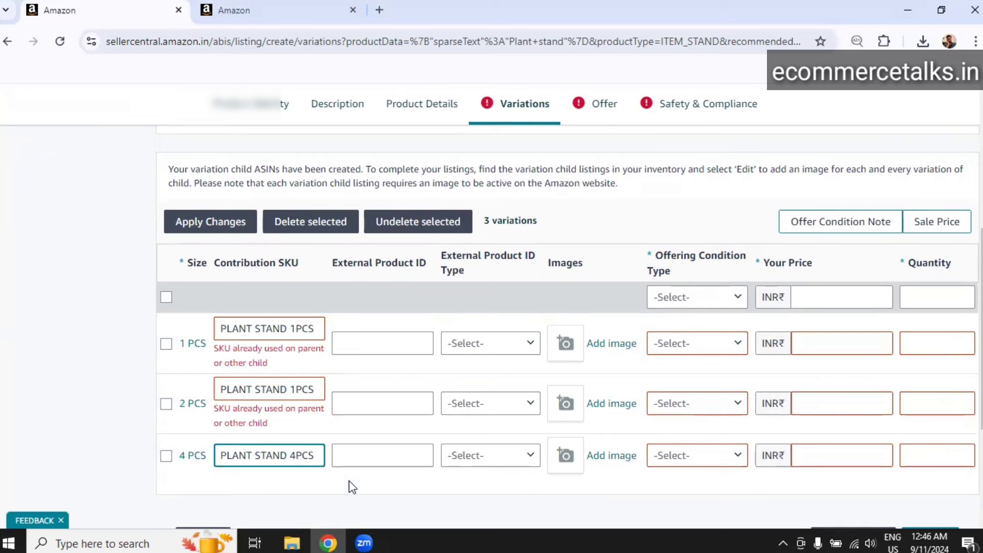
left_click(296, 389)
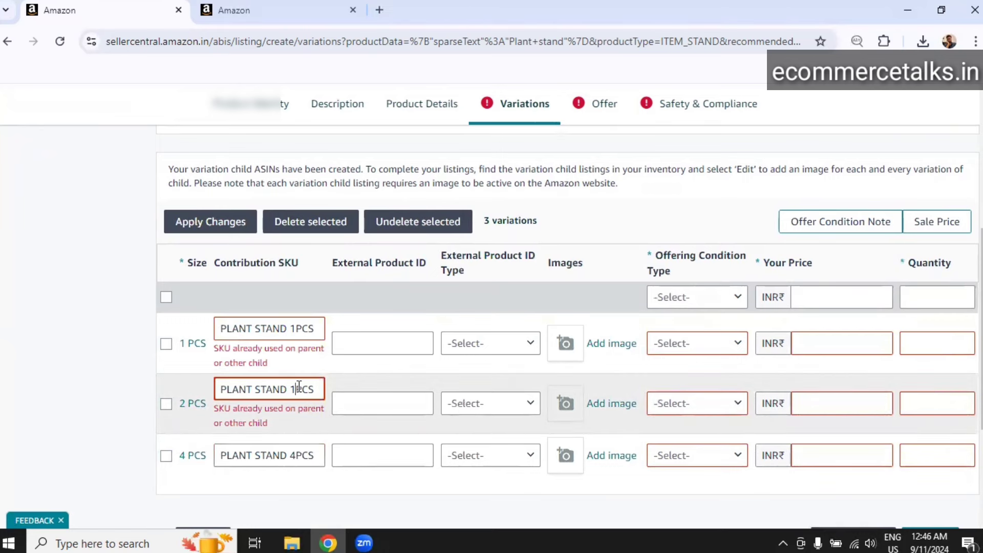
key("BackSpace")
type("2")
- Set the External Product ID Type of all three size variations to UPC/EAN/GTIN
left_click(397, 345)
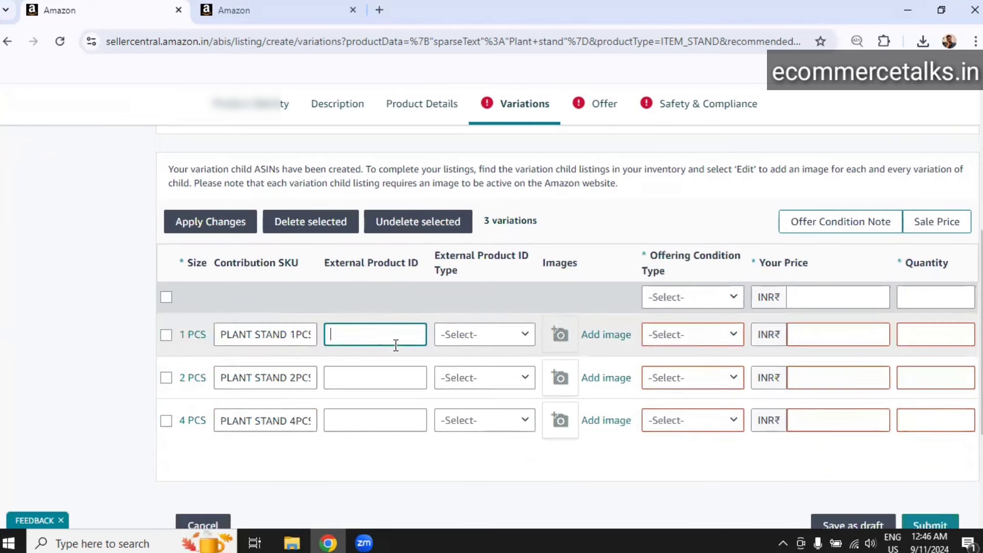
left_click(497, 338)
left_click(490, 360)
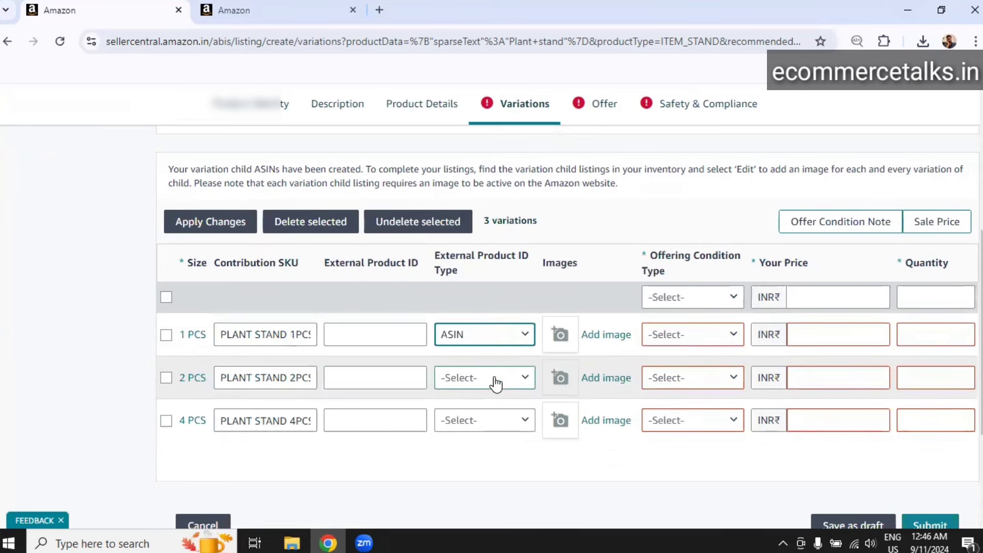
left_click(485, 336)
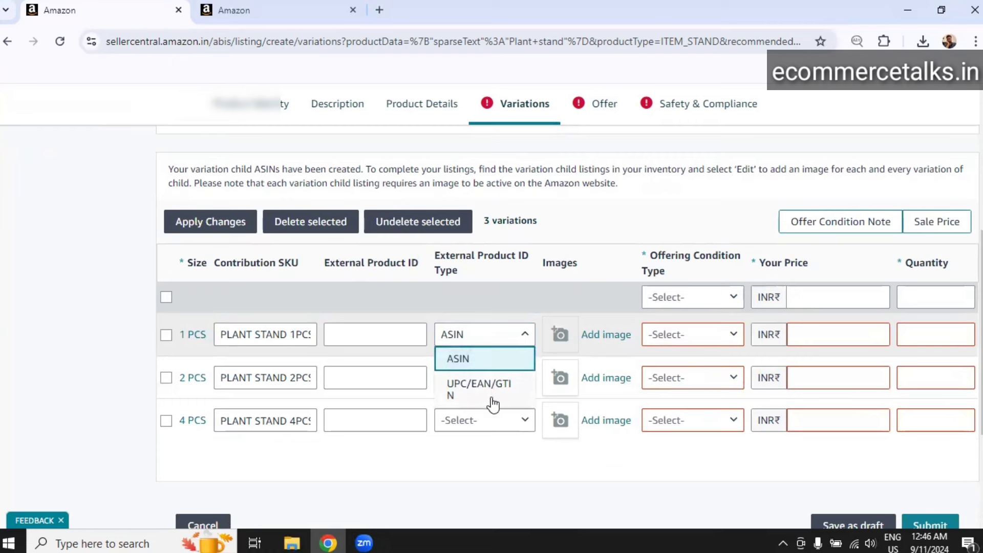
left_click(486, 390)
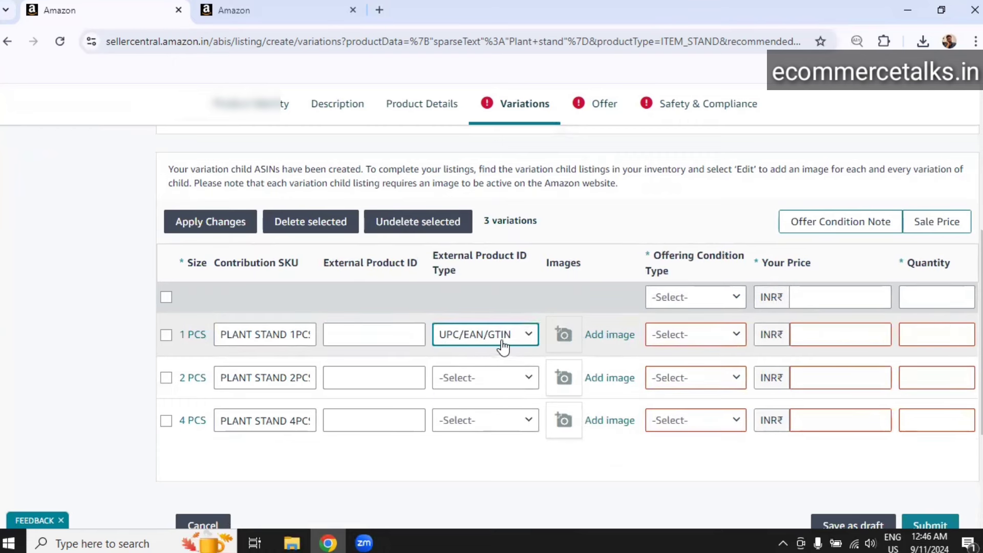
left_click(517, 379)
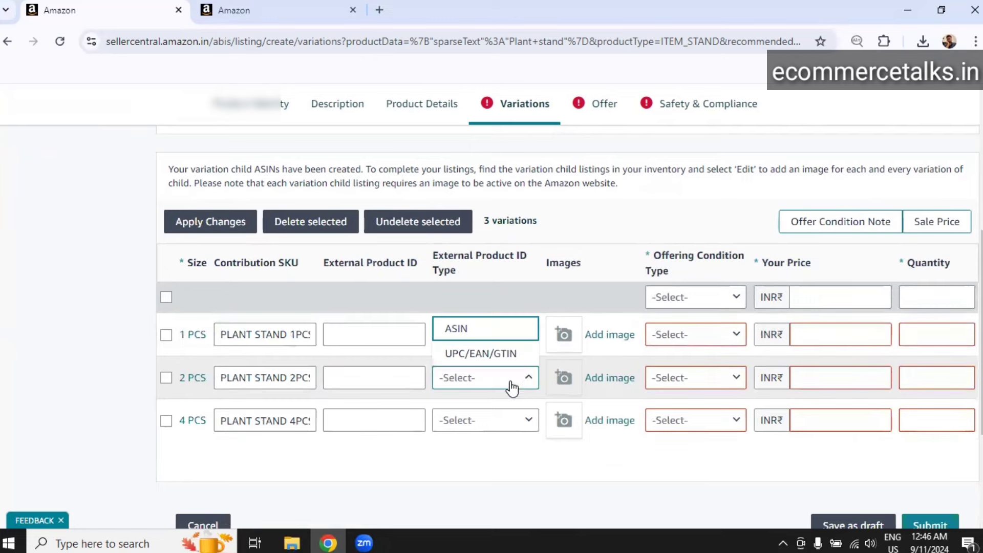
left_click(504, 353)
left_click(506, 423)
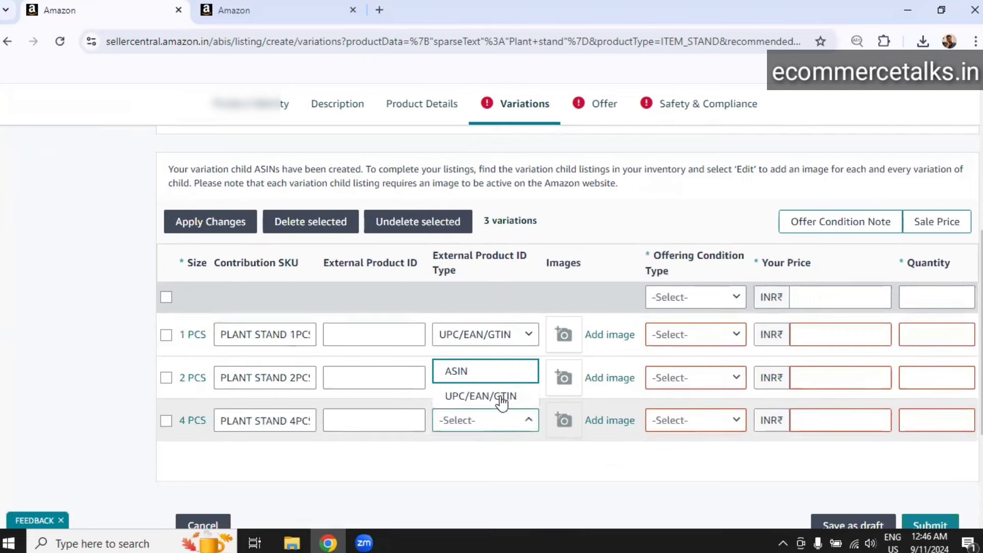
left_click(500, 397)
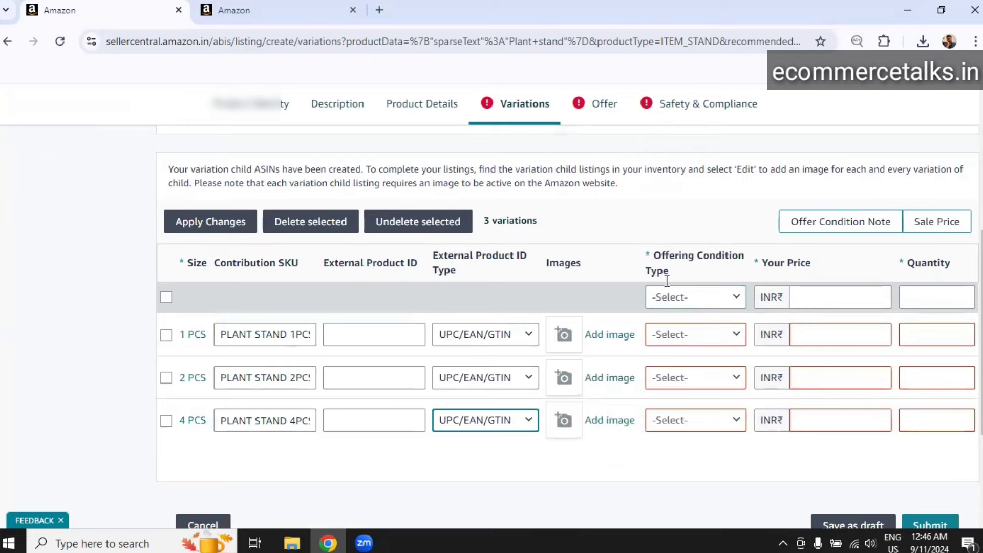
- Set the Offering Condition Type of the 1, 2 and 4 PCS variations to New
left_click(687, 345)
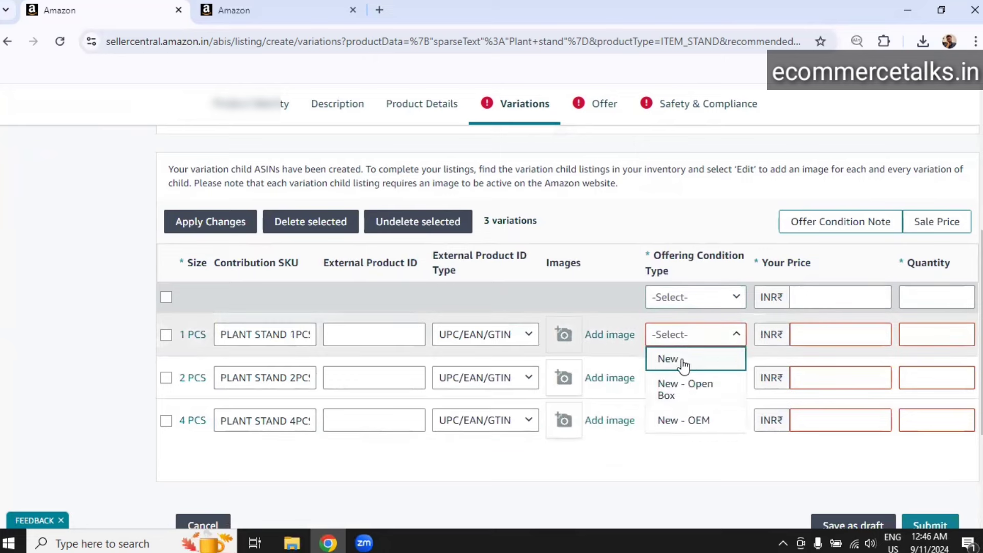
left_click(683, 365)
left_click(685, 378)
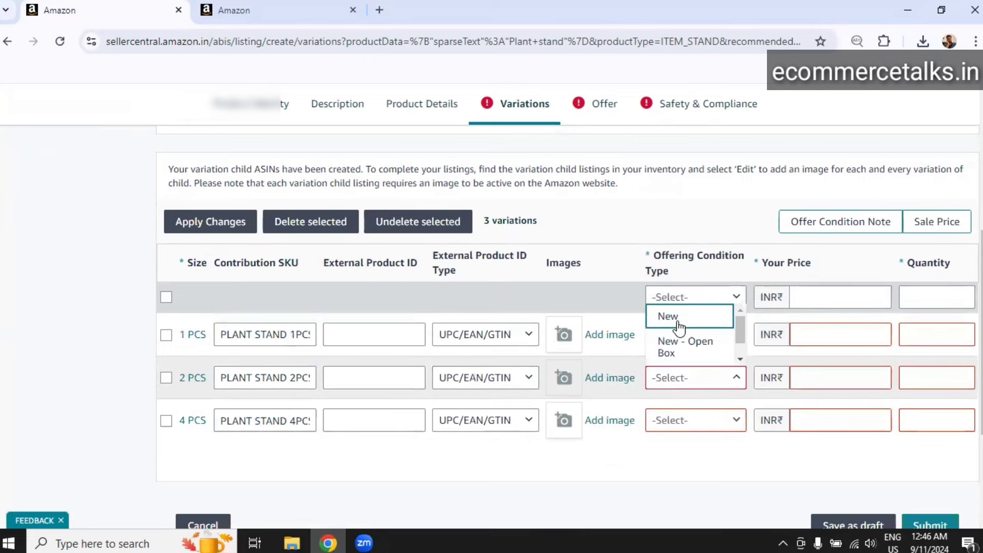
left_click(679, 320)
left_click(692, 433)
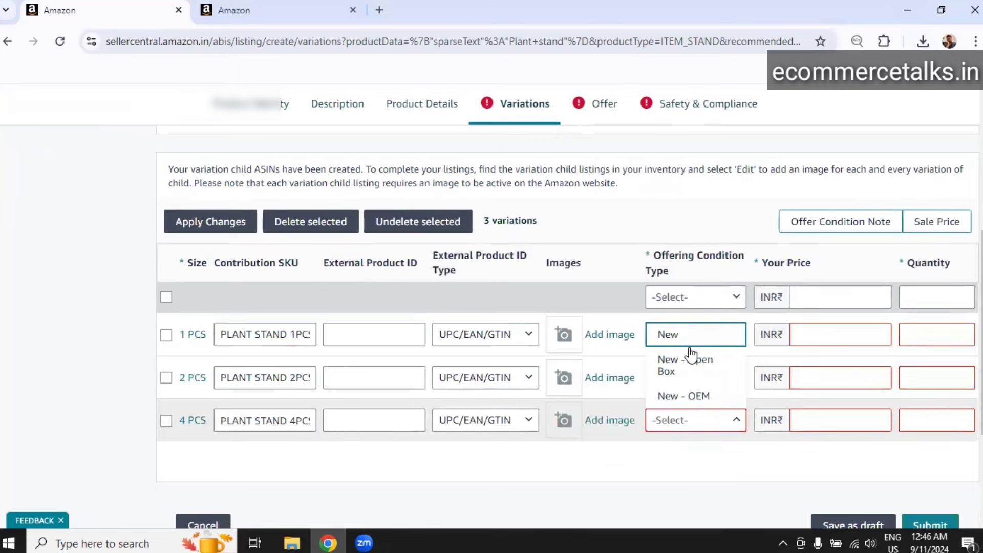
left_click(687, 336)
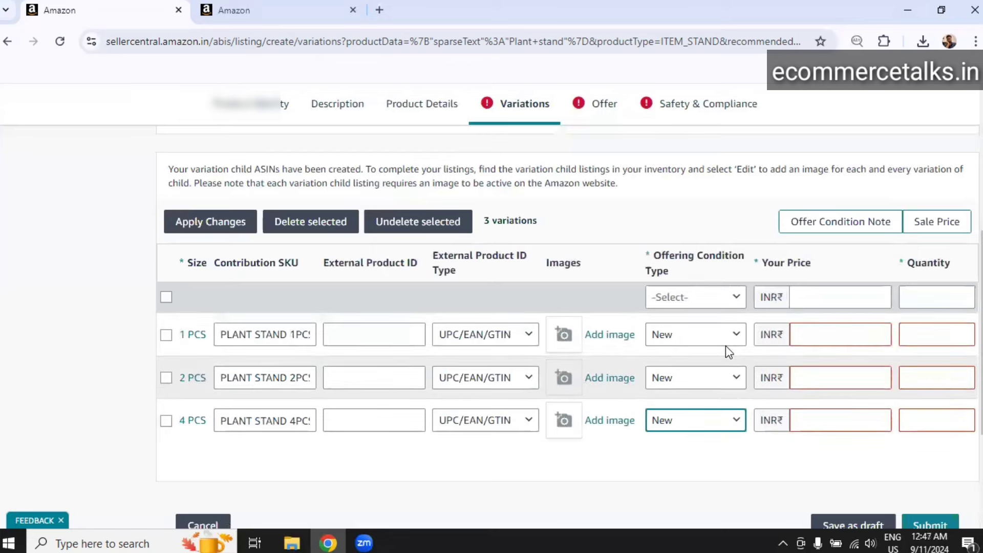
- Price the variations at INR 299 for 1 PCS, 499 for 2 PCS and 799 for 4 PCS
left_click(812, 337)
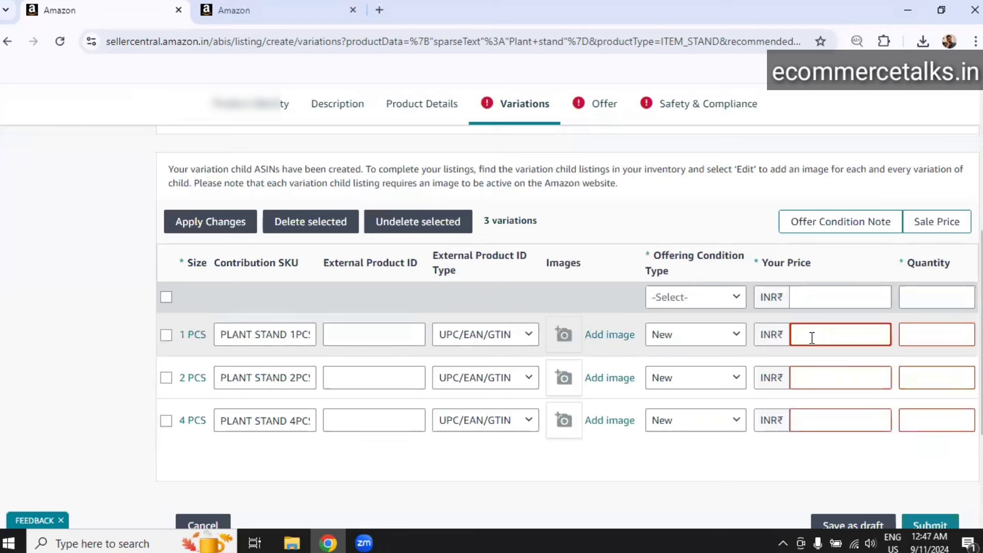
type("299")
left_click(819, 375)
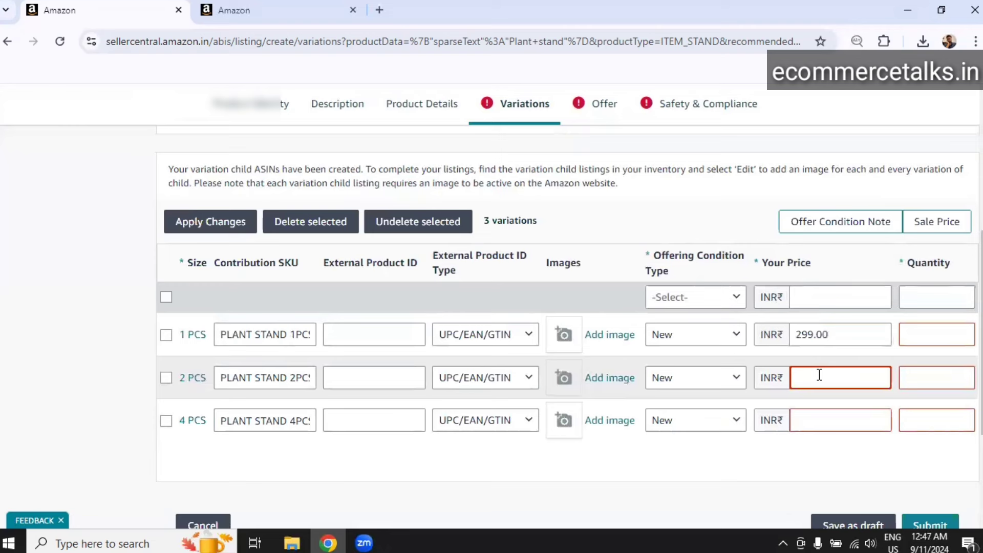
type("5")
key("BackSpace")
type("499")
left_click(821, 427)
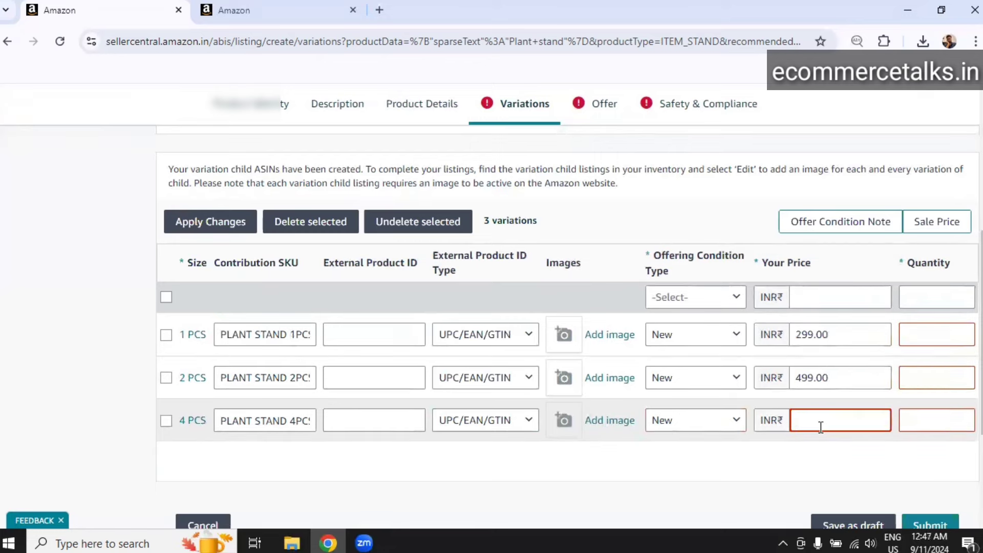
type("799")
- Set the quantity of each of the three size variations to 100
left_click(919, 335)
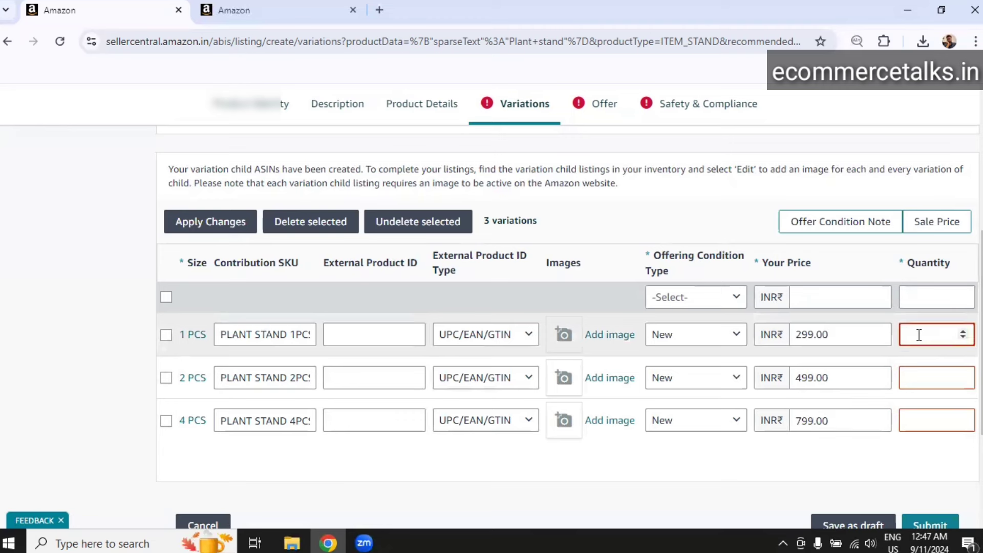
type("100")
left_click(921, 379)
type("1")
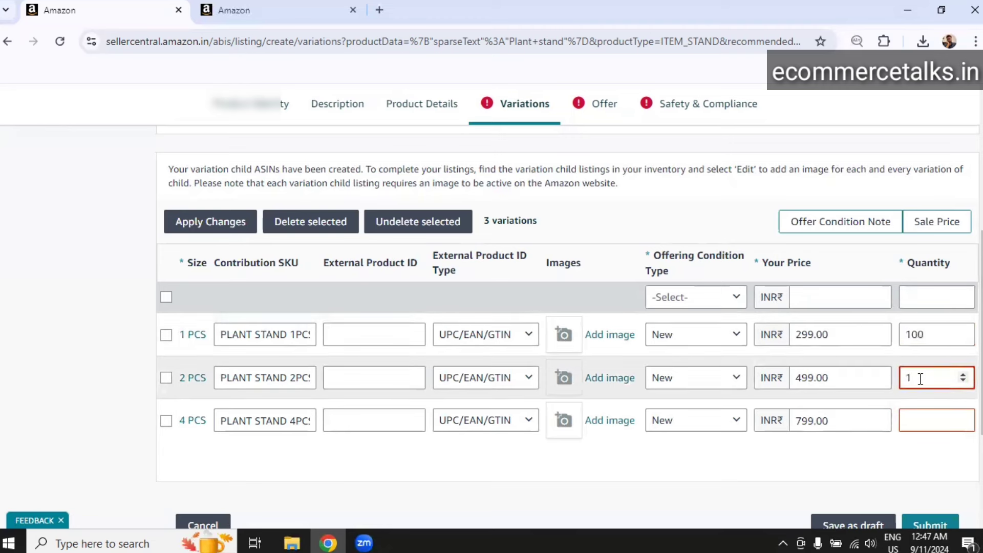
type("00")
type("100")
scroll(912, 411, "down", 3)
scroll(735, 369, "up", 3)
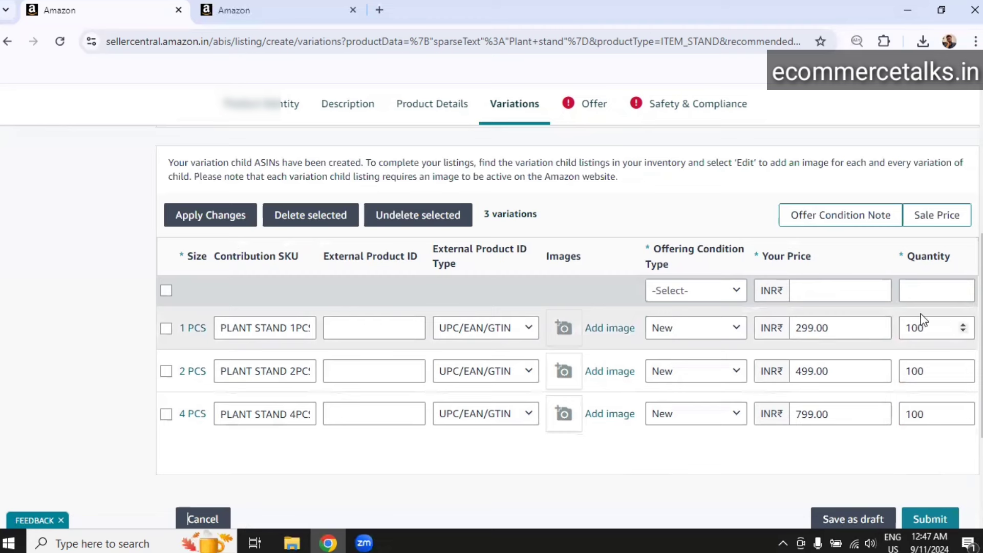
- Submit the completed Variations section of the listing
left_click(808, 328)
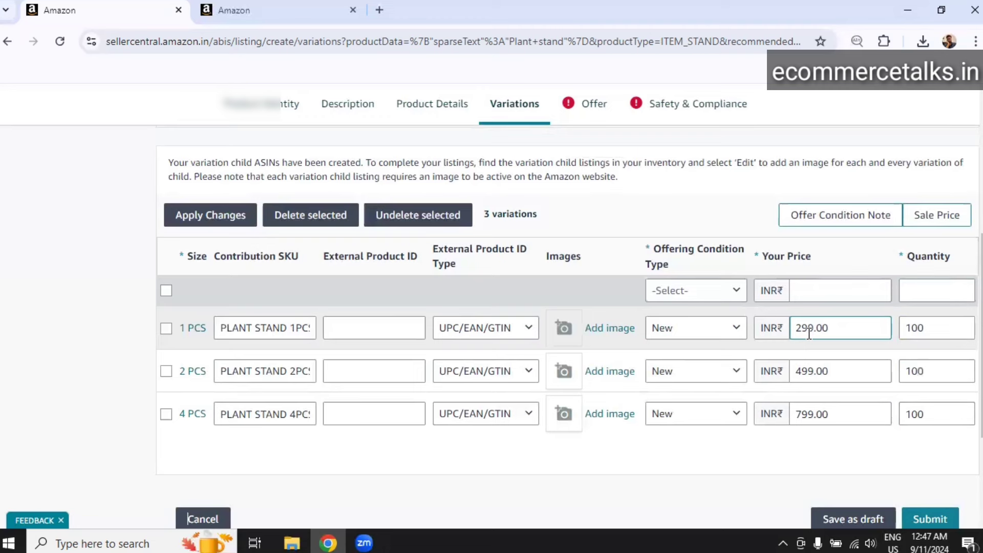
left_click(656, 231)
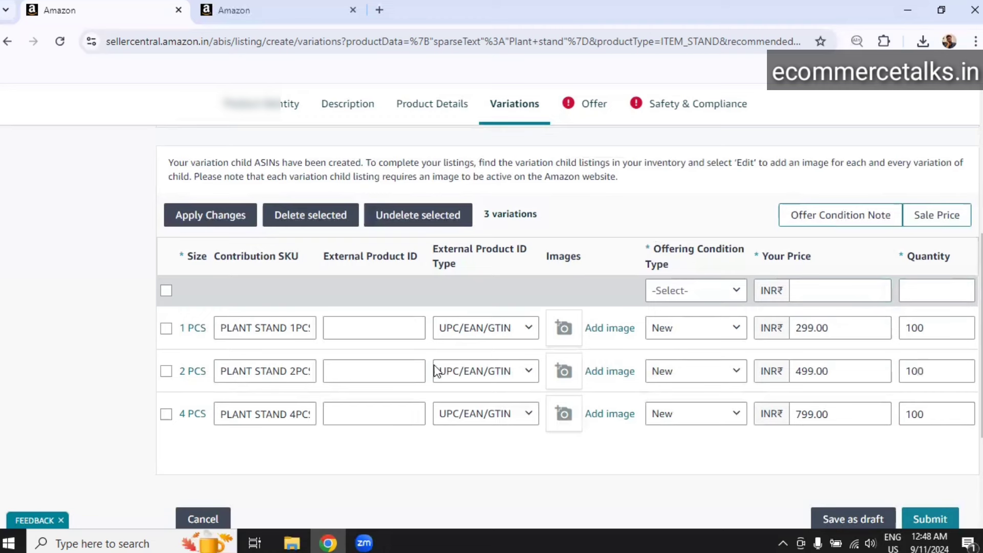
left_click(928, 519)
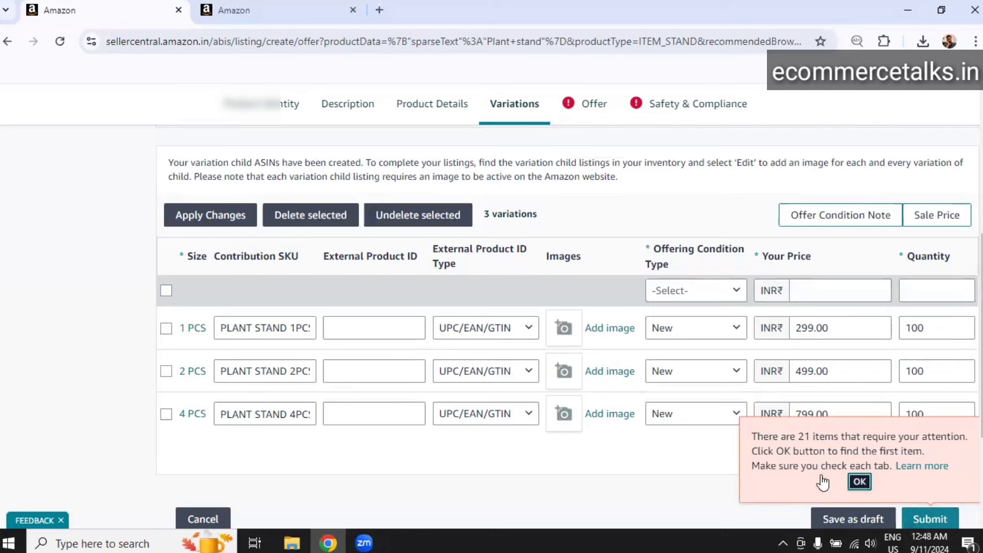
- Dismiss the attention notice and set the Handling Time in the Offer section to 2
left_click(861, 481)
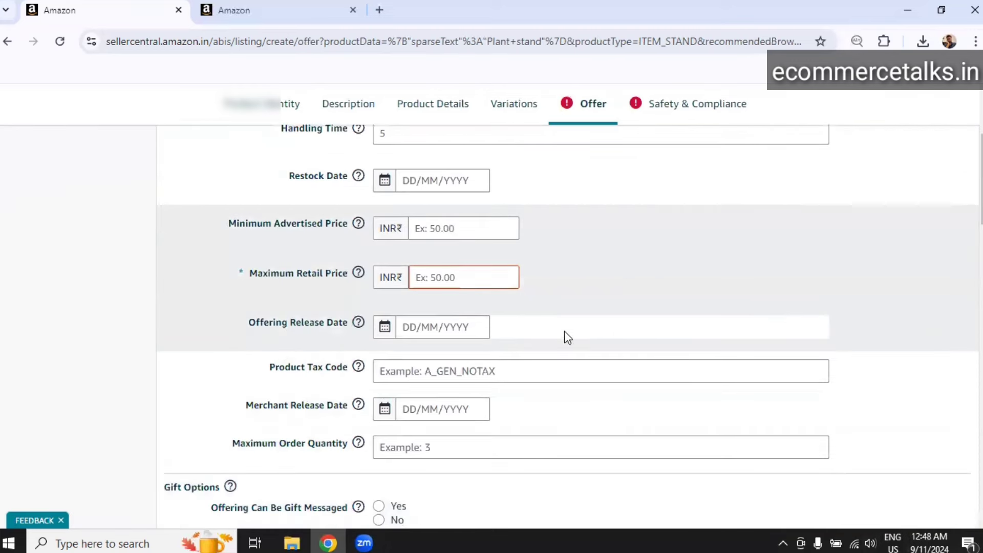
scroll(549, 333, "up", 3)
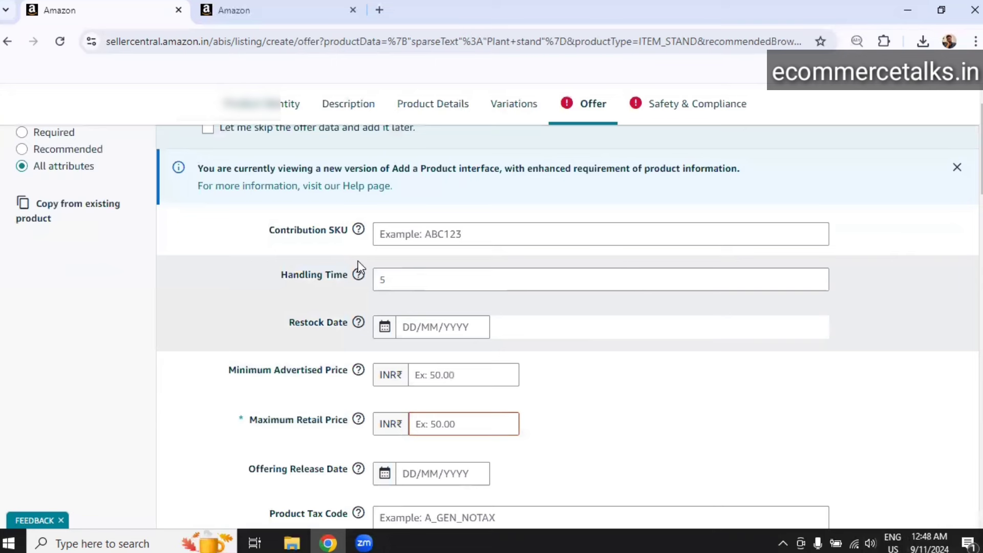
scroll(410, 277, "up", 1)
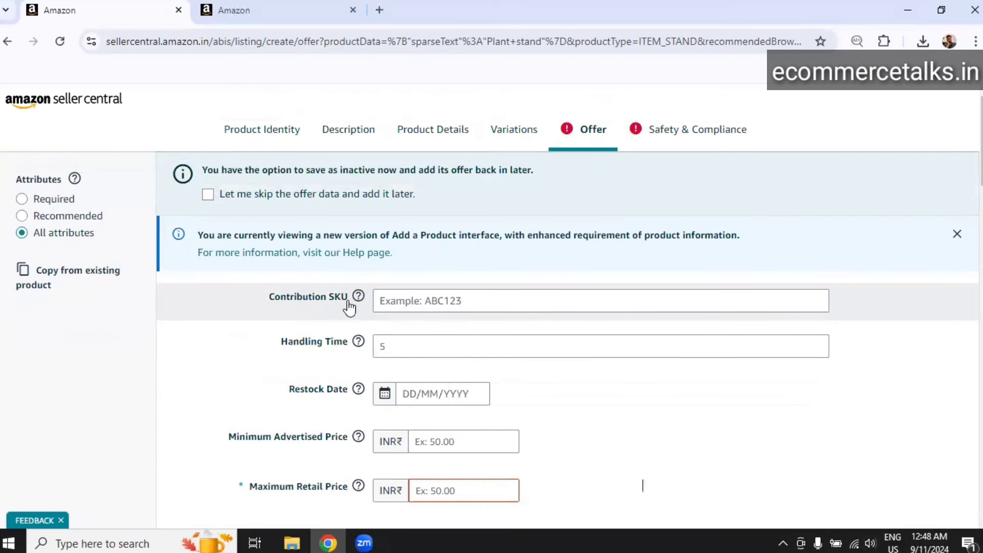
mouse_move(271, 300)
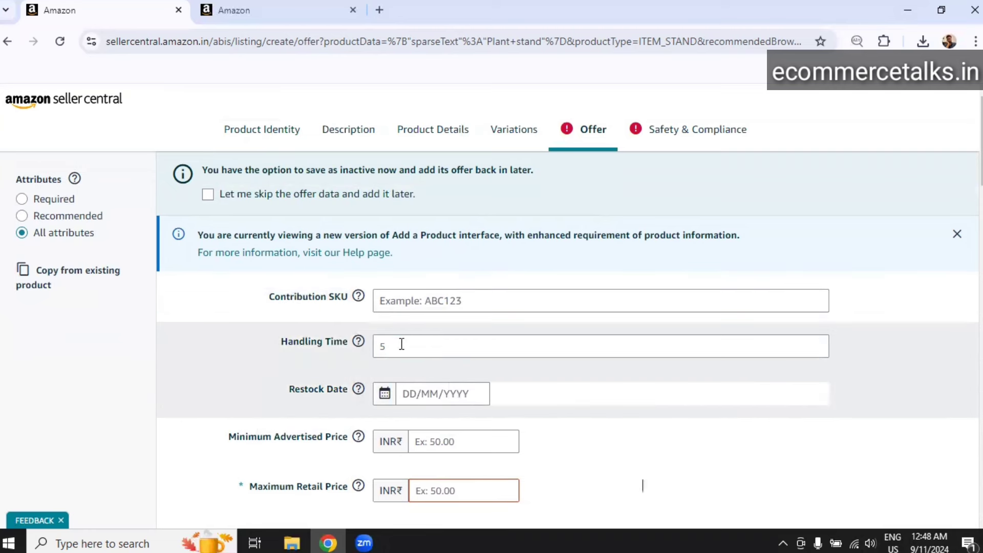
left_click(401, 345)
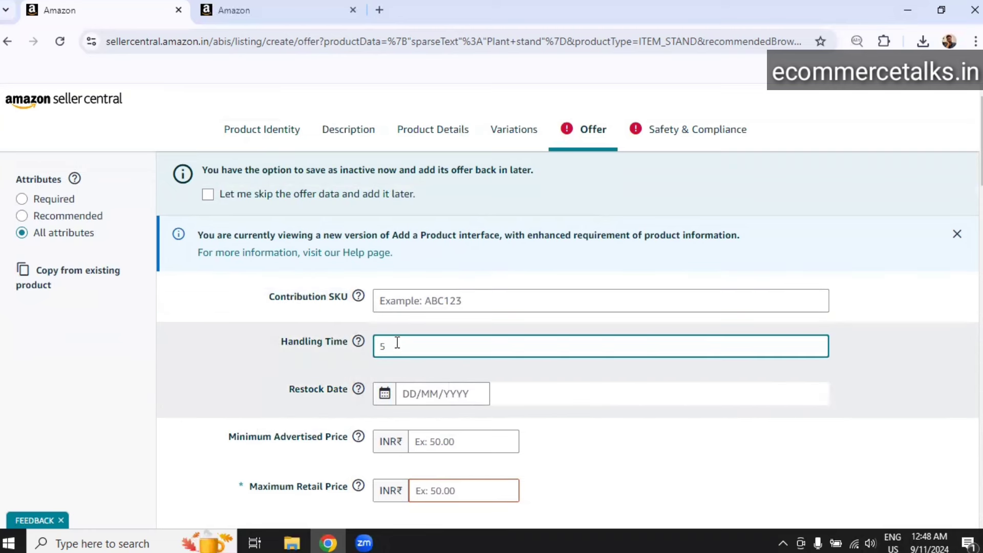
key("BackSpace")
type("2")
- Enter INR 1499 as both the Minimum Advertised Price and the Maximum Retail Price of the offer
scroll(330, 375, "down", 2)
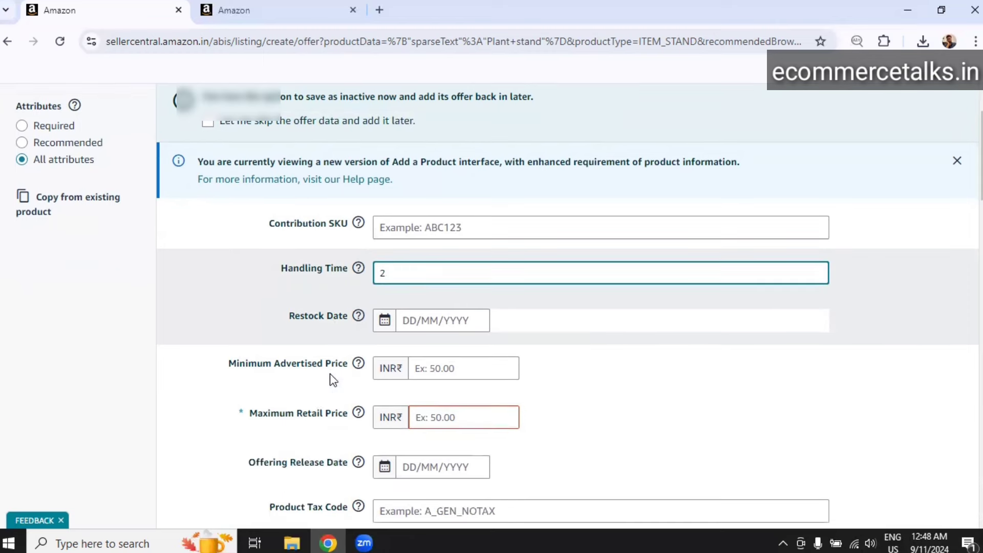
scroll(450, 423, "down", 1)
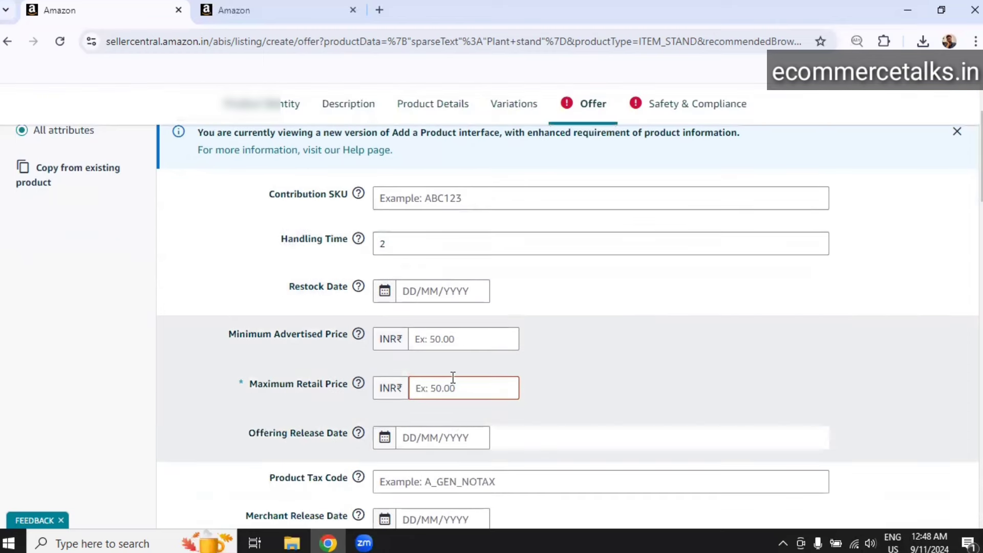
left_click(447, 337)
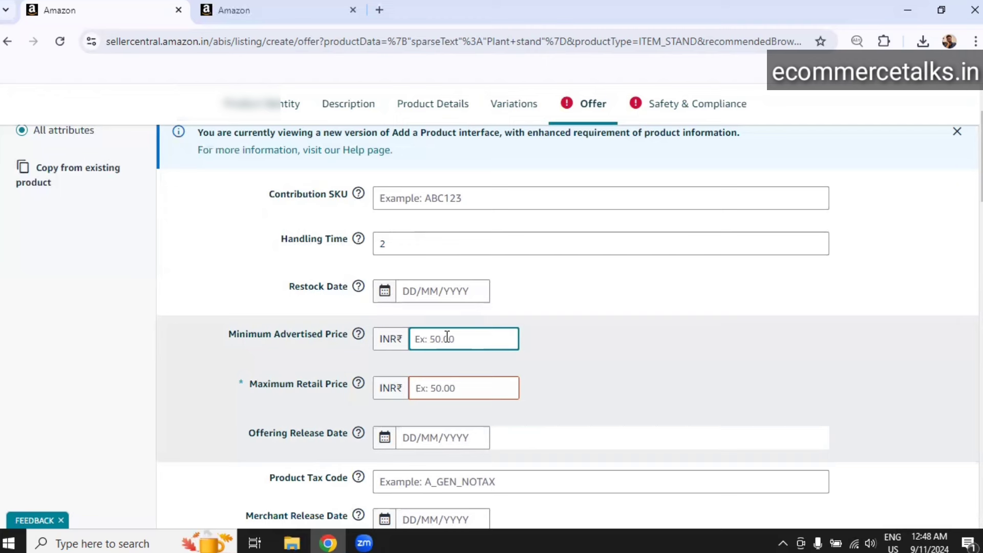
type("1499")
left_click(445, 388)
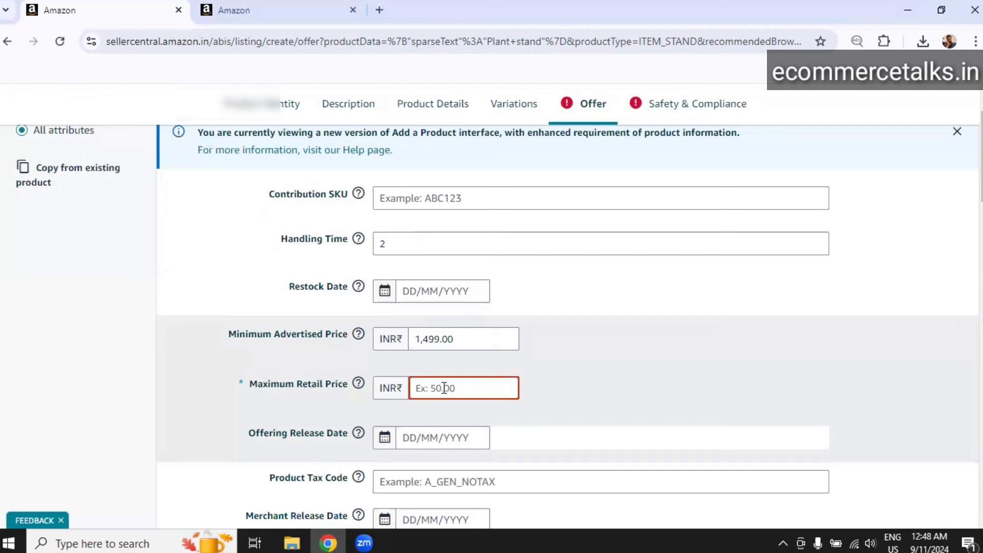
type("1499")
- Clear the Minimum Advertised Price of the offer
left_click(470, 340)
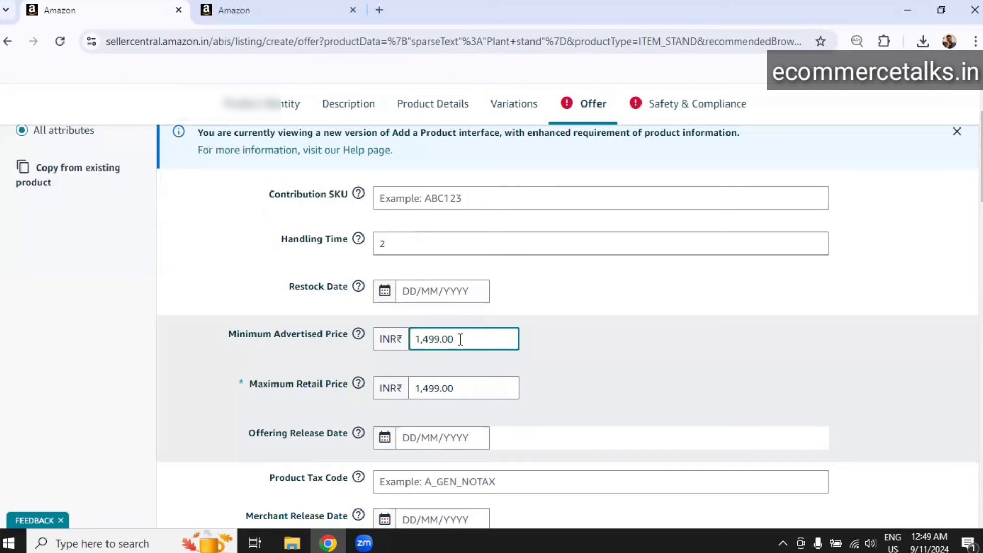
key("ctrl+a")
key("BackSpace")
left_click(608, 353)
- Set the offer's Product Tax Code to A_GEN_SUPERREDUCED
scroll(608, 353, "down", 1)
scroll(608, 354, "down", 3)
left_click(471, 341)
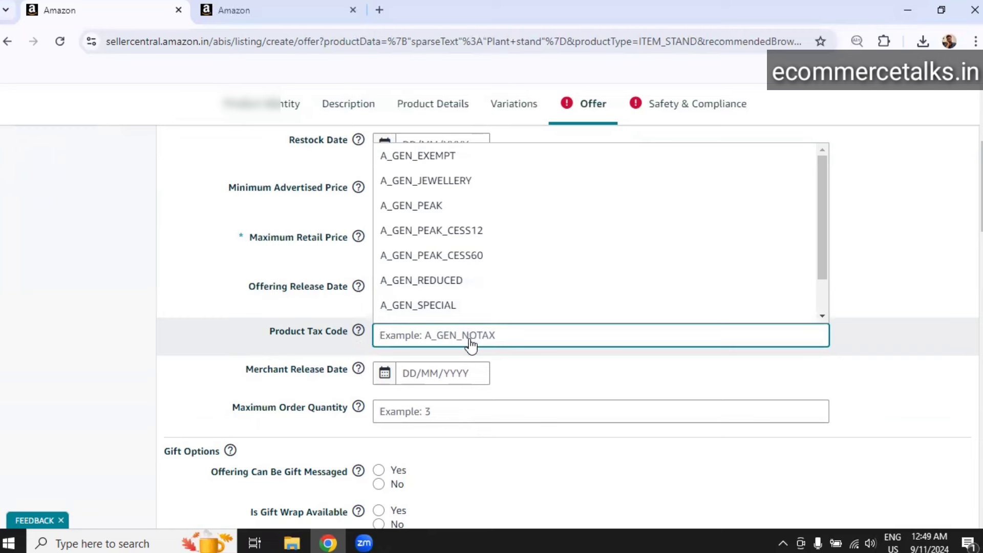
type("SUP")
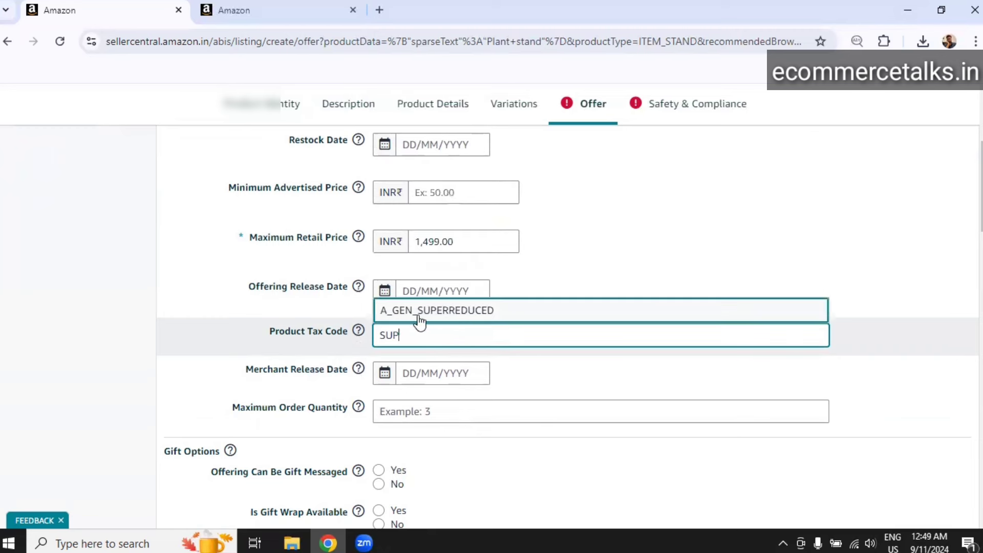
left_click(471, 318)
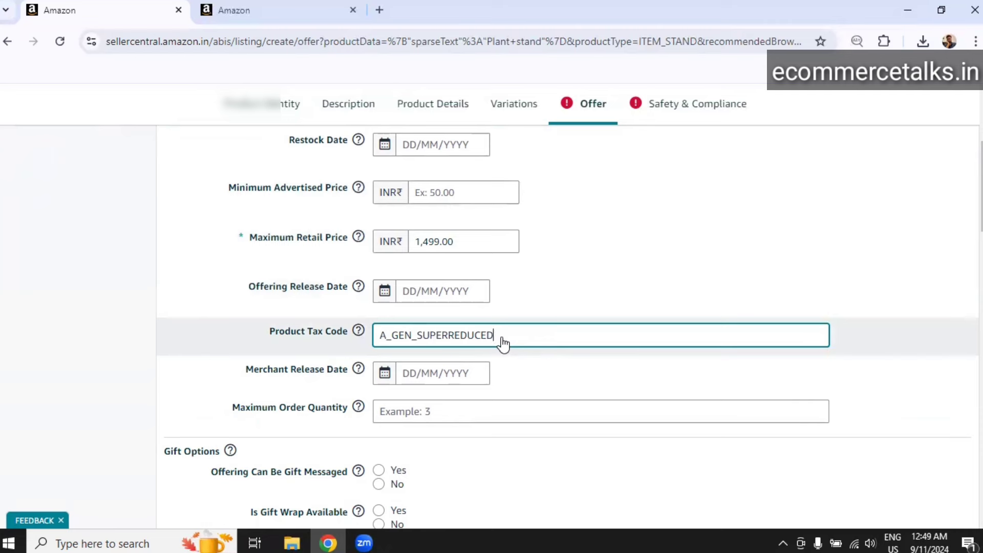
- Choose the Merchant Fulfilled option (Self Ship or Easy Ship) as the offer's Fulfillment Channel
scroll(503, 344, "down", 1)
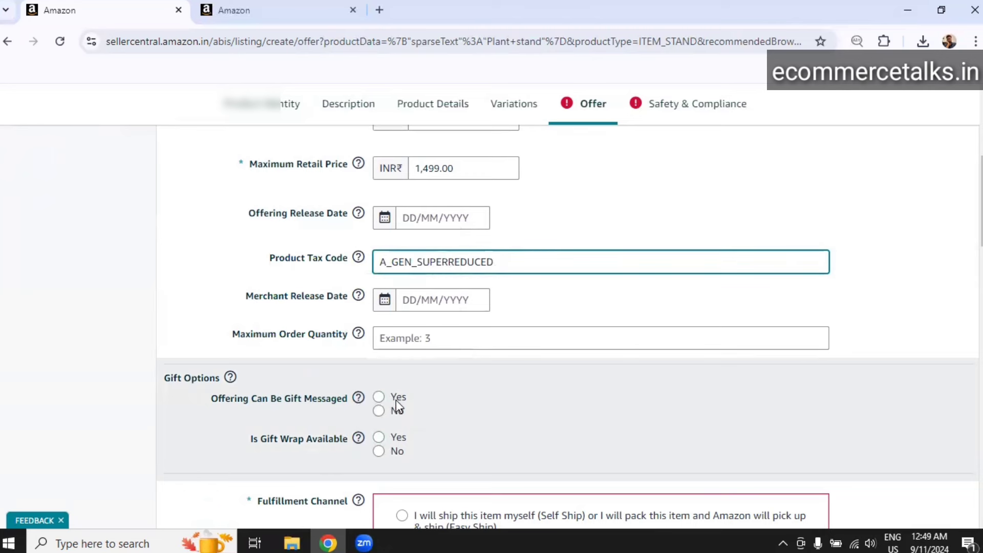
scroll(431, 411, "down", 1)
scroll(398, 401, "up", 1)
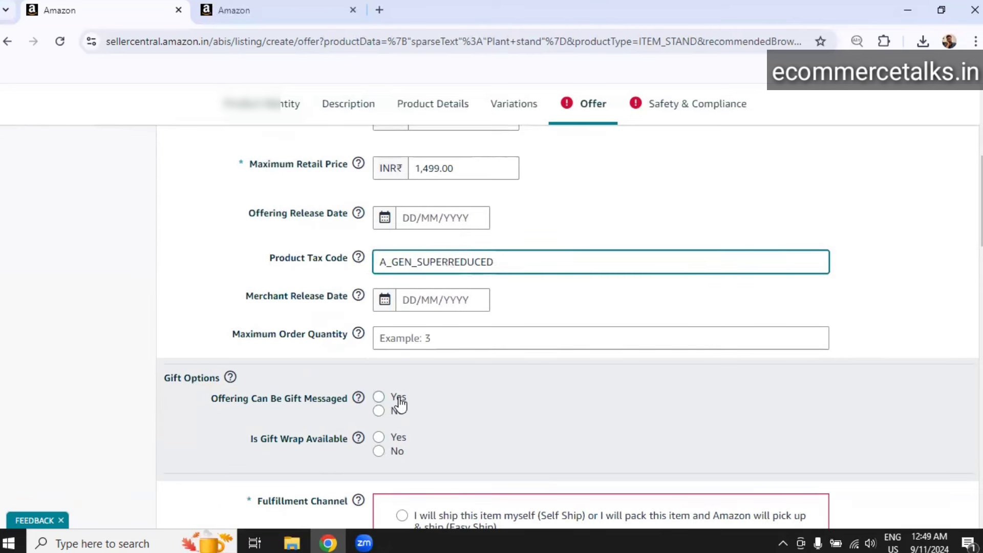
scroll(403, 407, "down", 1)
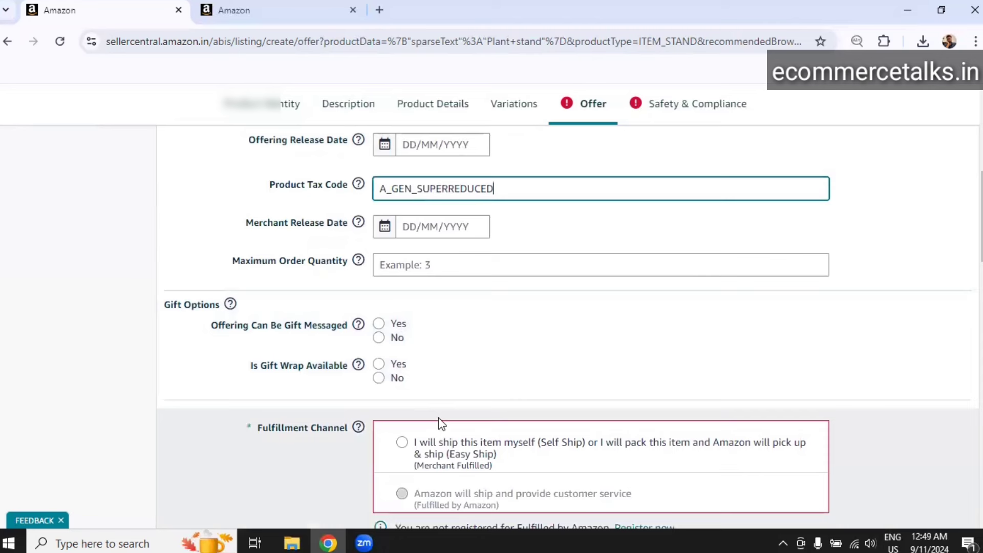
scroll(438, 419, "down", 1)
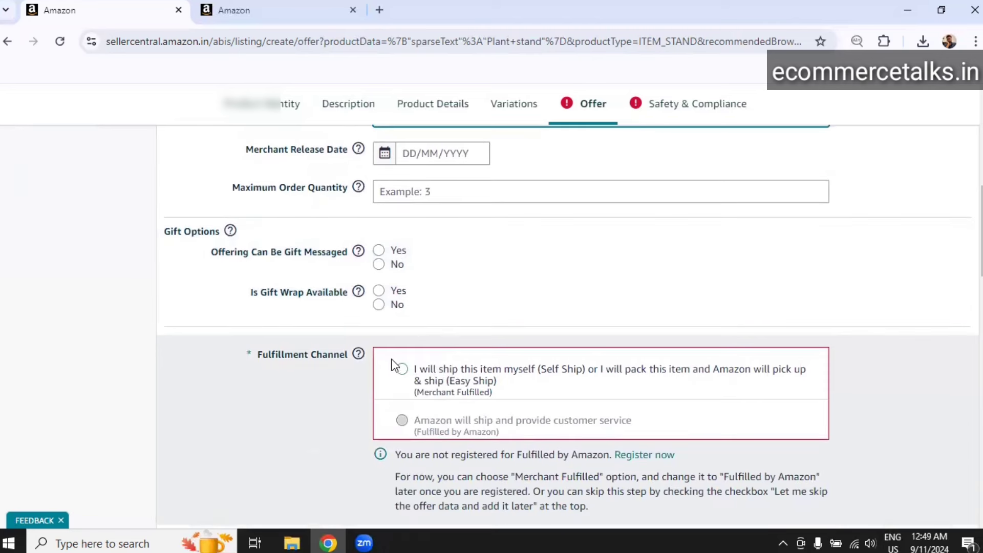
left_click(408, 373)
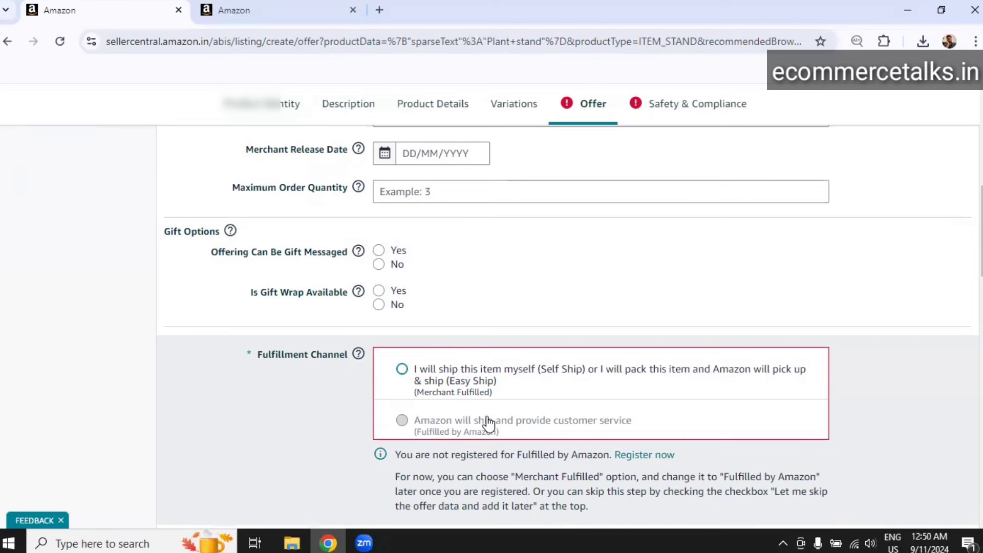
left_click(493, 351)
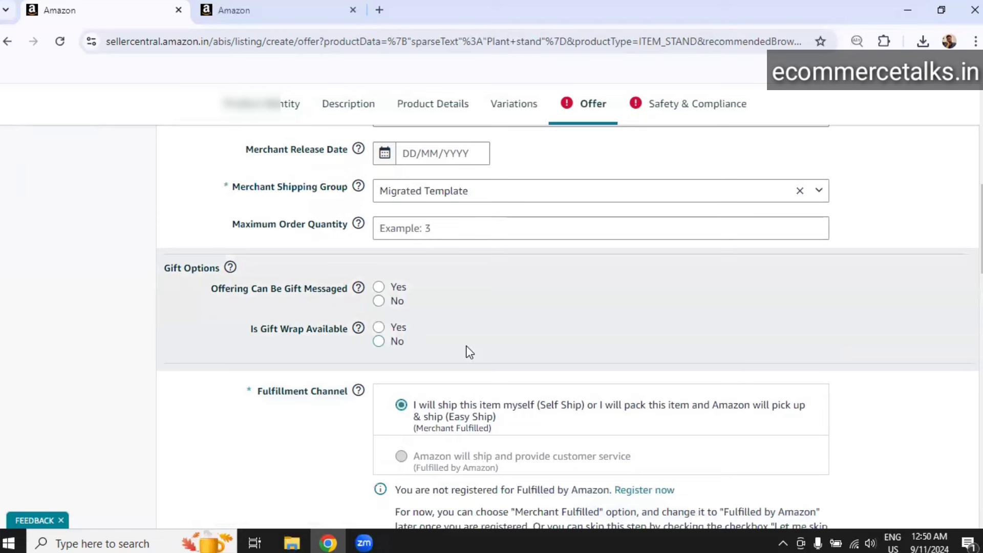
- Review the Offer section from Contribution SKU and Merchant Shipping Group to the item and package dimension fields
scroll(469, 352, "up", 7)
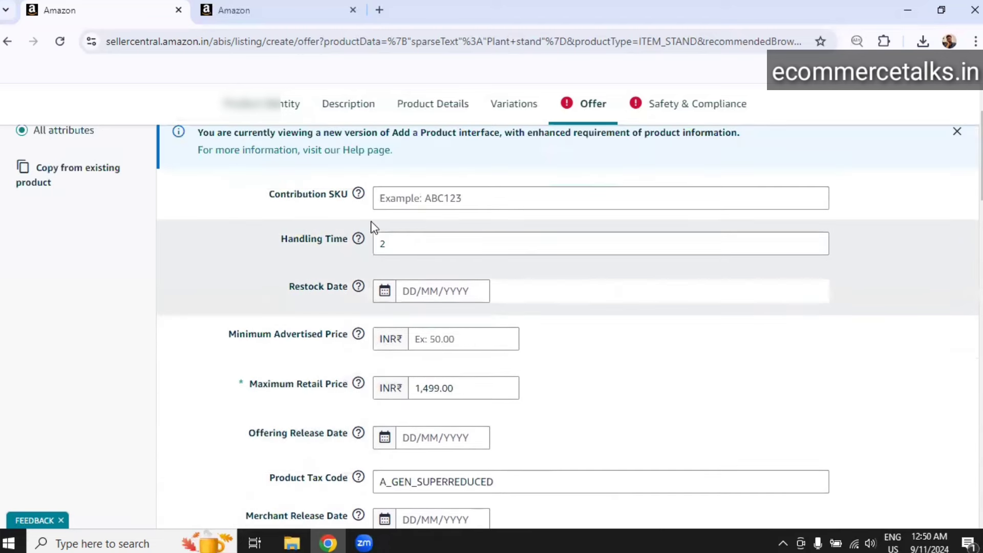
scroll(404, 227, "up", 1)
scroll(405, 227, "up", 1)
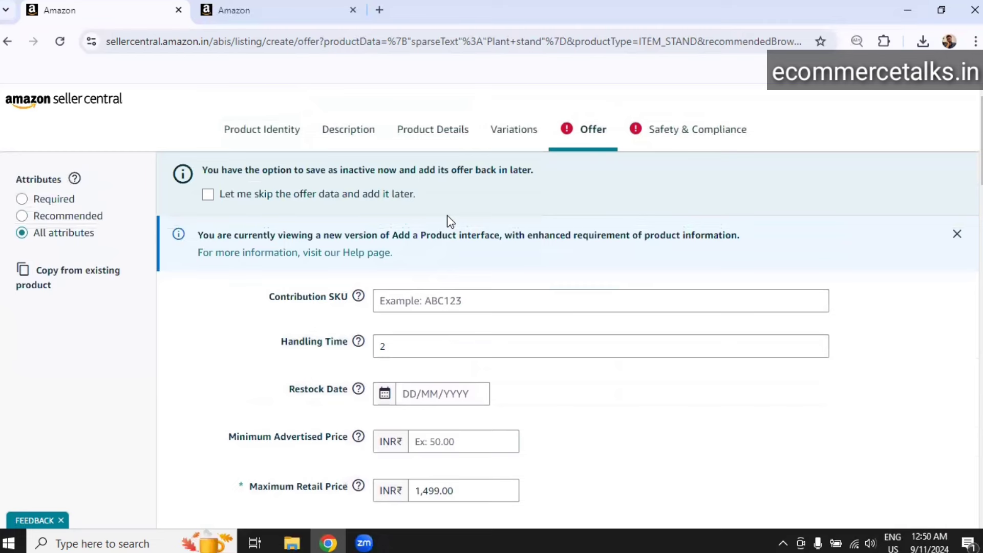
scroll(451, 397, "down", 5)
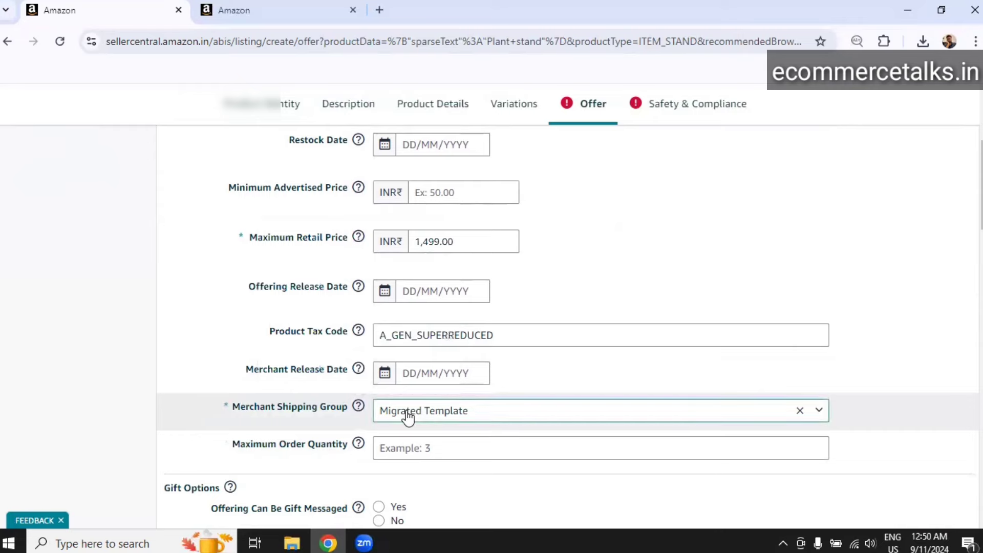
scroll(262, 404, "down", 1)
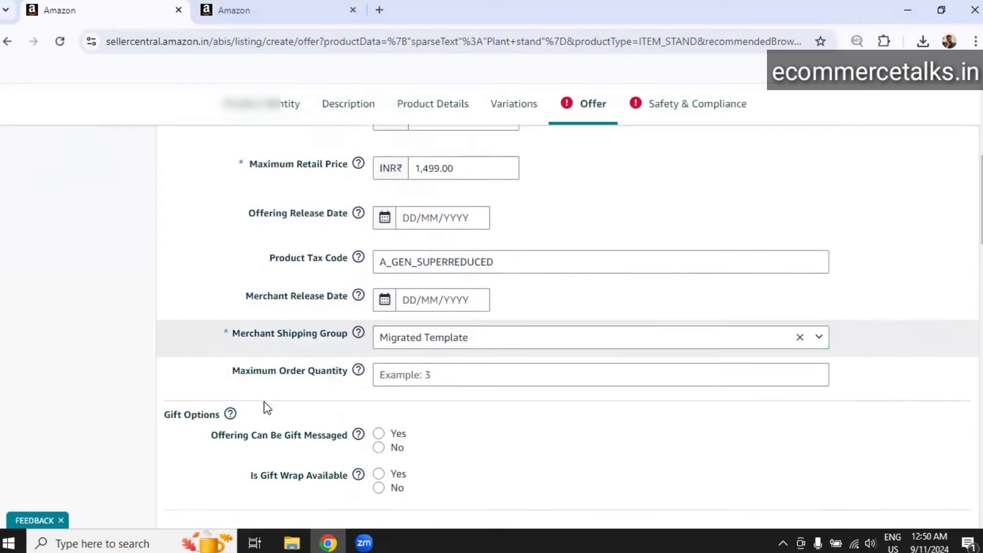
scroll(266, 409, "down", 4)
scroll(412, 379, "down", 5)
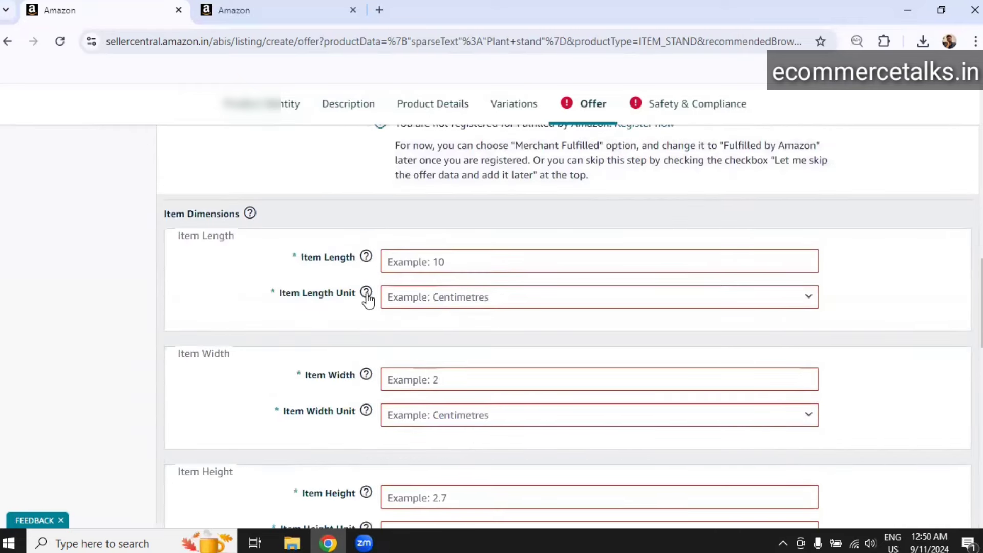
scroll(451, 288, "down", 3)
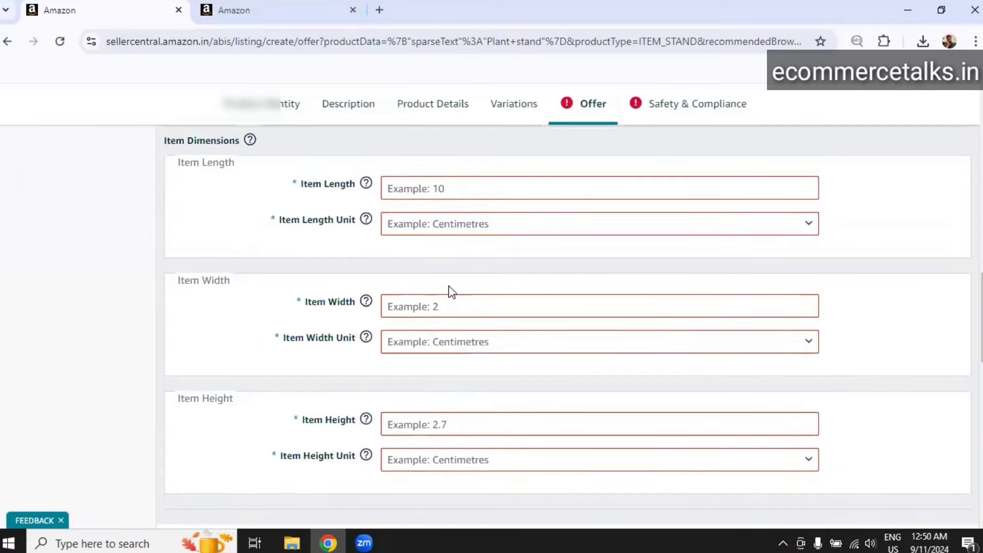
scroll(450, 296, "down", 3)
scroll(450, 293, "up", 4)
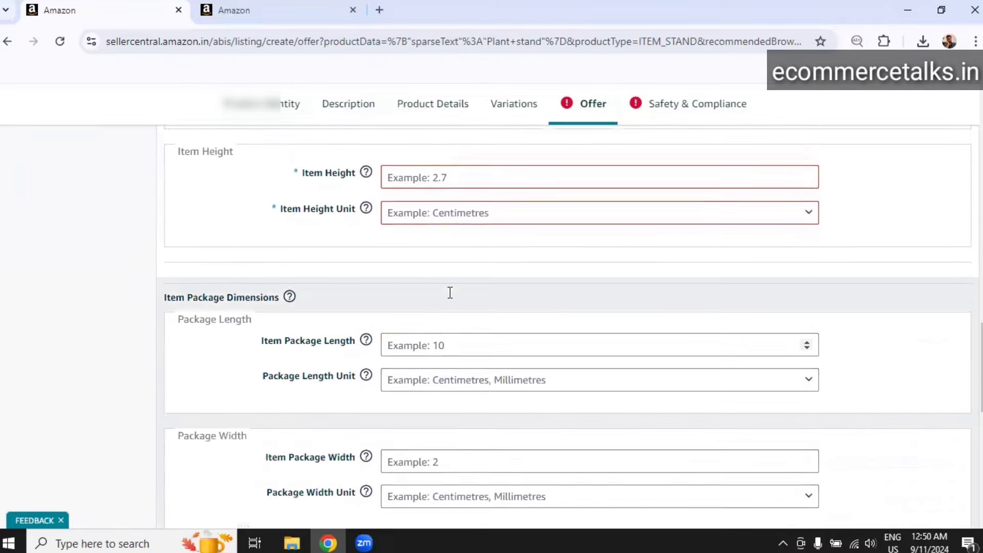
scroll(405, 346, "up", 3)
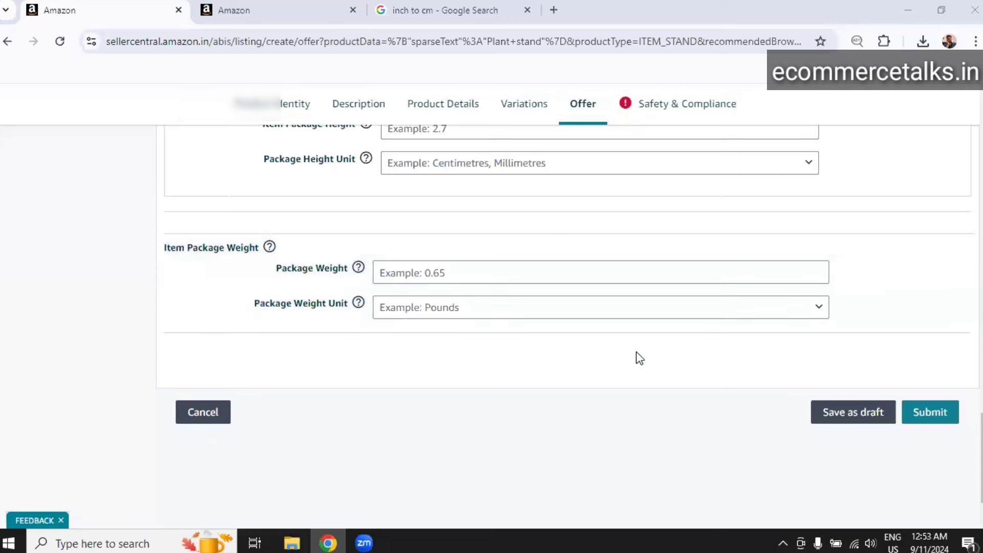
- Submit the listing from the Offer section, dismiss the attention notice and open the Safety & Compliance section
left_click(920, 416)
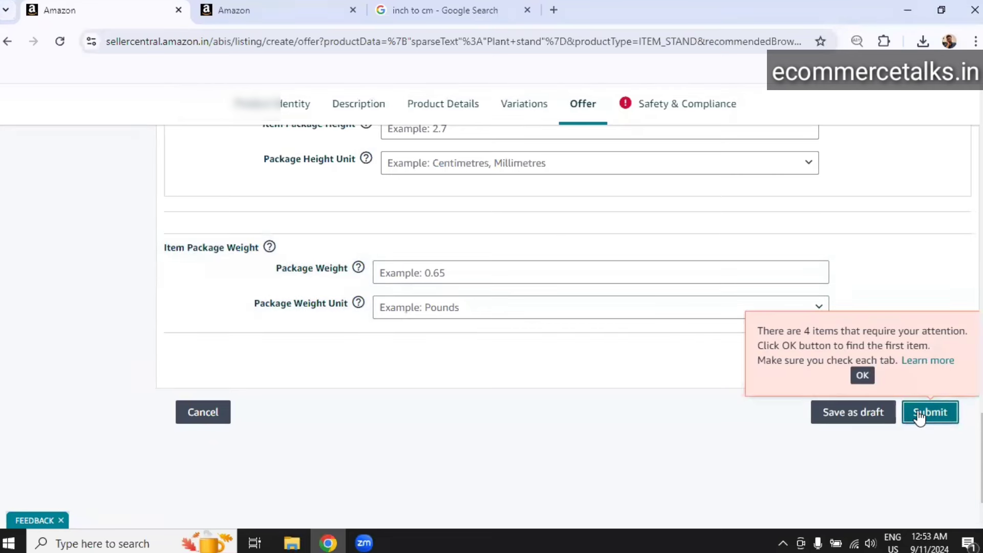
left_click(864, 378)
left_click(644, 110)
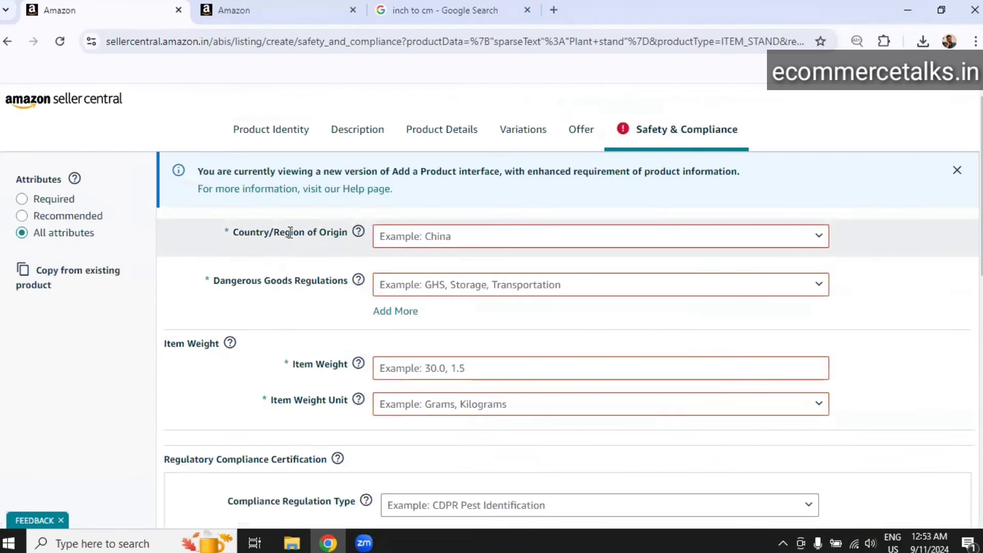
- Set the Country/Region of Origin to India and the Dangerous Goods Regulations to Not Applicable
left_click(431, 237)
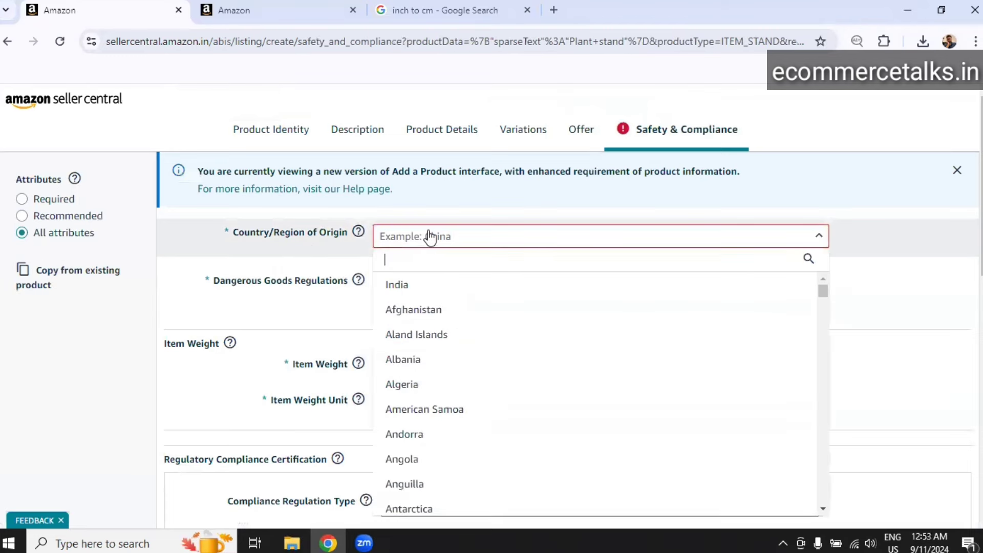
left_click(417, 285)
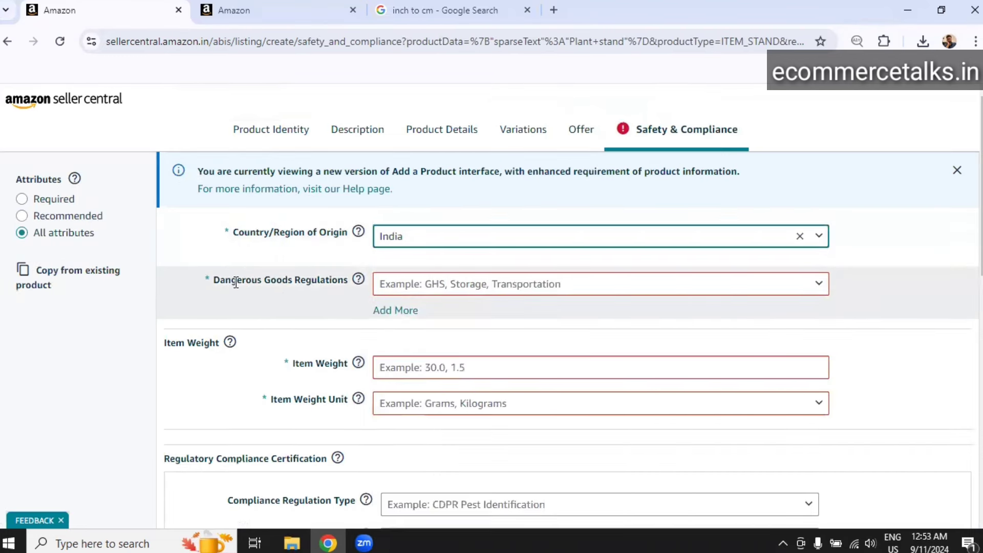
left_click(439, 290)
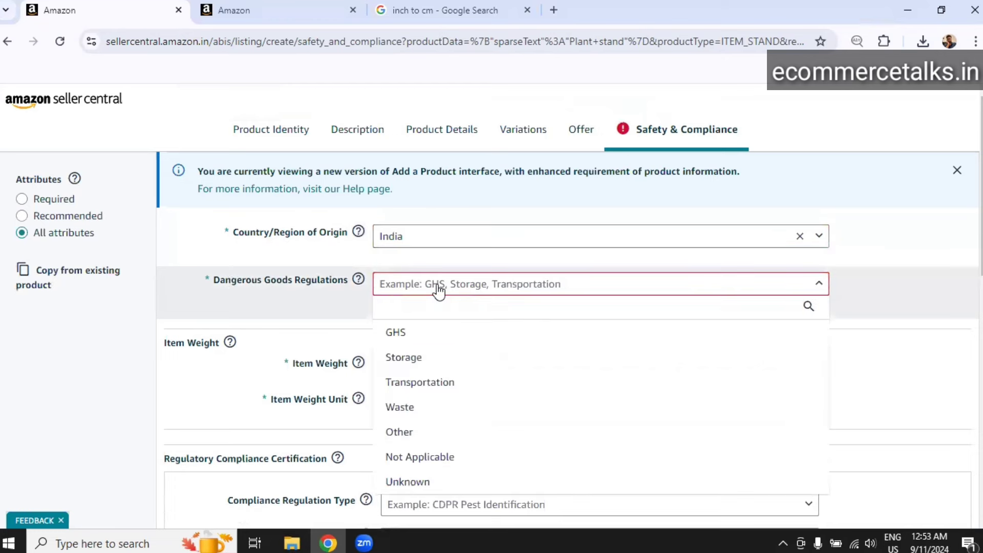
left_click(420, 457)
- Set the Item Weight to 900 with Grams as its unit
left_click(440, 367)
type("900")
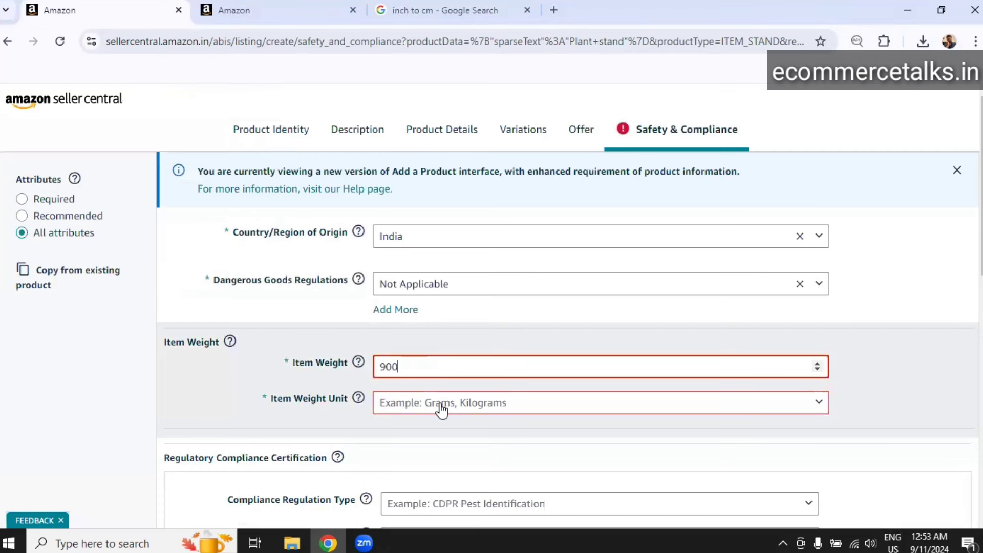
left_click(442, 409)
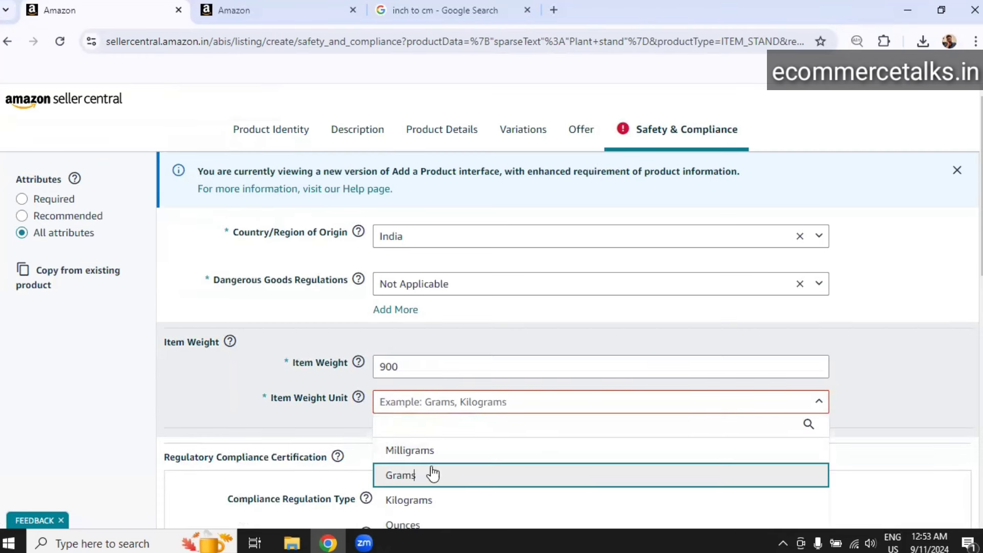
left_click(341, 336)
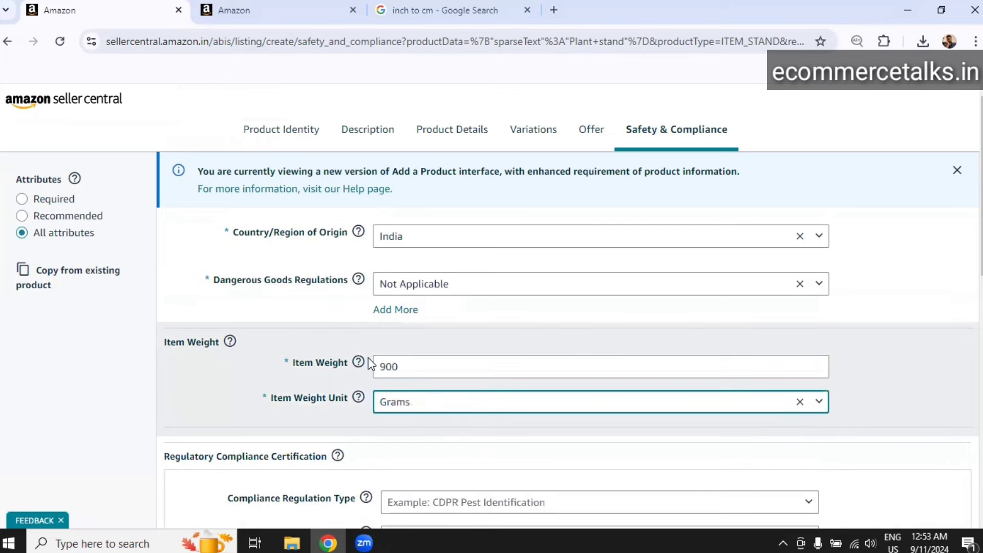
- Look through the remaining Safety & Compliance fields and submit the listing from that section
scroll(381, 343, "down", 4)
scroll(388, 350, "up", 1)
scroll(386, 353, "down", 3)
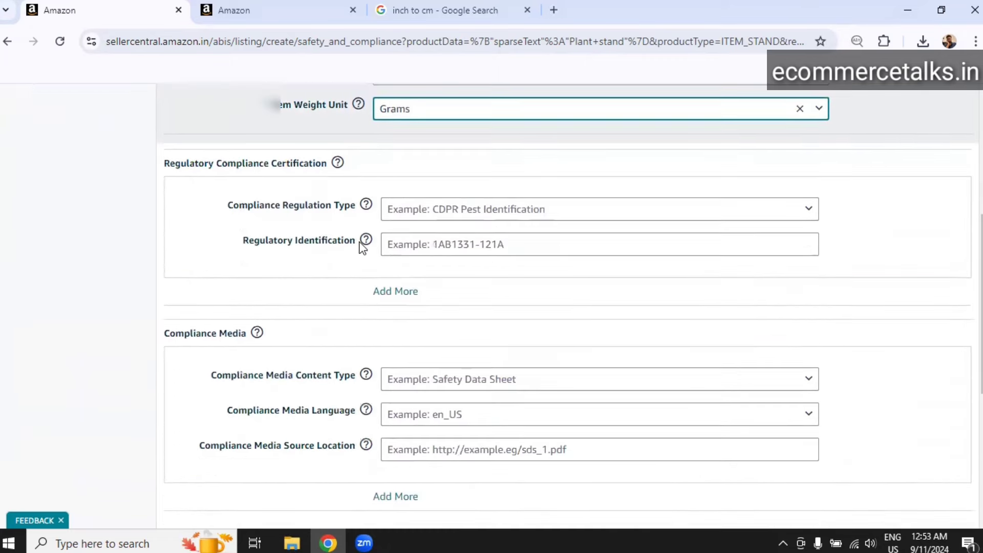
scroll(313, 384, "down", 3)
scroll(307, 358, "down", 3)
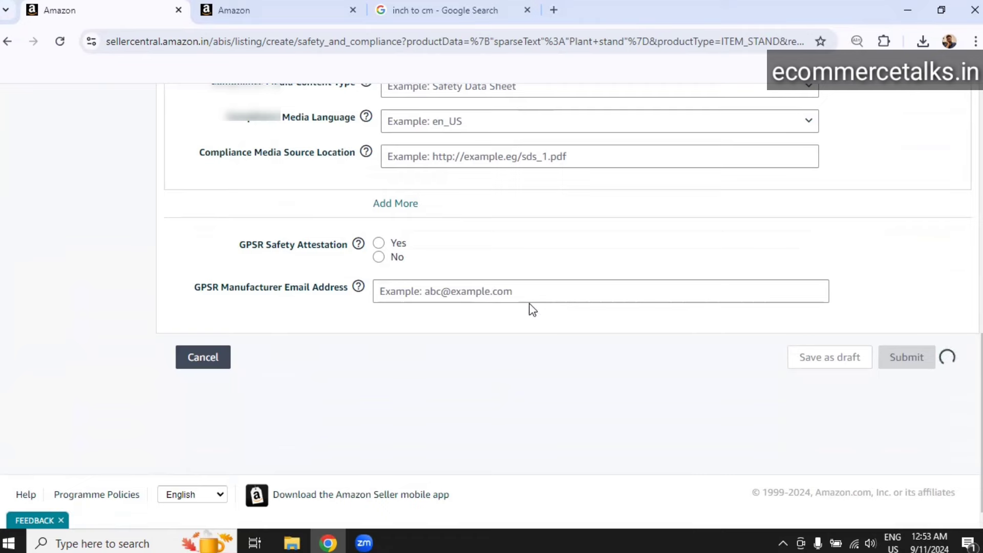
scroll(519, 346, "up", 8)
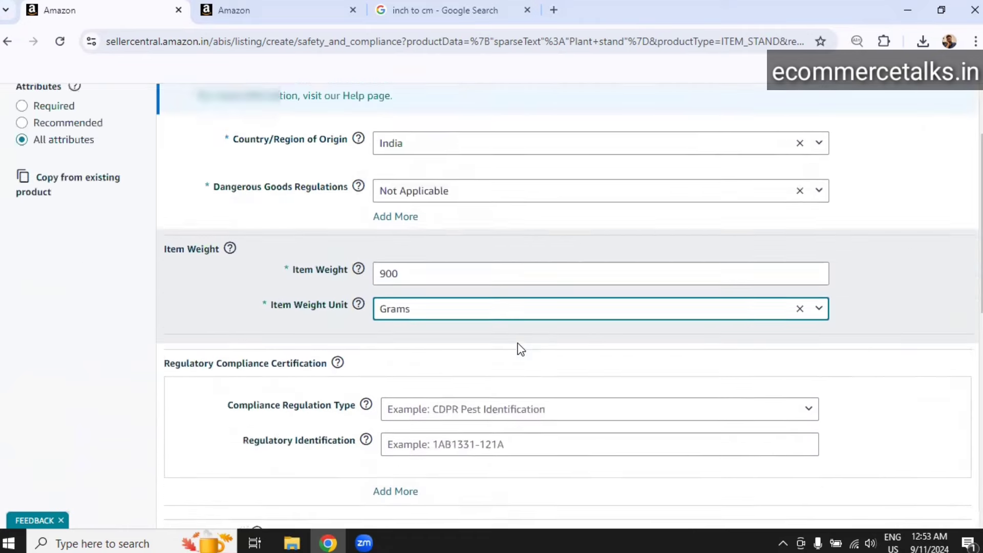
scroll(520, 350, "up", 3)
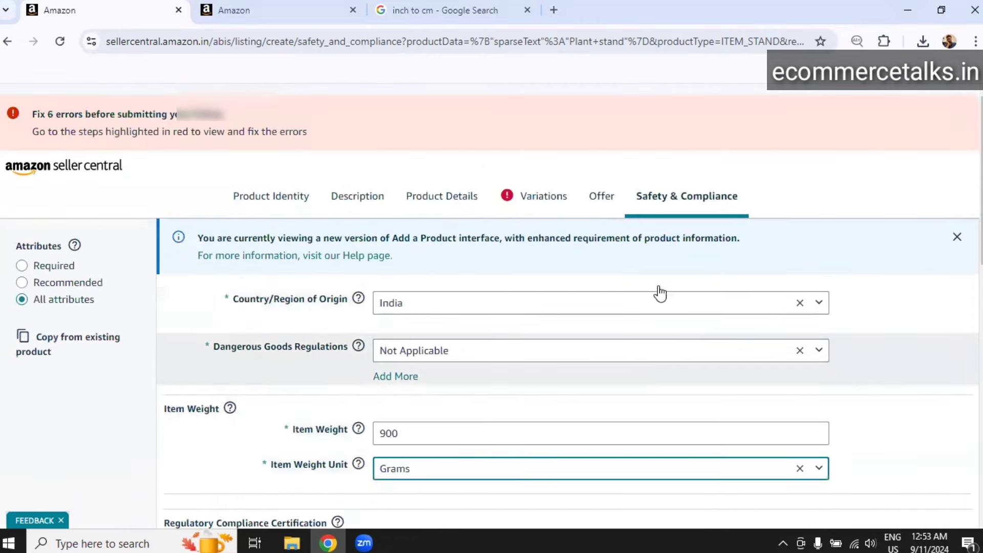
- Open the flagged Variations section and examine the fields with errors in the 1 PCS, 2 PCS and 4 PCS rows
scroll(660, 294, "down", 3)
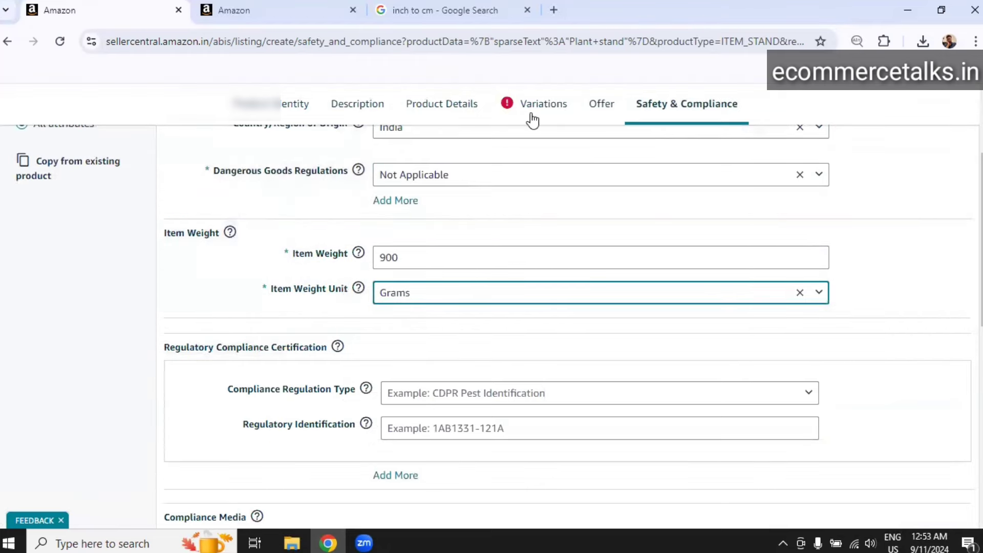
left_click(533, 118)
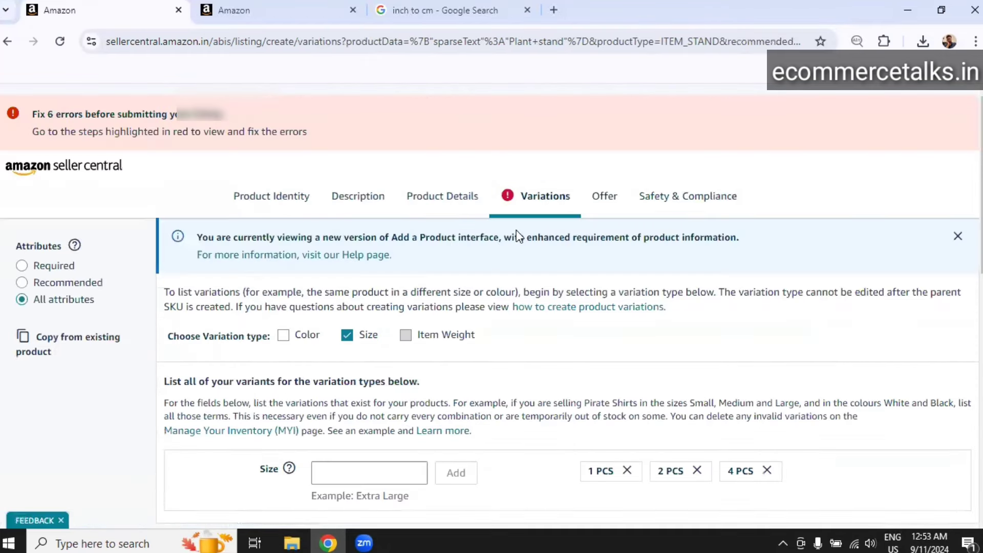
scroll(496, 298, "down", 5)
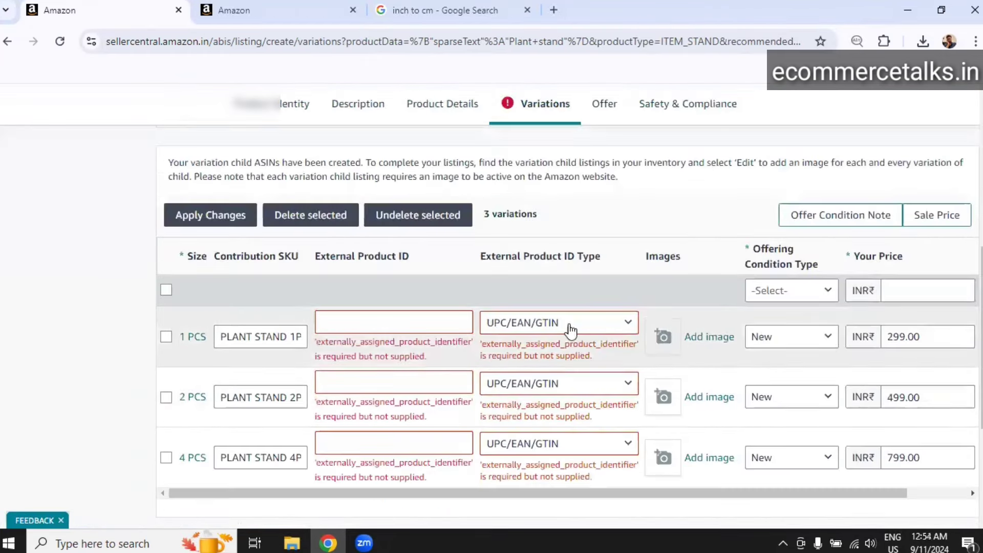
- Check the External Product ID Type options for the 1 PCS variation and highlight the error text beneath that field
left_click(549, 330)
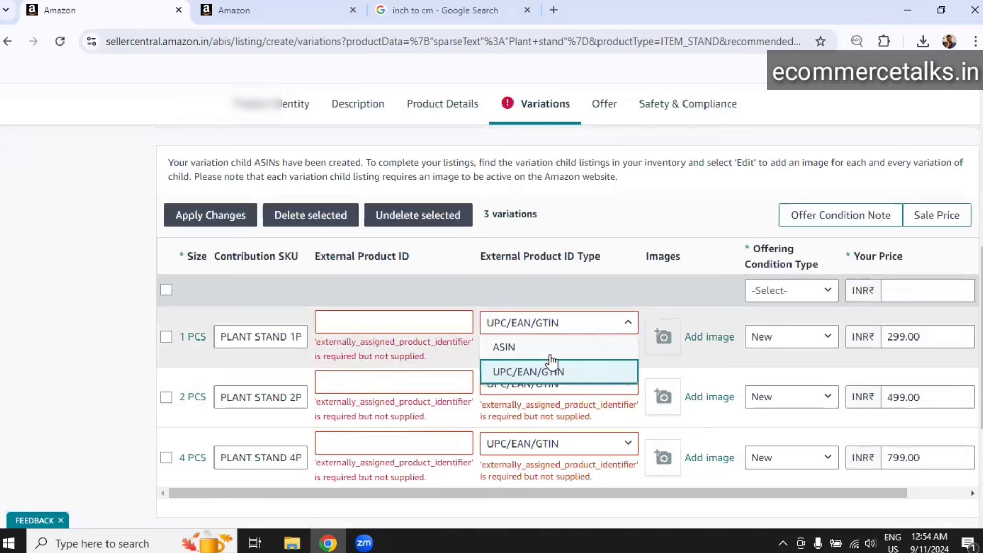
left_click(571, 325)
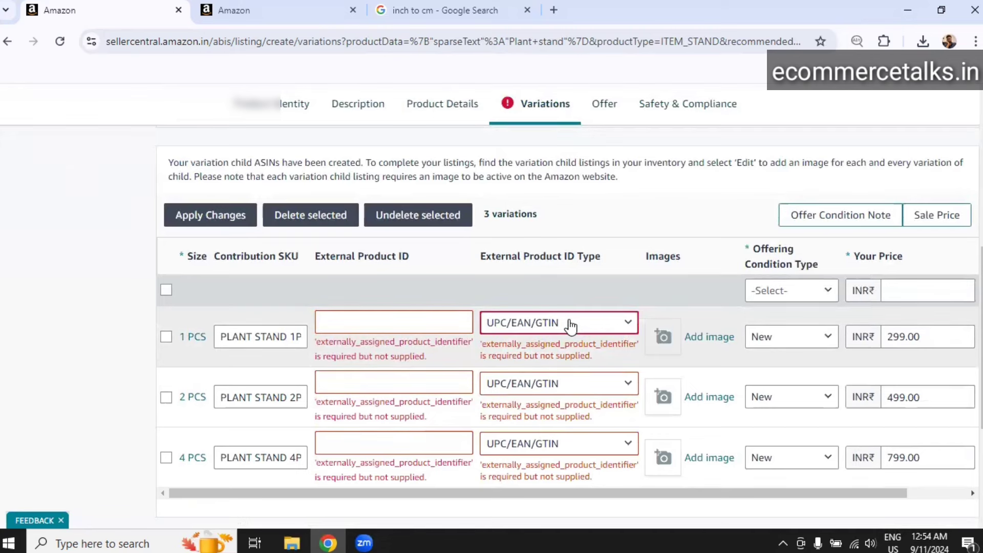
left_click(499, 330)
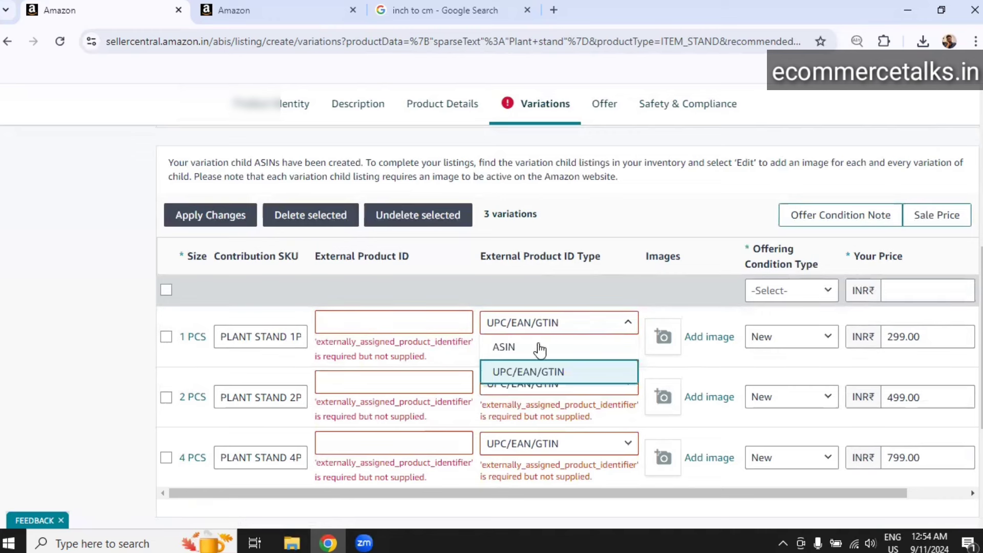
left_click(623, 322)
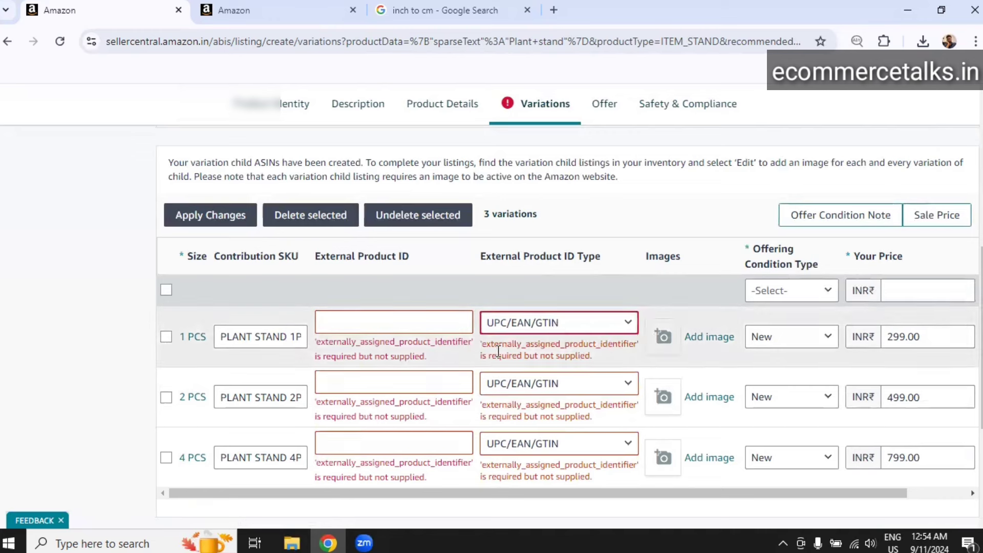
left_click_drag(487, 345, 592, 353)
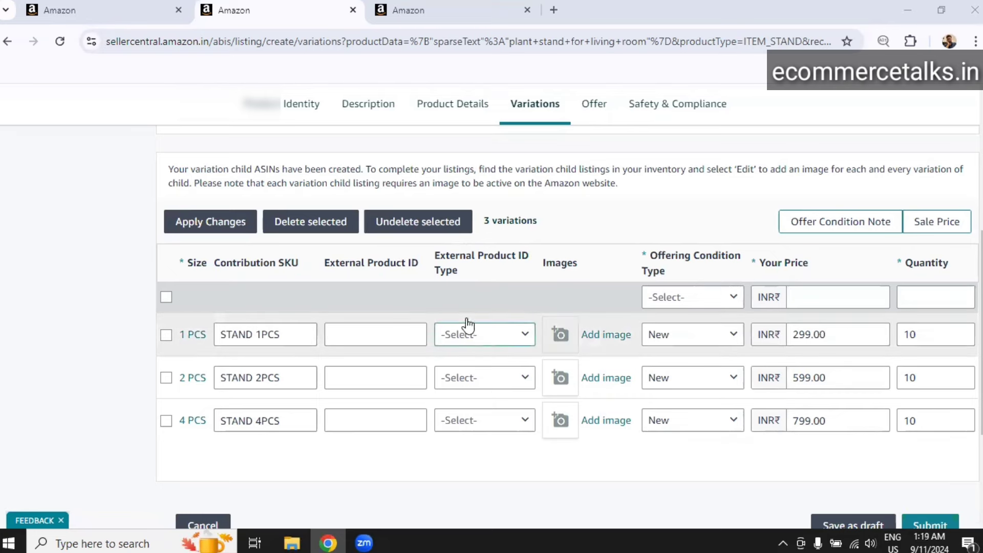
- Submit the living room plant stand listing from its Variations section and close the submission confirmation
scroll(850, 423, "down", 3)
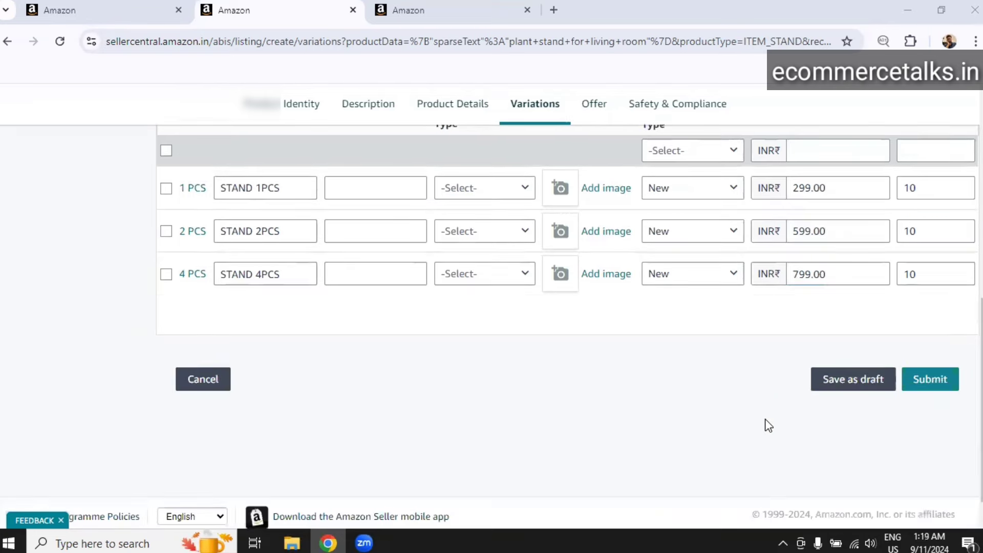
left_click(920, 378)
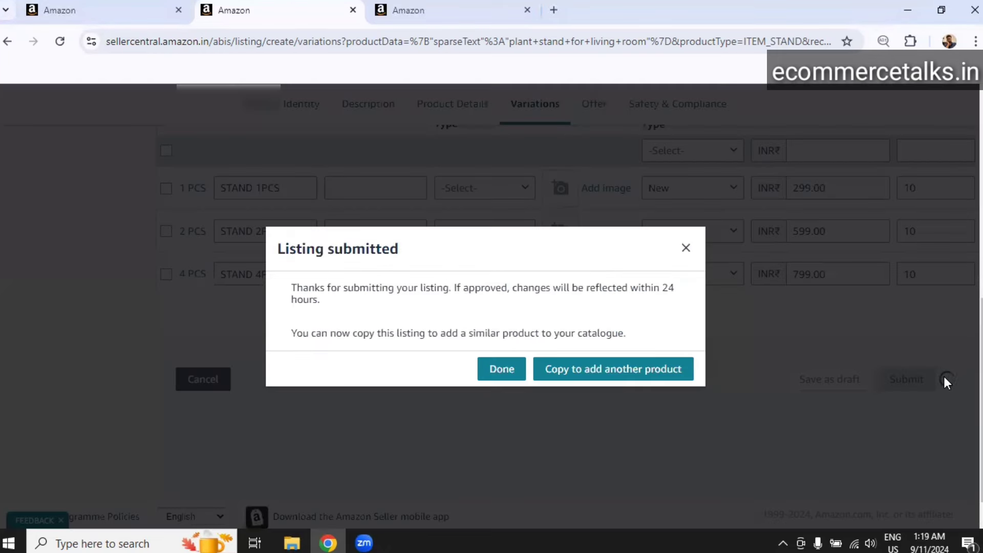
left_click(513, 373)
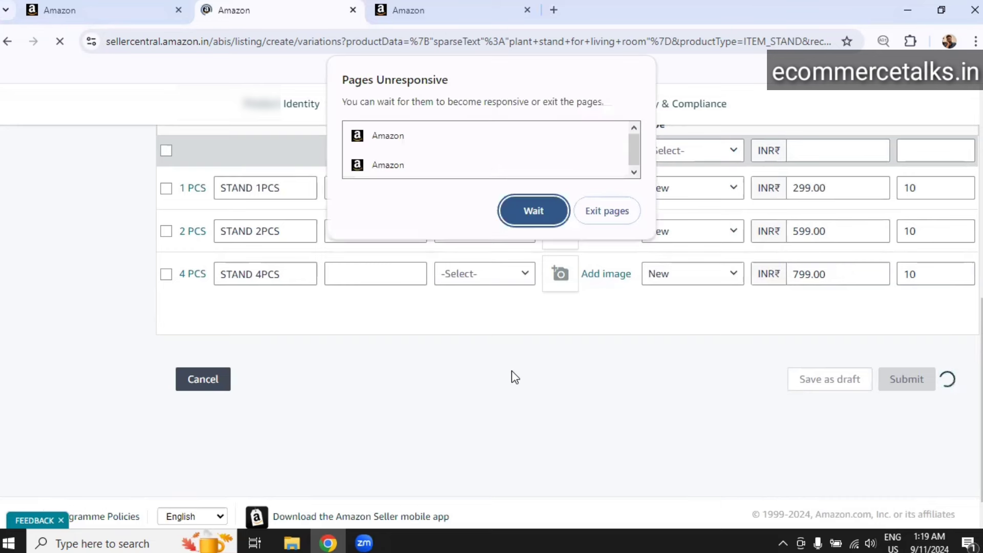
- Choose to keep waiting for the unresponsive Amazon pages instead of exiting them
left_click(532, 207)
left_click(533, 212)
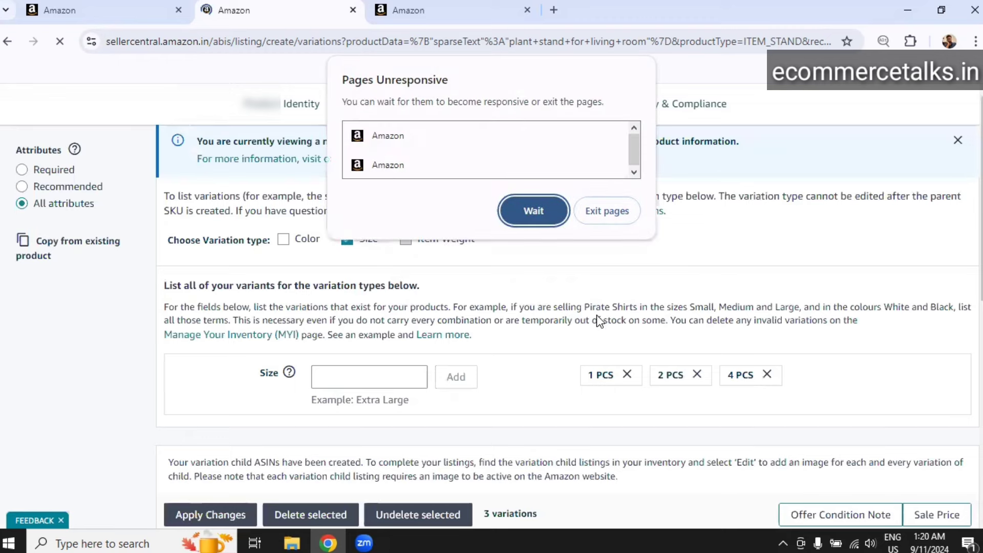
left_click(536, 212)
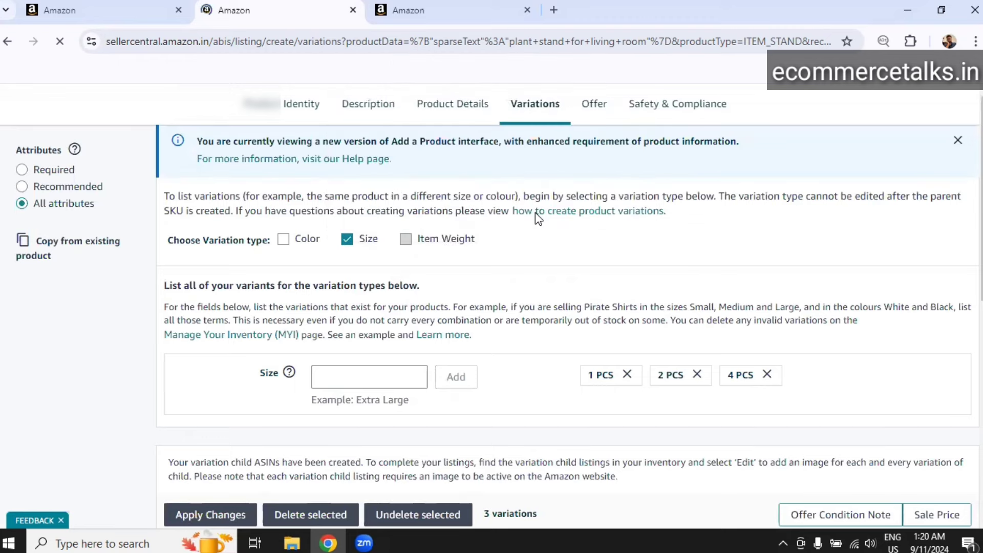